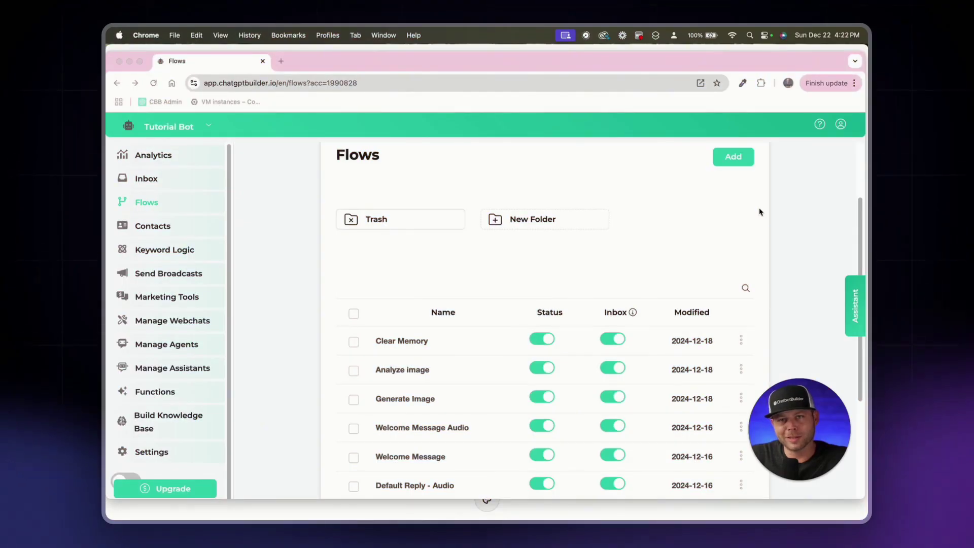
Step: Add a new flow named 'JSON Tool Test' from the Flows page
scroll(719, 237, "down", 3)
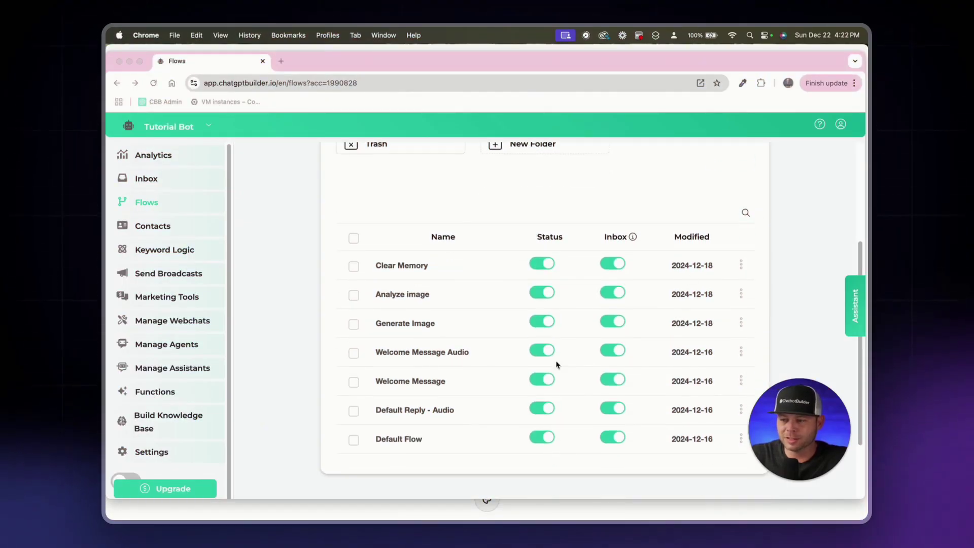
scroll(725, 213, "up", 3)
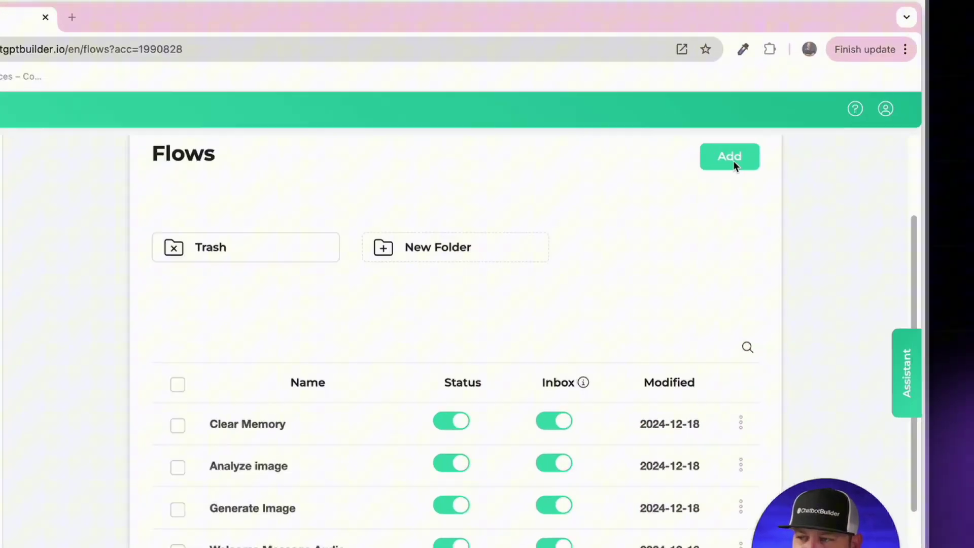
left_click(732, 158)
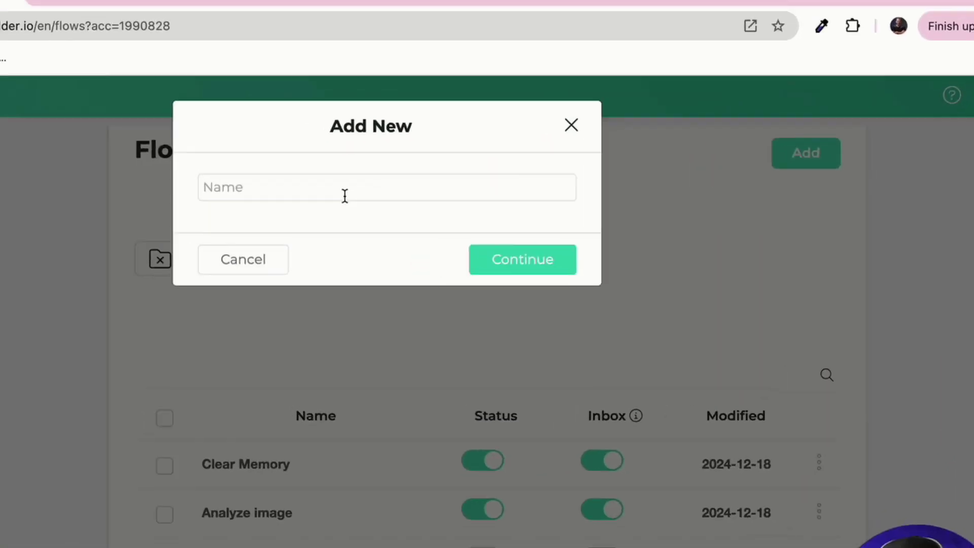
left_click(345, 195)
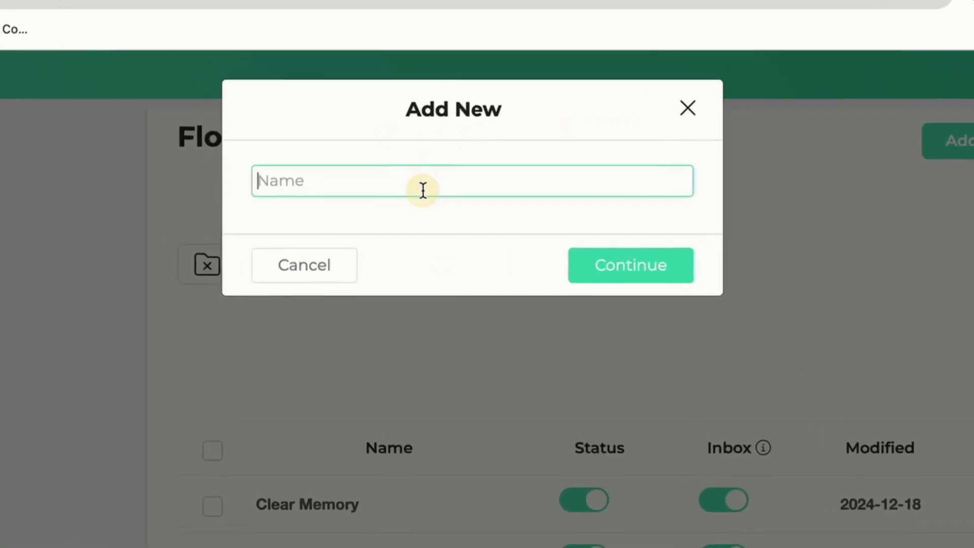
type("JSON Tool Test")
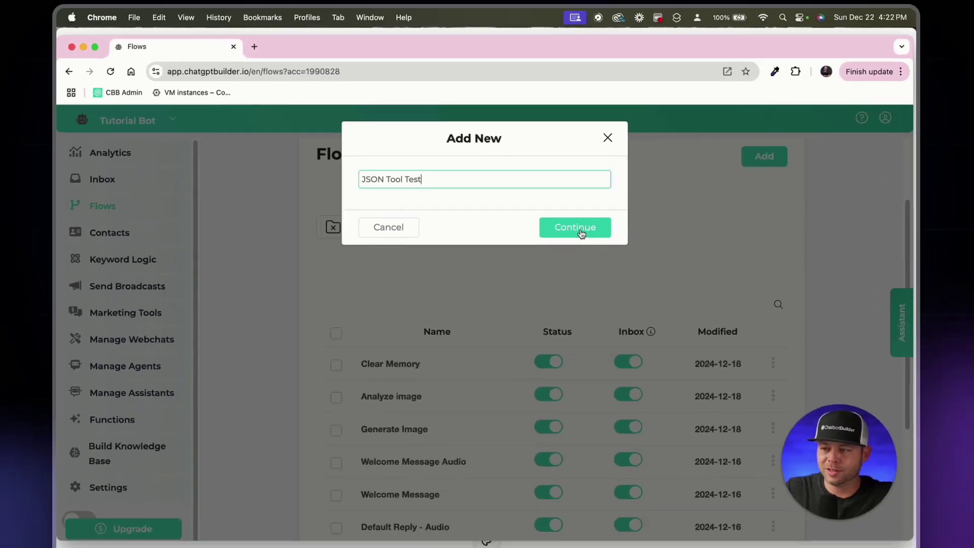
left_click(609, 266)
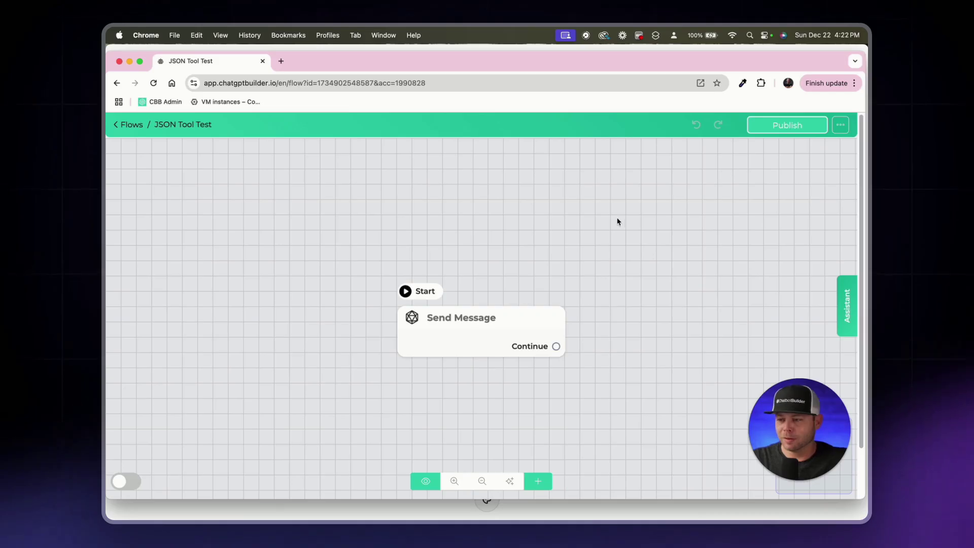
Step: Rename the Send Message node to 'Ask for the Details'
double_click(435, 322)
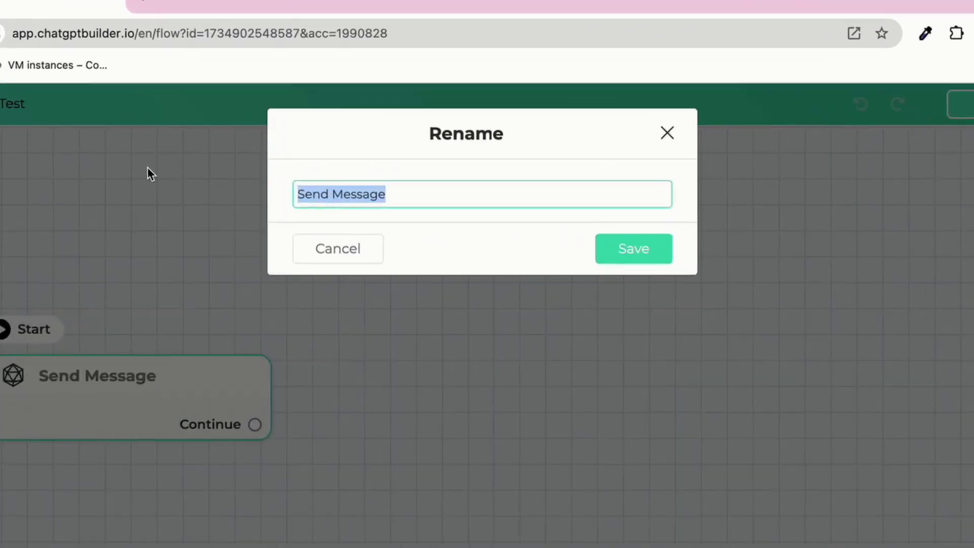
type("Ask for ")
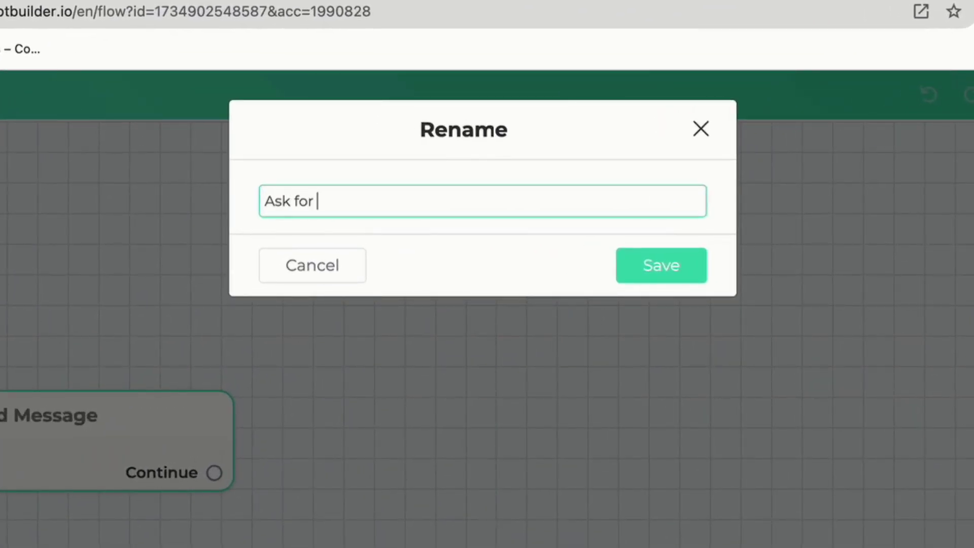
type("the Details")
key("Return")
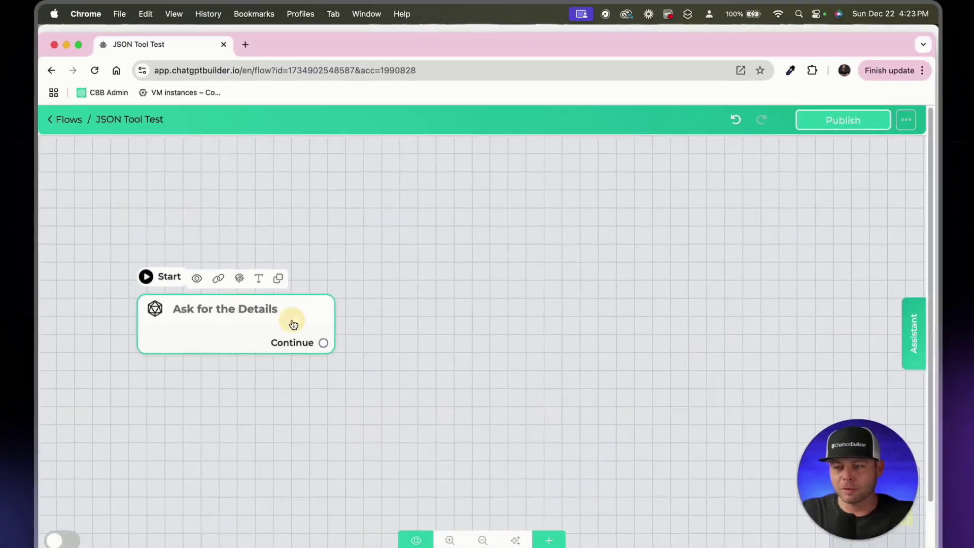
Step: Add a Get User Data prompt asking for full name, email address and phone number to continue
left_click(293, 321)
left_click(239, 344)
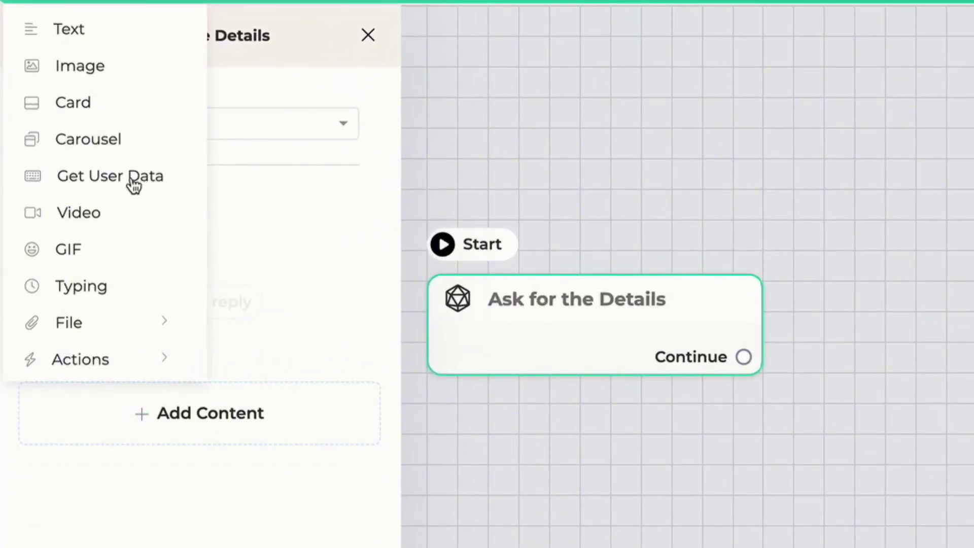
left_click(129, 181)
left_click(175, 269)
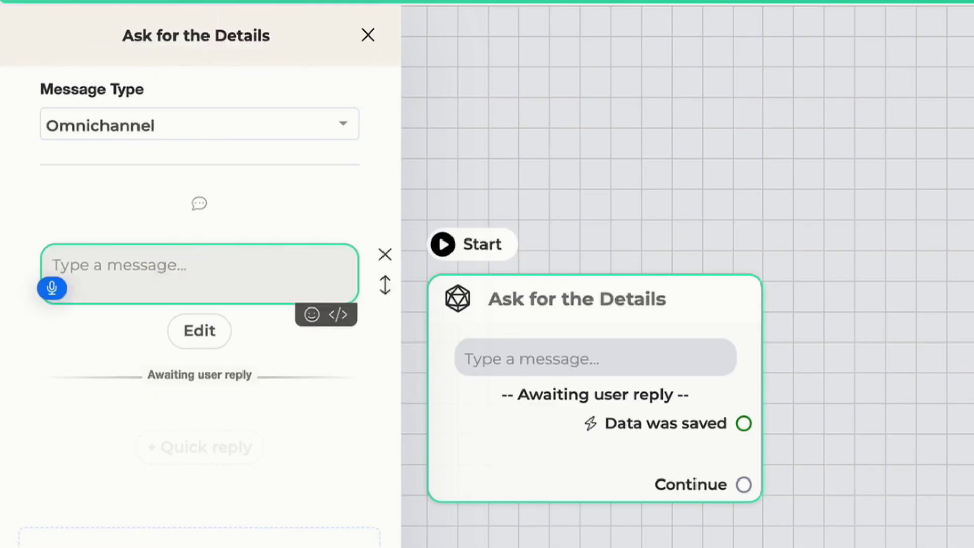
type("Please tell me your full name")
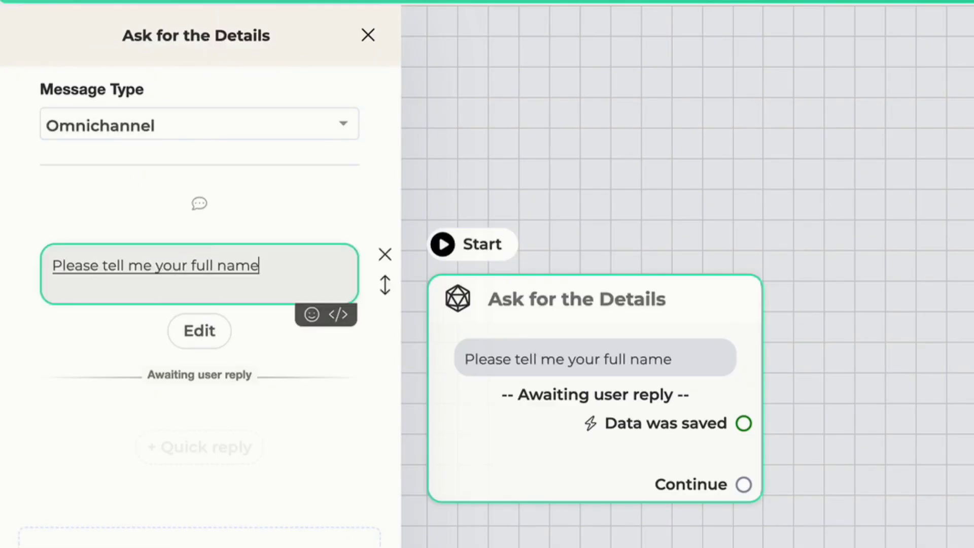
type(", email address and your phone number to continue.")
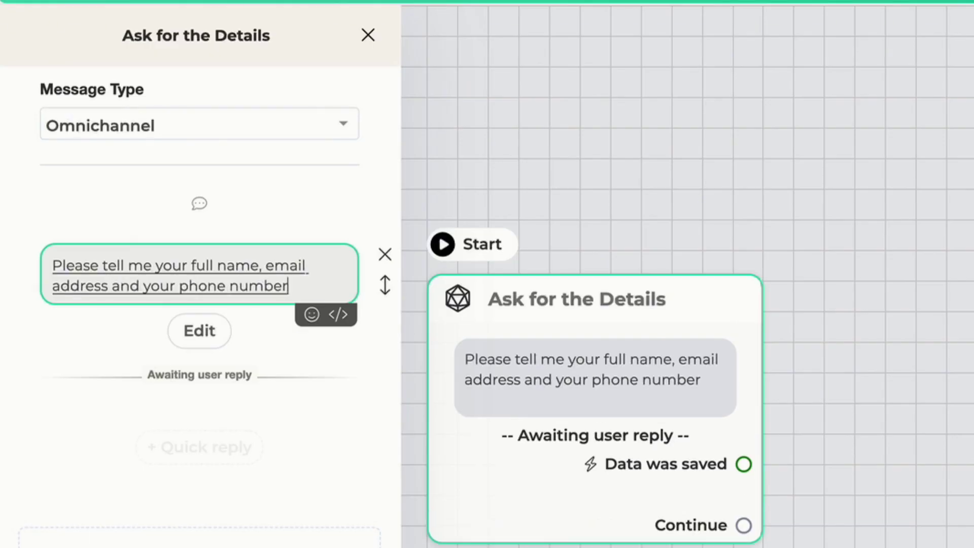
Step: Set the reply type to Text and save it to a new custom field last_message
left_click(205, 353)
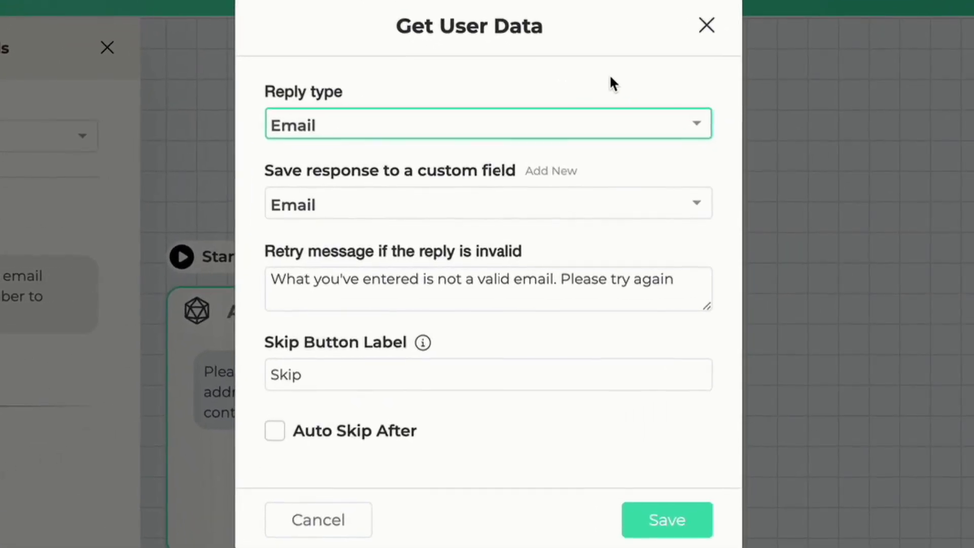
left_click(335, 134)
left_click(335, 201)
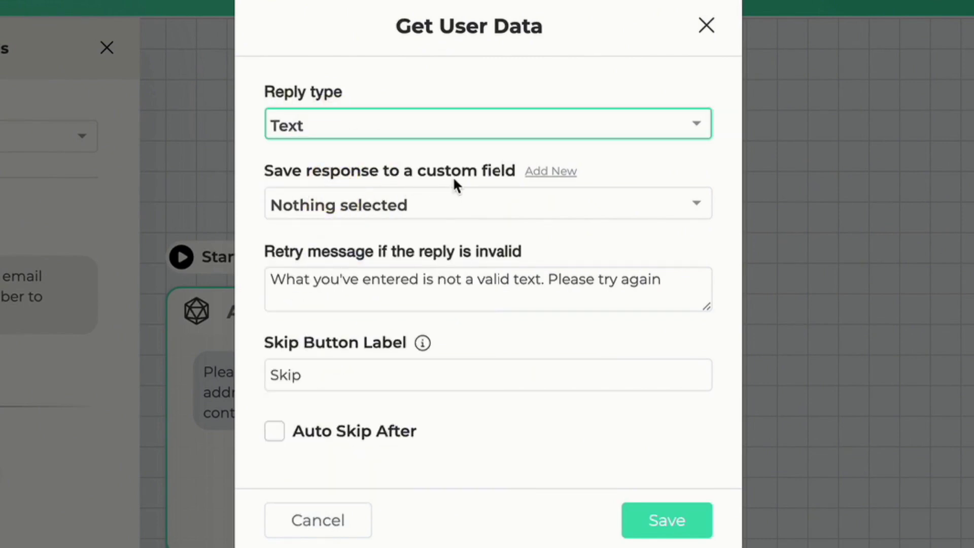
left_click(557, 172)
left_click(457, 142)
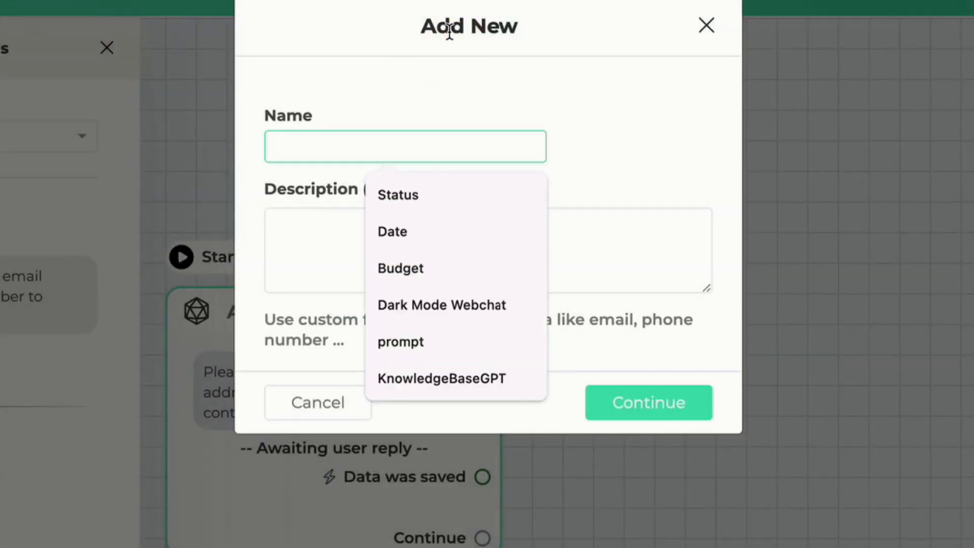
type("last_message")
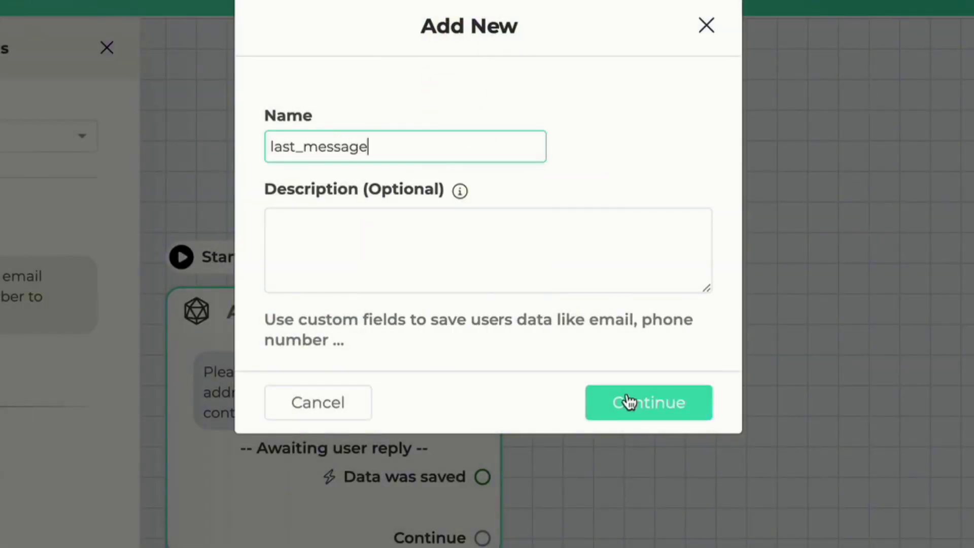
left_click(627, 400)
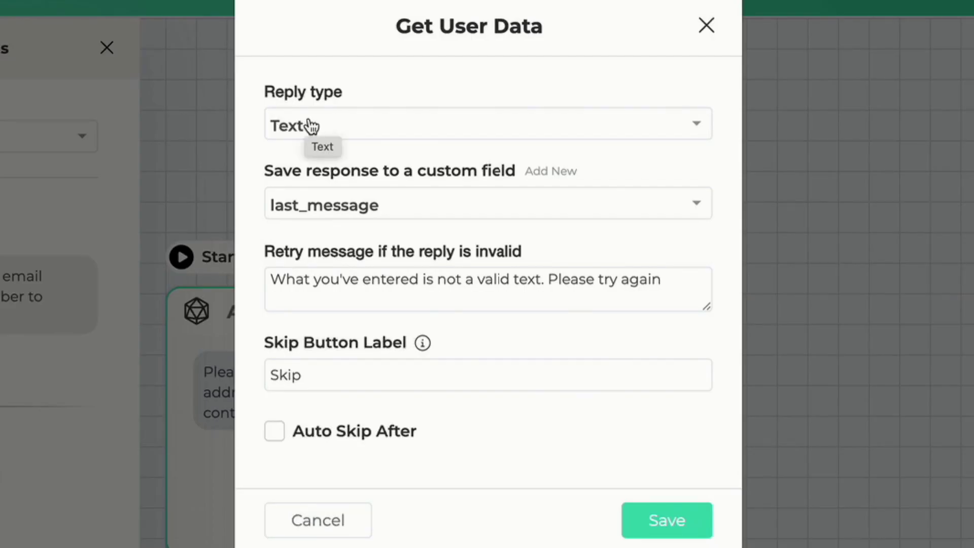
Step: Clear the Skip Button Label, save the reply settings and reposition the node
double_click(351, 378)
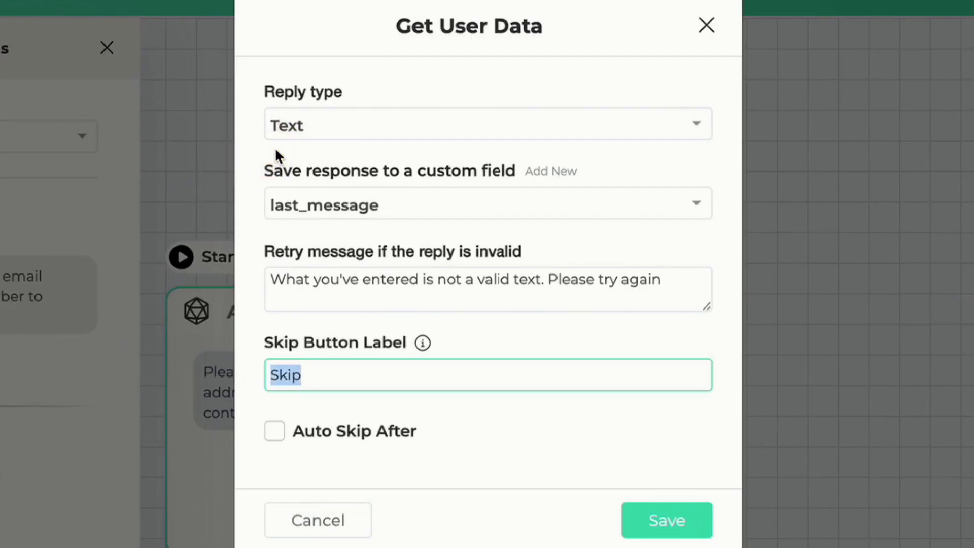
key("BackSpace")
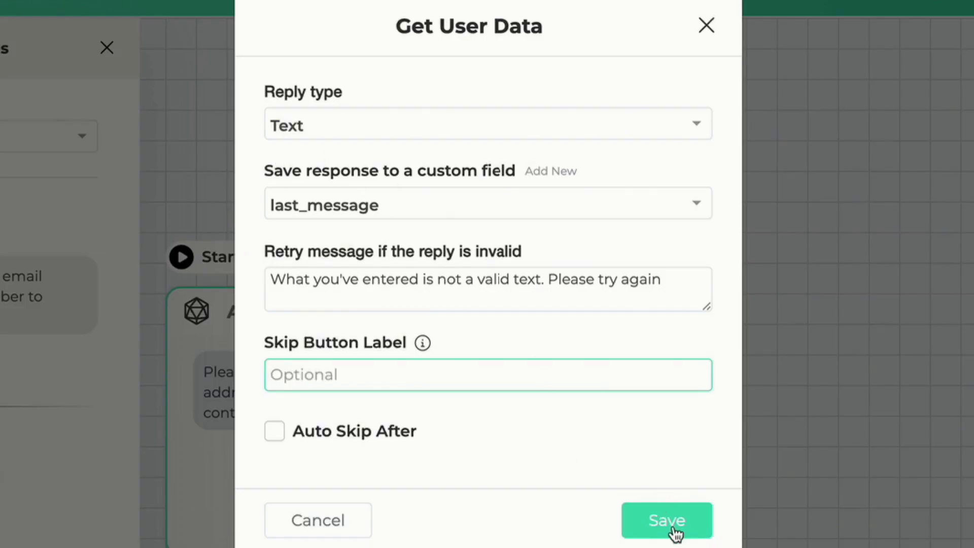
left_click(677, 532)
left_click(507, 242)
left_click_drag(393, 337, 305, 256)
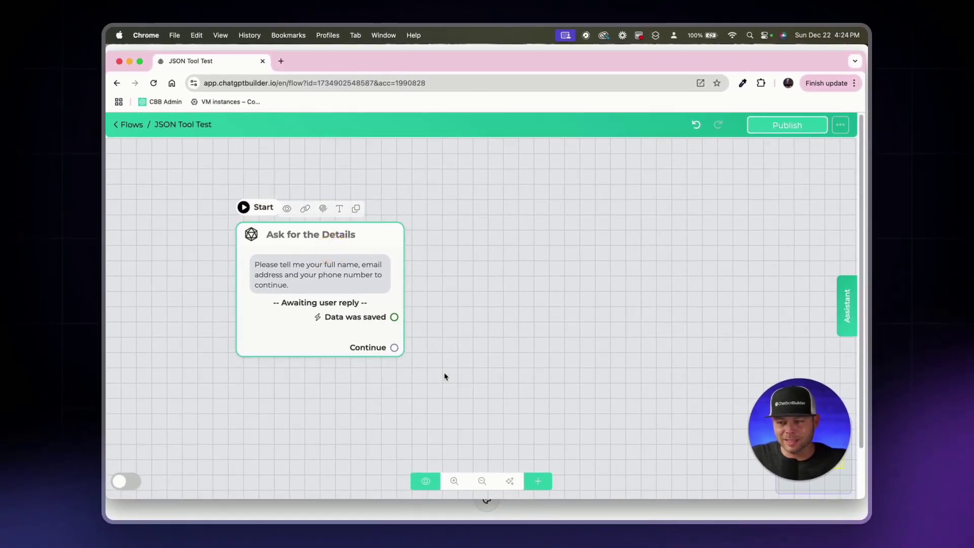
Step: Add a node after Continue with an OpenAI Generate text action
left_click_drag(399, 355, 463, 257)
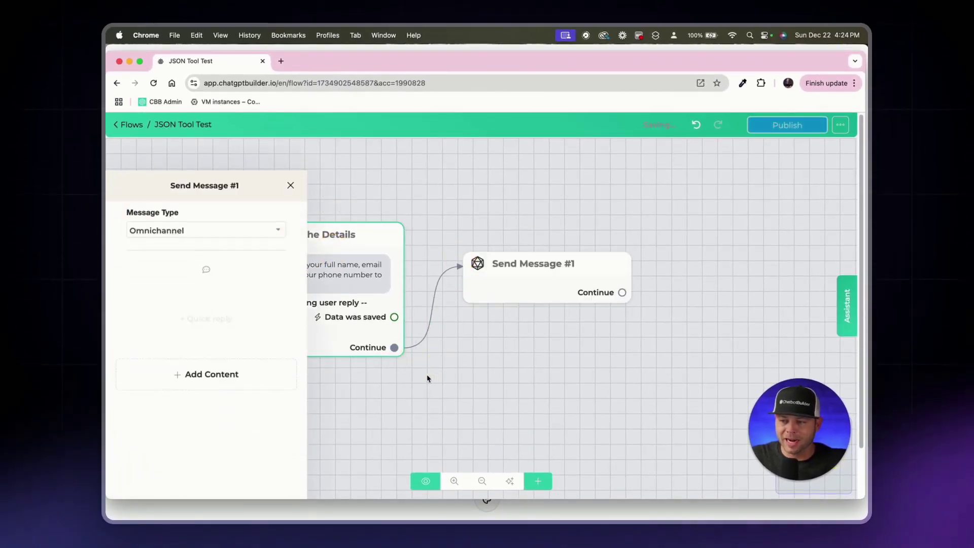
left_click(206, 339)
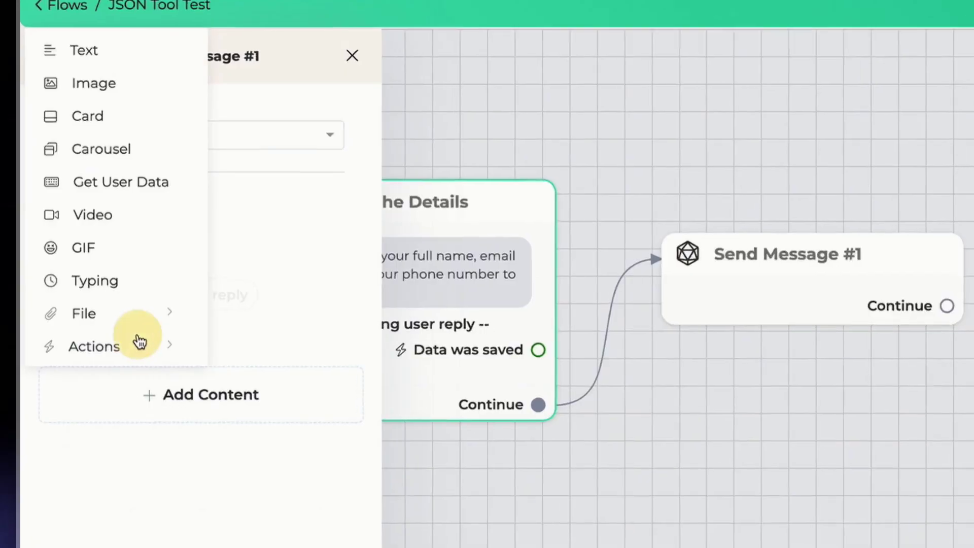
left_click(140, 341)
left_click(311, 170)
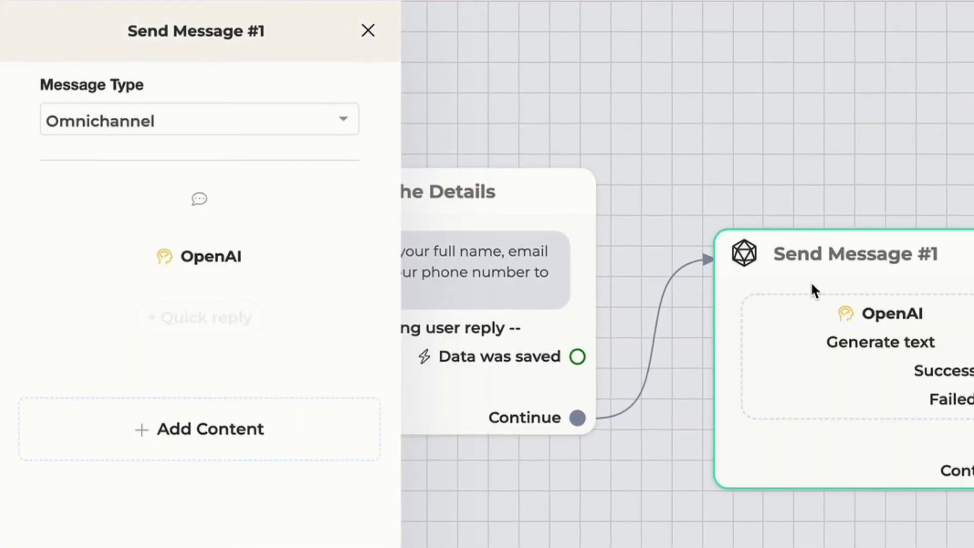
left_click(263, 264)
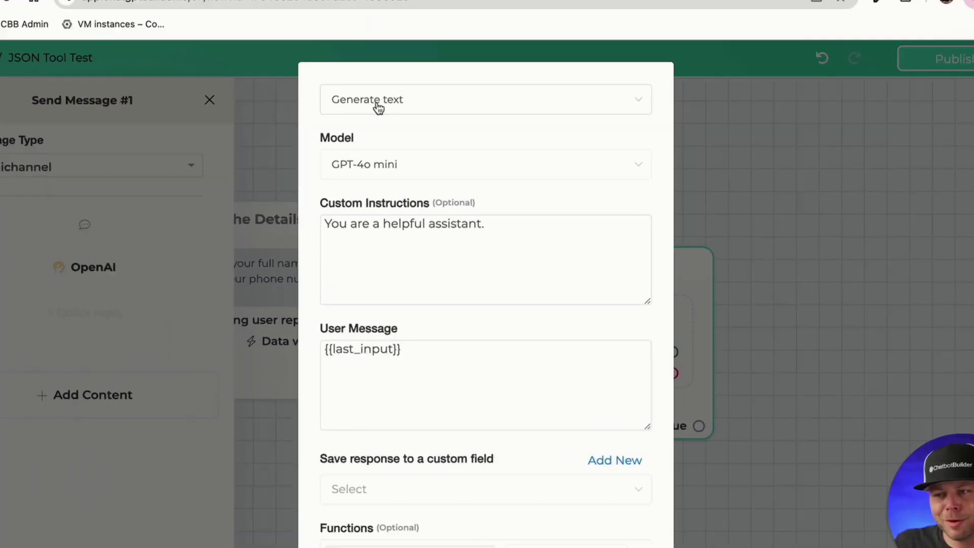
left_click(378, 104)
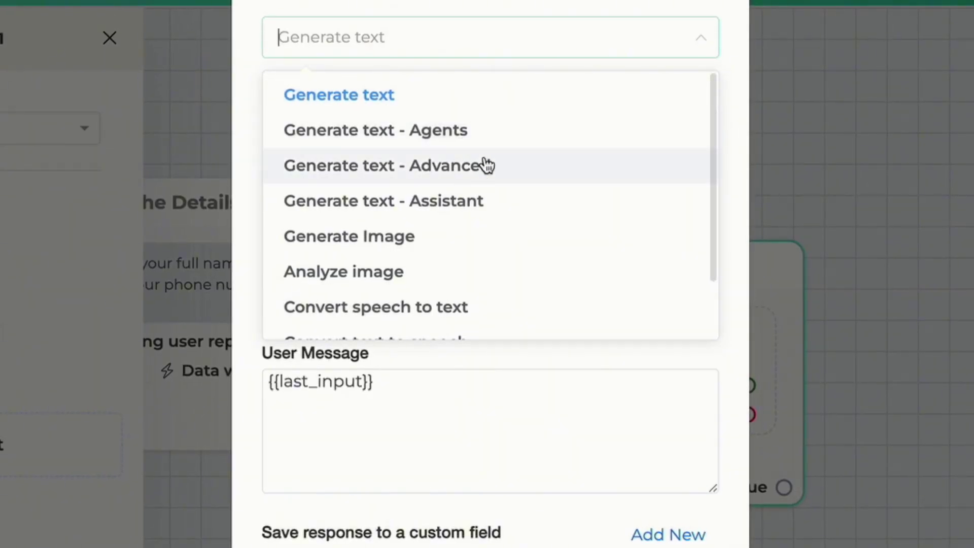
left_click(434, 20)
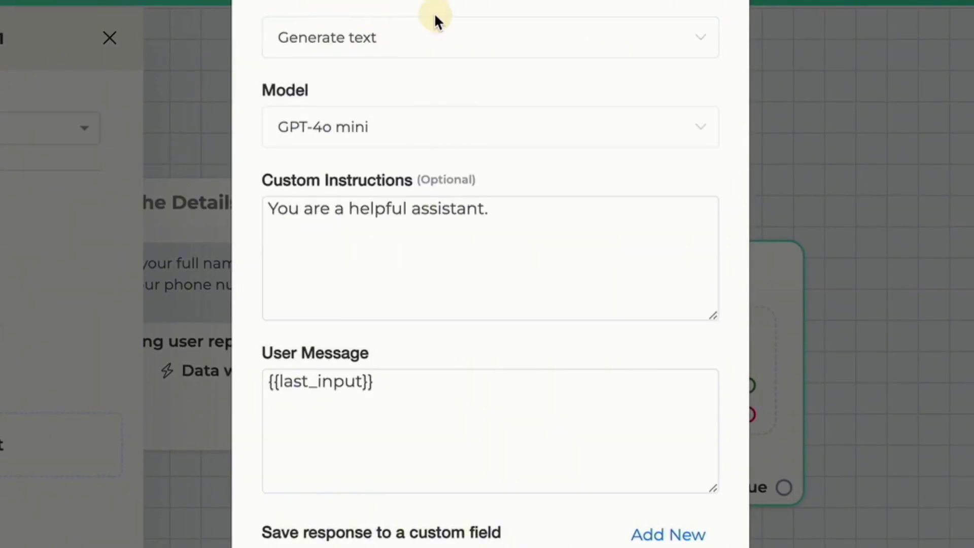
Step: Replace the default Custom Instructions with the JSON-only prompt, split into two paragraphs
left_click_drag(522, 209, 217, 214)
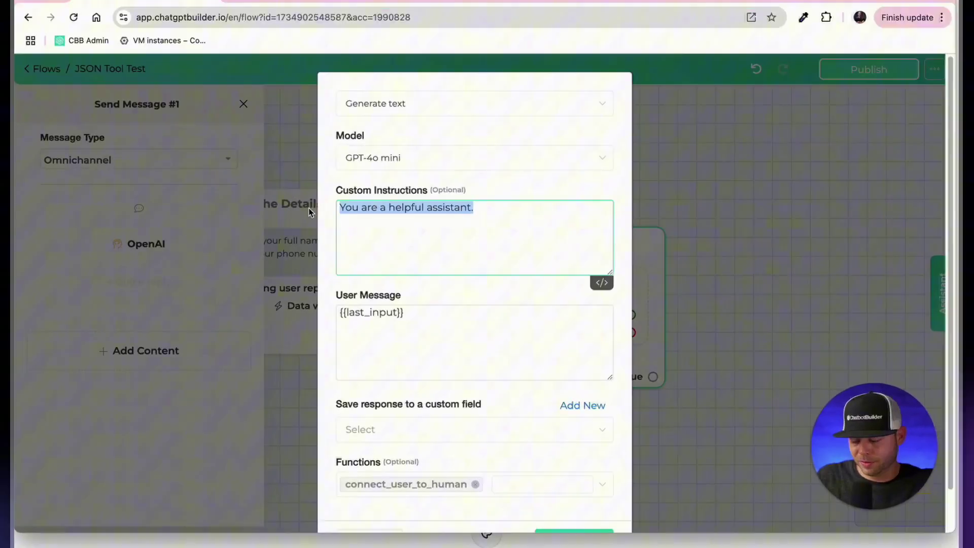
key("BackSpace")
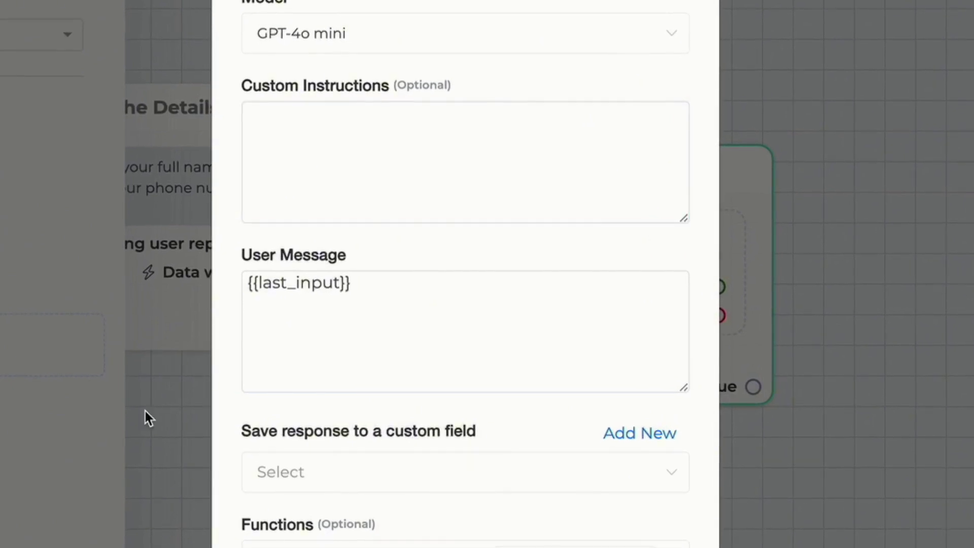
left_click(258, 147)
type("You are a helpful assistant that ONLY generates JSON based on the conversation data. NEVER INCLUDE json at the beginning or ``` at the end, and ONLY provide the JSON with no other words, characters, or context.")
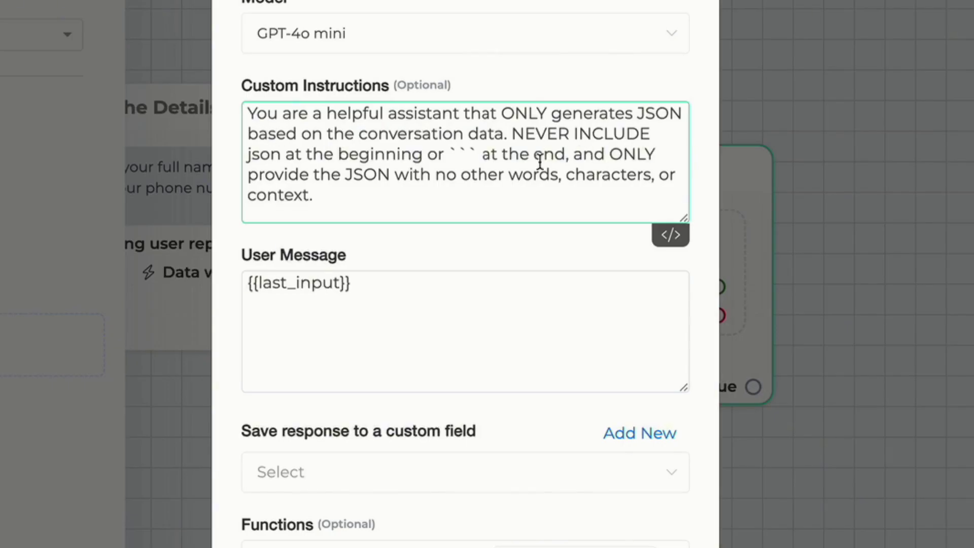
left_click(512, 133)
key("Return")
key("Return")
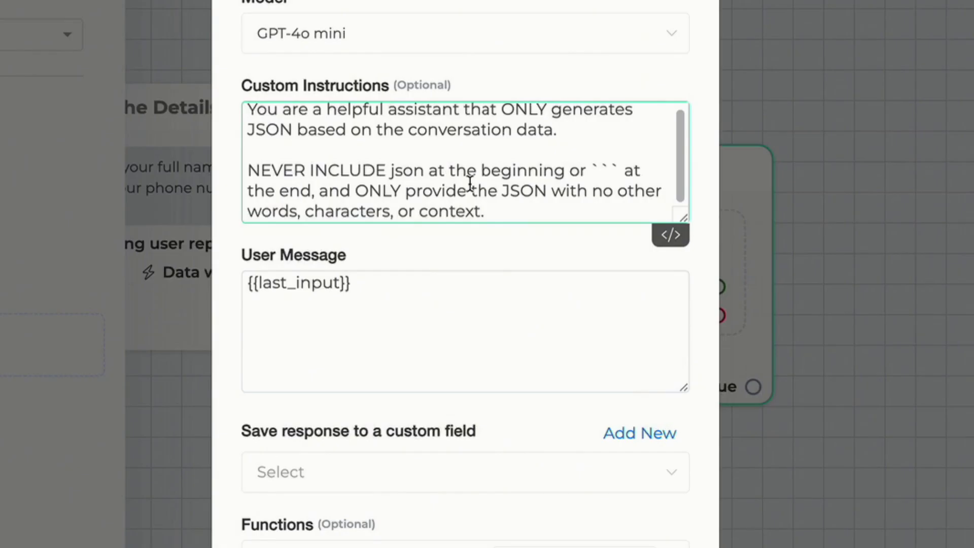
left_click(590, 170)
type("\"")
left_click(627, 165)
type("\"")
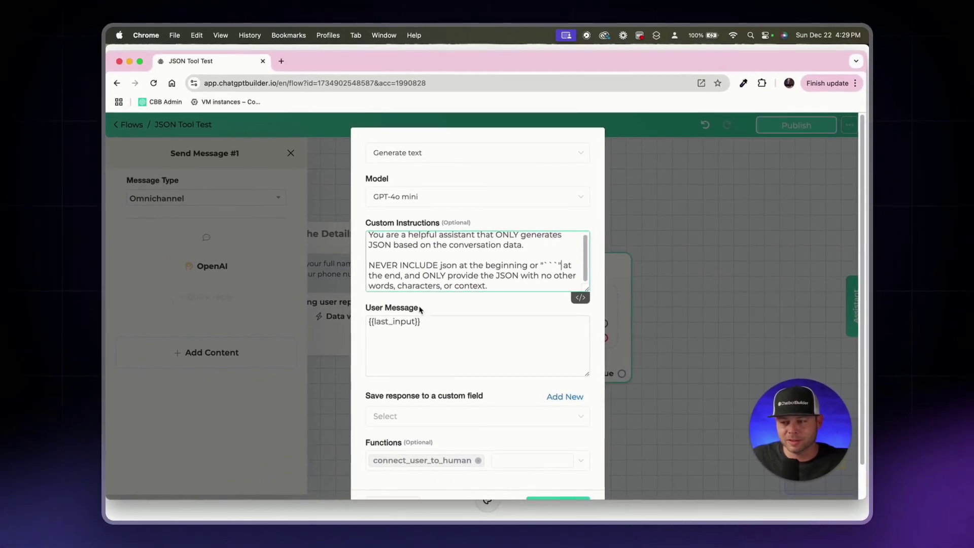
Step: Replace the User Message with a request to format {{last_message}} as JSON, plus a {{chat_history}} context line
left_click_drag(437, 321, 289, 317)
key("BackSpace")
left_click(282, 314)
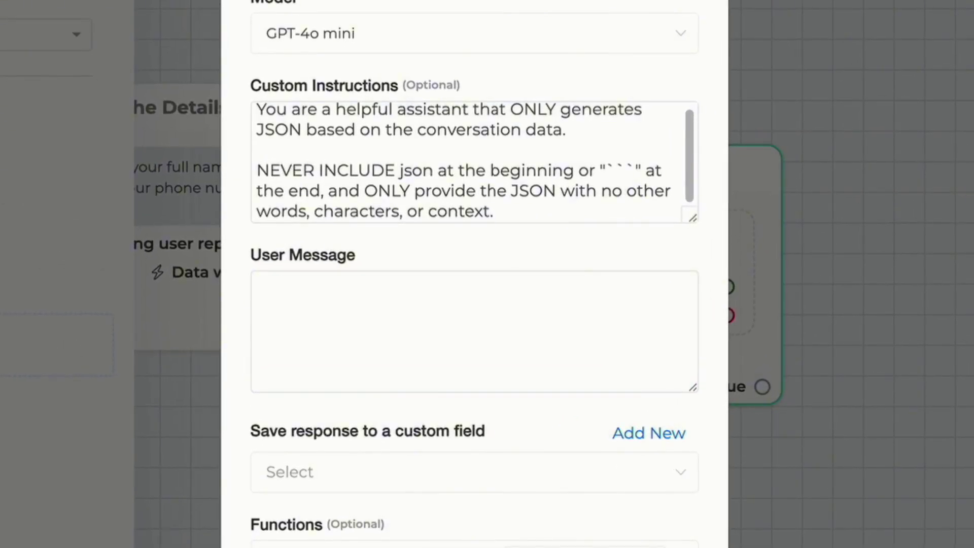
left_click(417, 307)
key("ctrl+v")
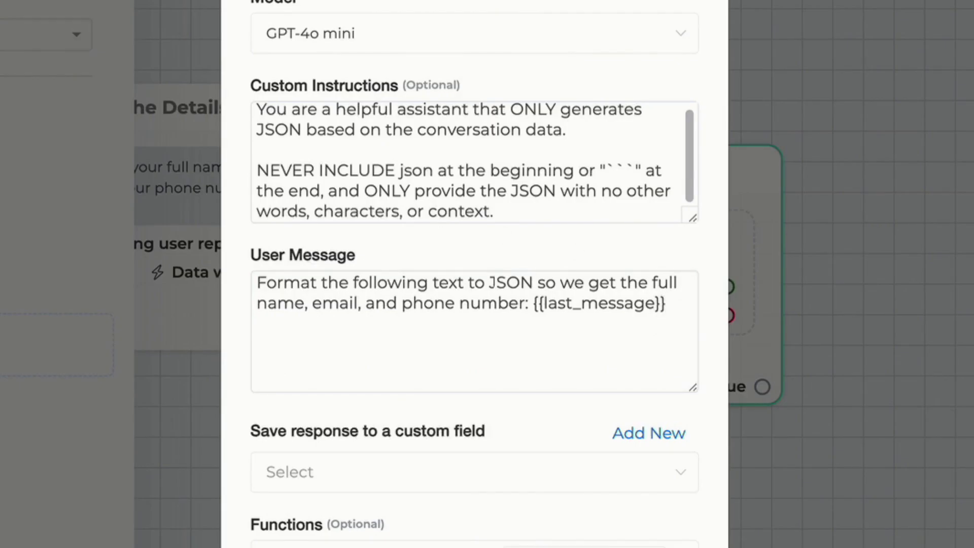
left_click(290, 359)
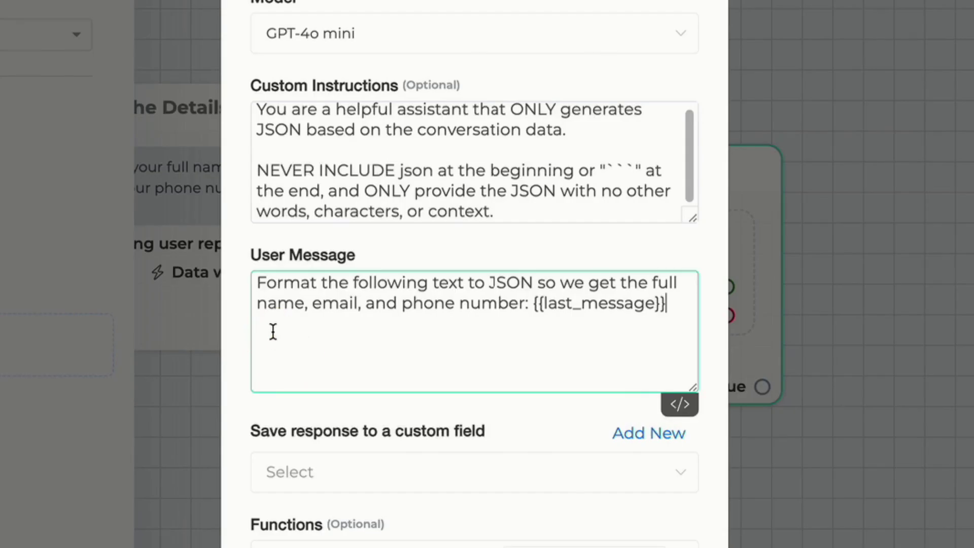
type("For more context if needed: {{chat_history}}")
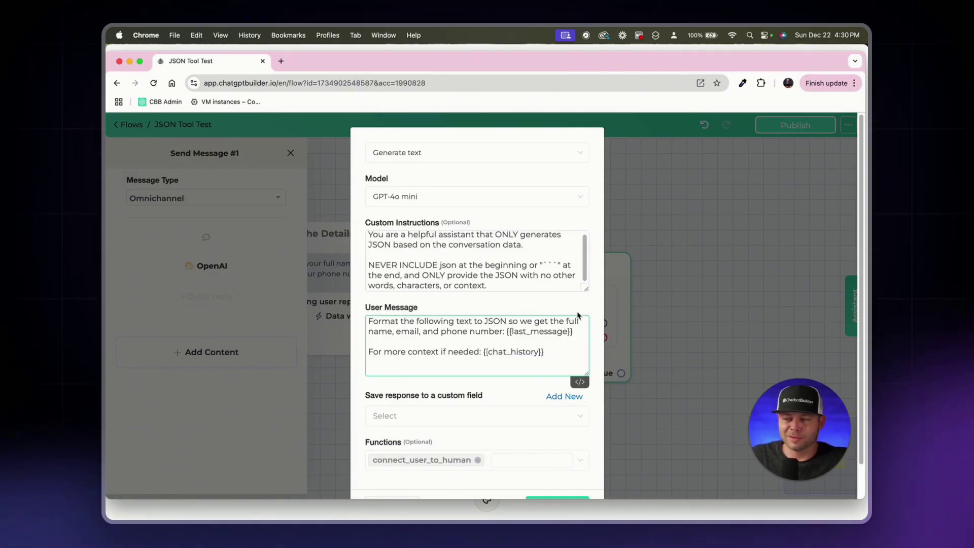
scroll(602, 323, "down", 2)
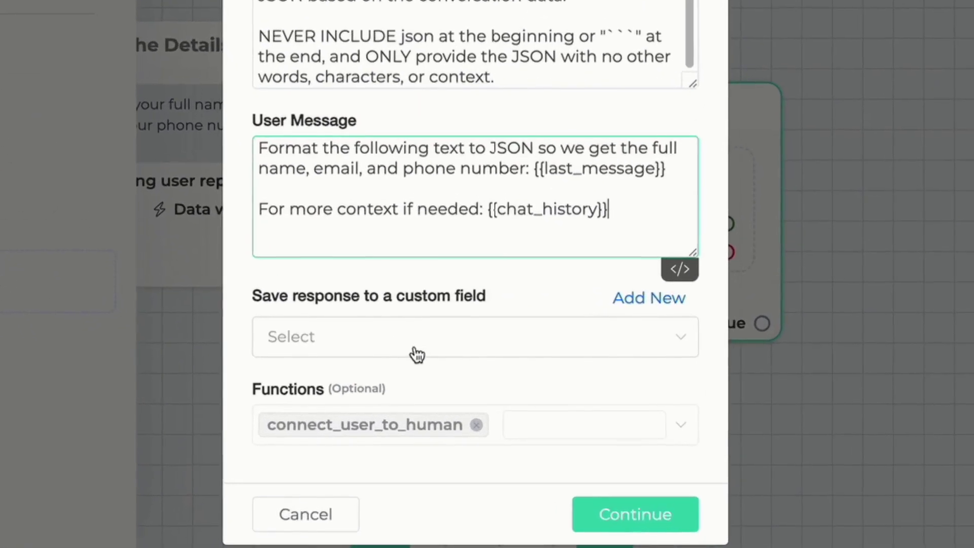
Step: Save the OpenAI response to a new custom field ai_json and confirm the settings
left_click(423, 353)
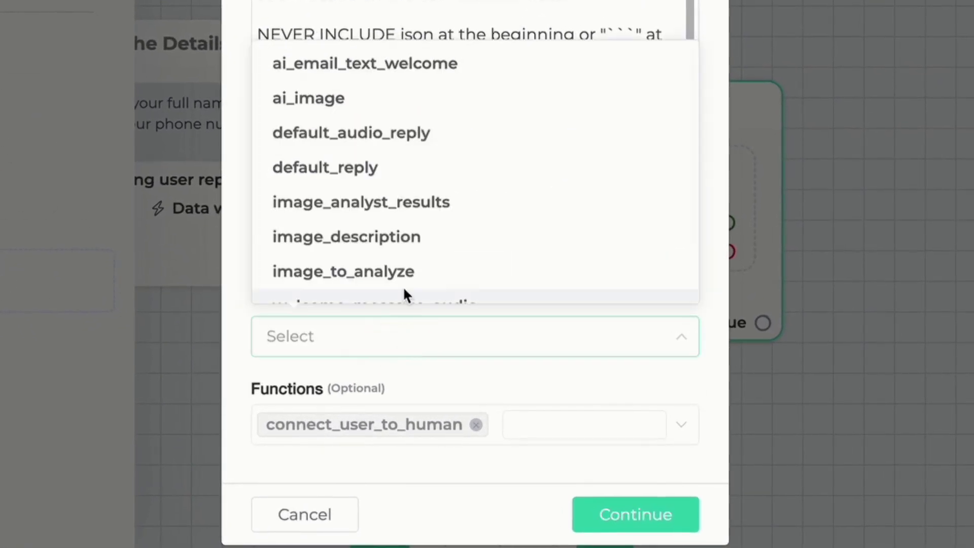
type("ai")
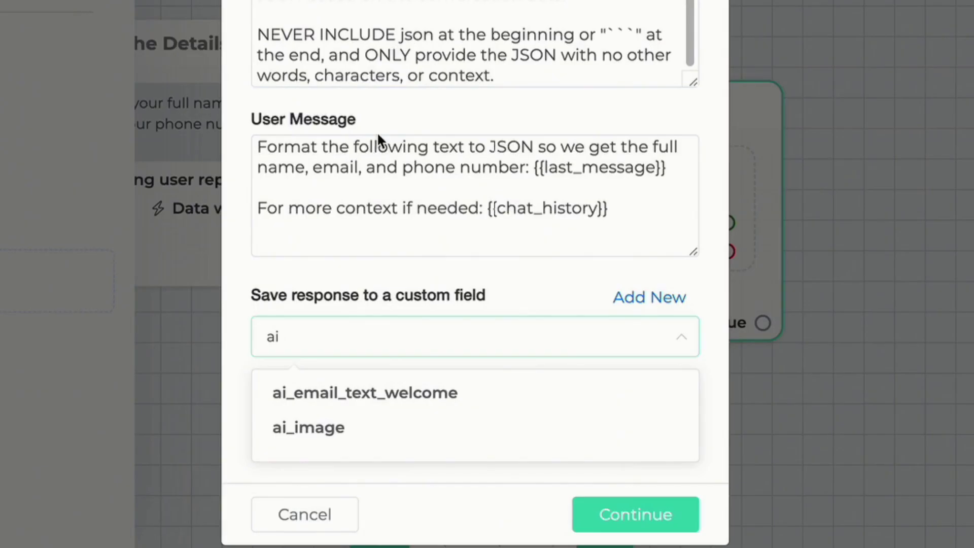
left_click(649, 297)
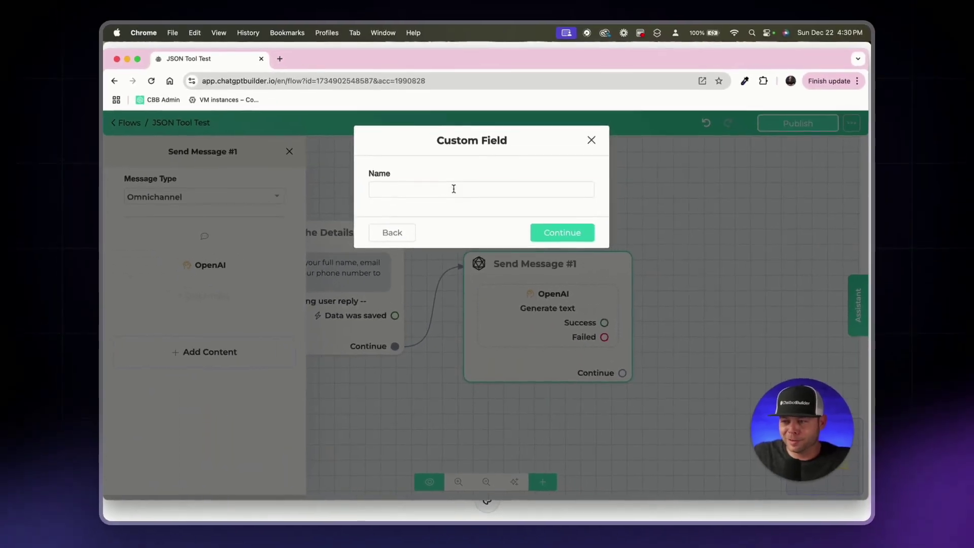
left_click(454, 189)
type("ai_json")
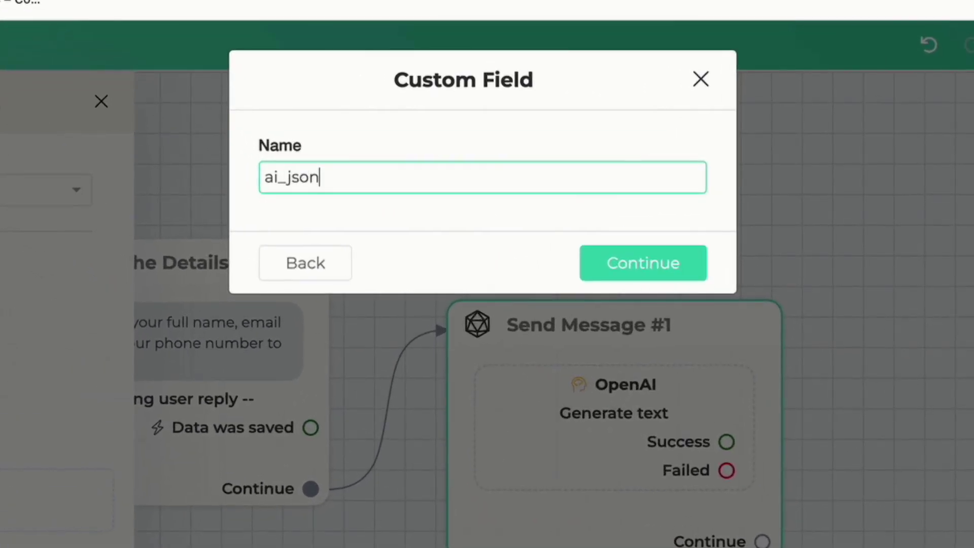
left_click(611, 264)
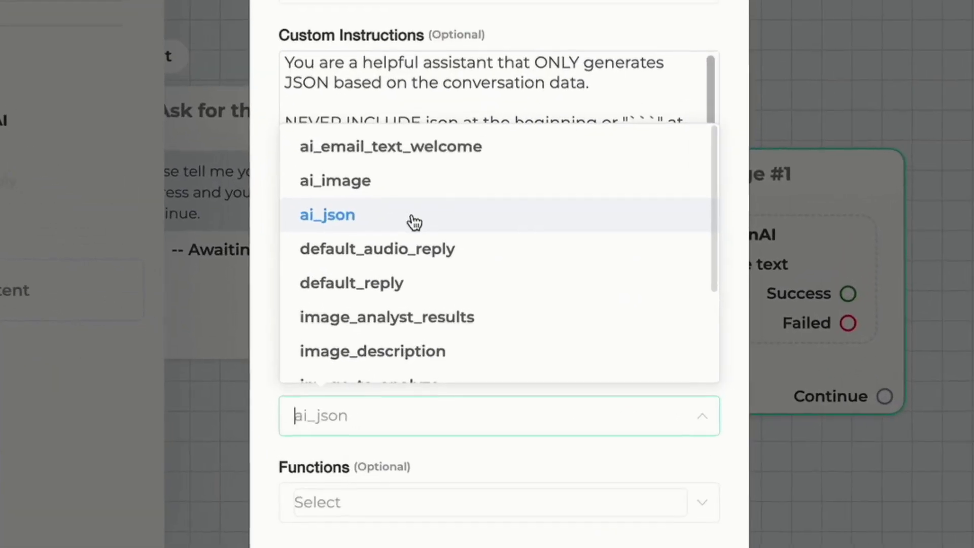
left_click(420, 220)
scroll(528, 385, "down", 2)
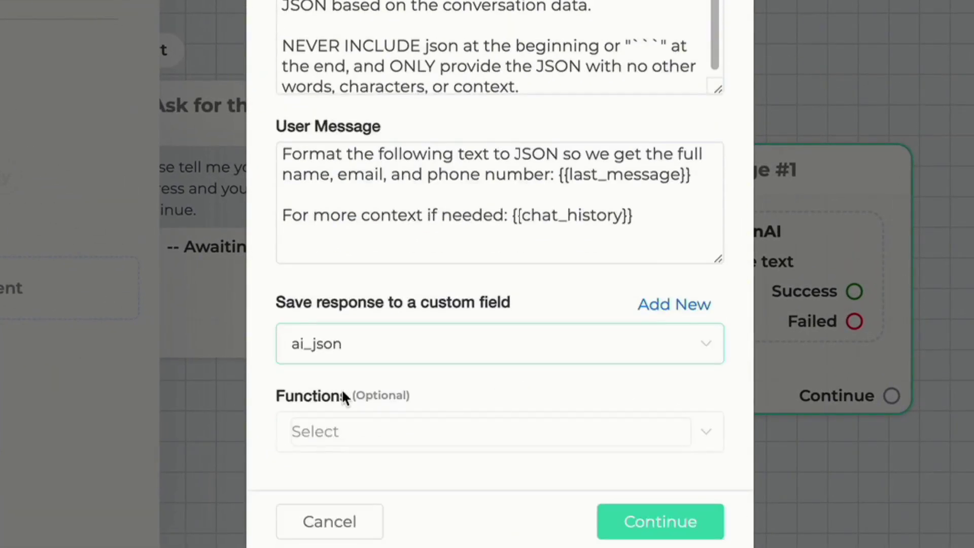
left_click(659, 525)
Step: Rename the OpenAI node to 'Generate JSON' and arrange it beside Ask for the Details
left_click(238, 157)
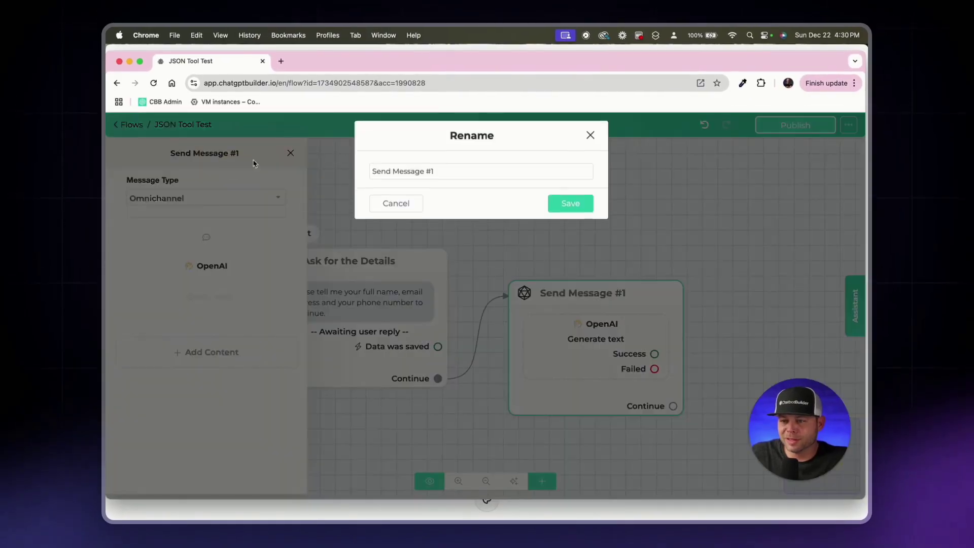
triple_click(446, 171)
type("Generate JSON")
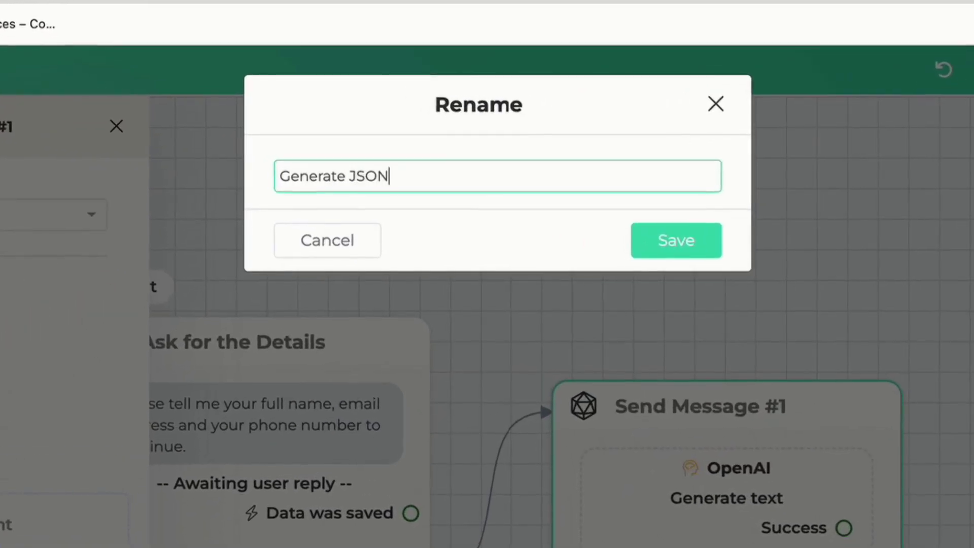
key("Return")
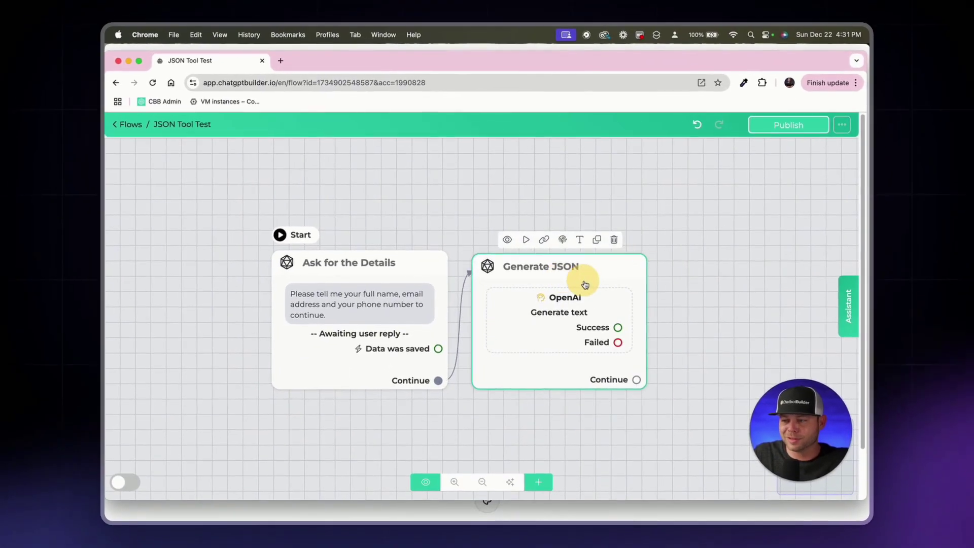
left_click_drag(316, 265, 272, 257)
left_click_drag(563, 260, 545, 253)
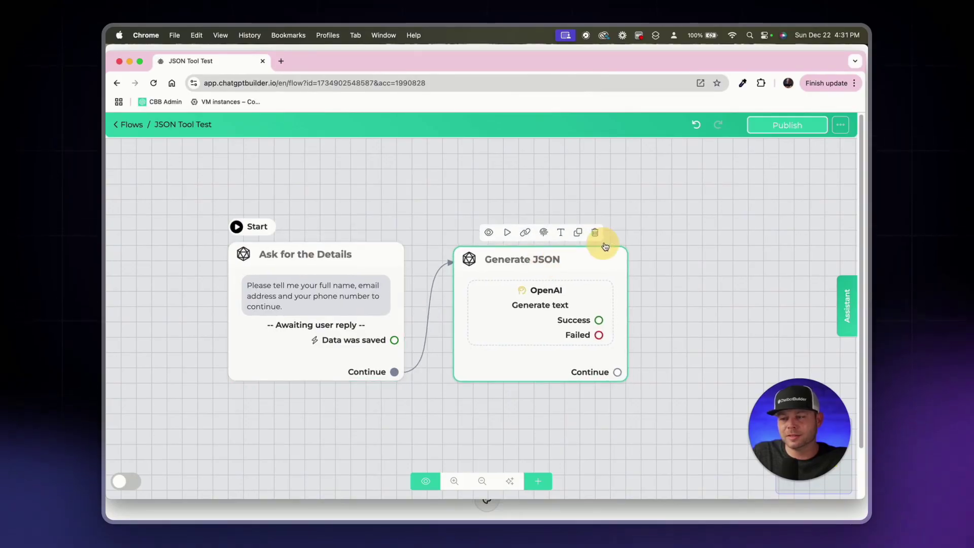
scroll(634, 244, "down", 2)
left_click(691, 236)
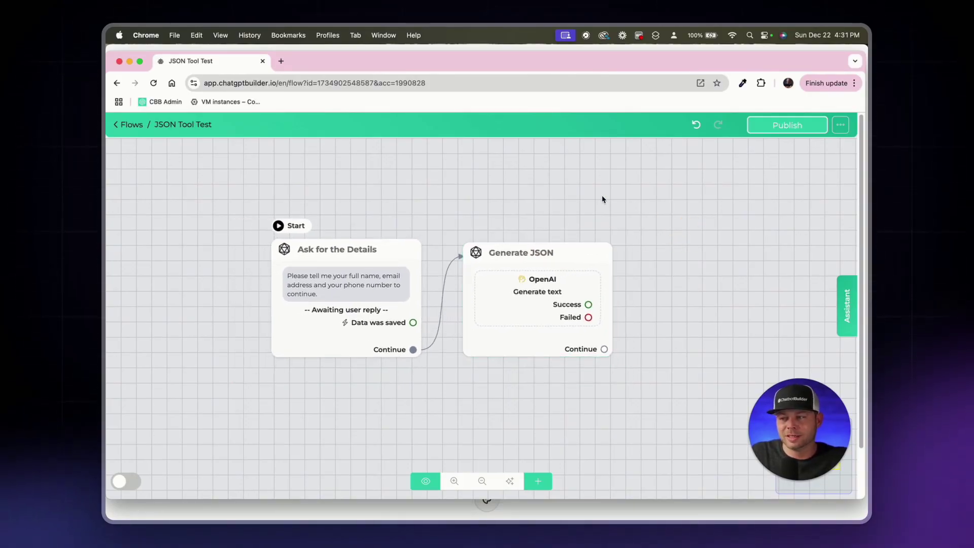
Step: Add a text message 'AI_JSON: {{ai_json}}' after Generate JSON and publish the flow
left_click_drag(578, 258, 571, 256)
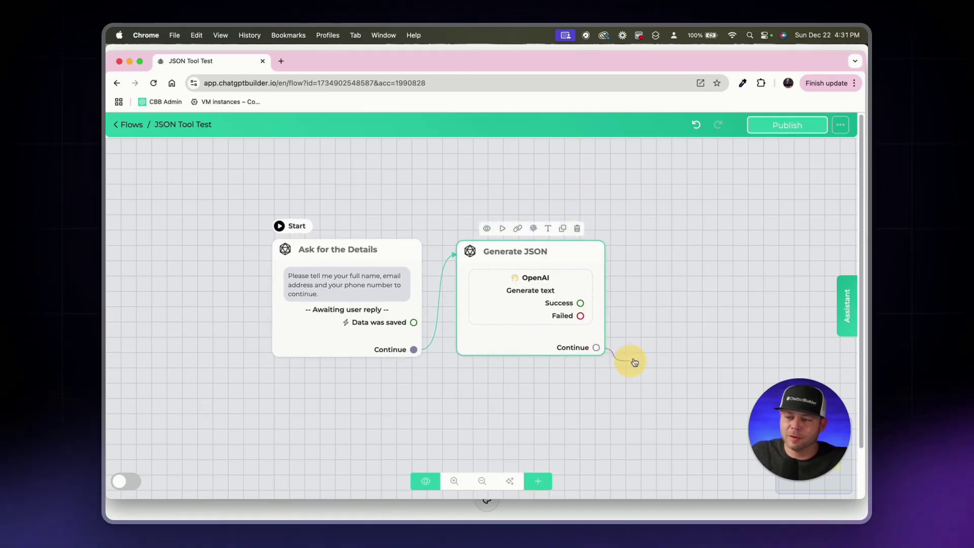
left_click_drag(635, 362, 653, 271)
left_click(206, 370)
left_click(140, 148)
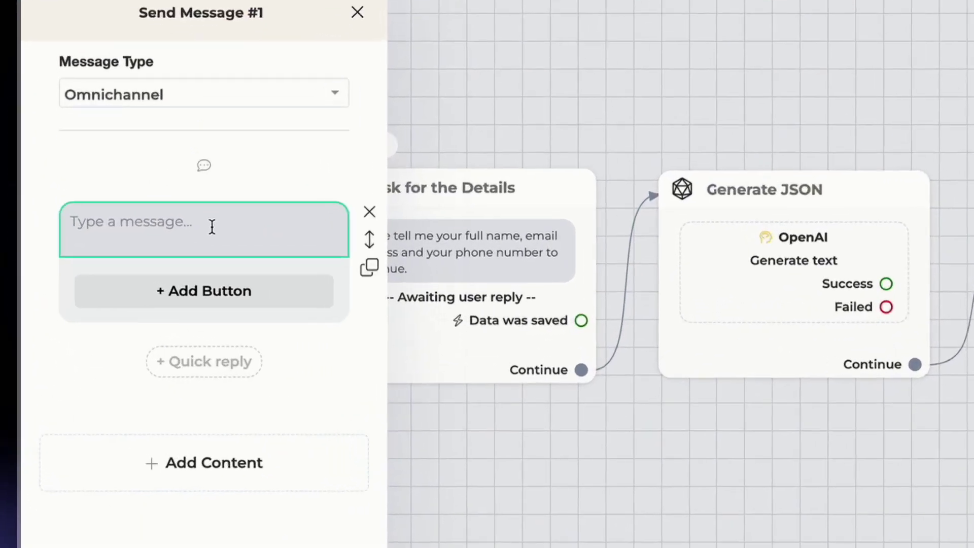
left_click(212, 227)
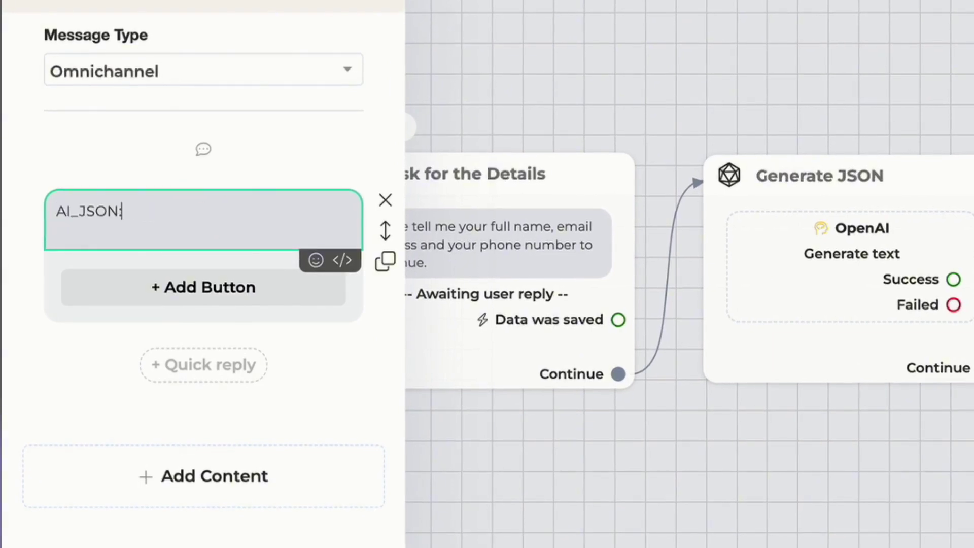
type("AI_JSON: {")
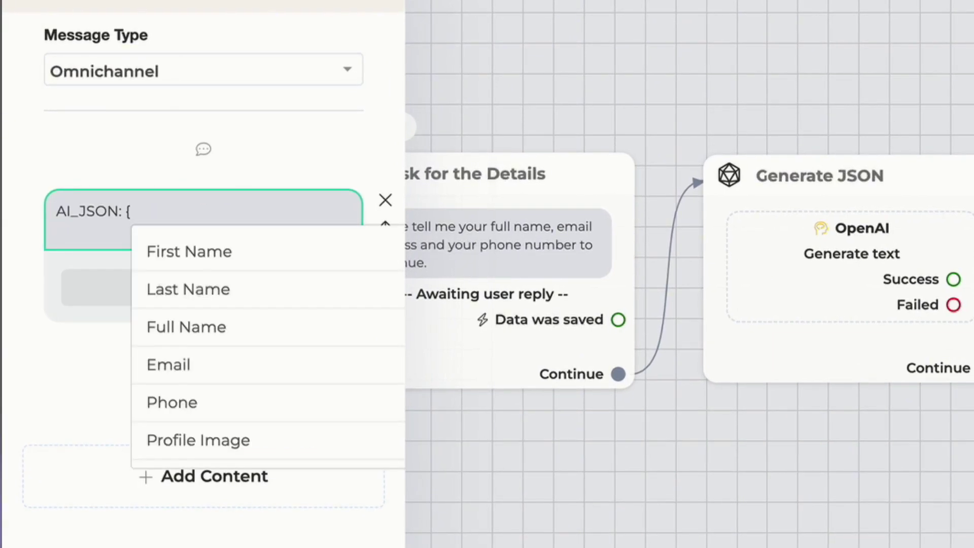
type("ai")
left_click(200, 381)
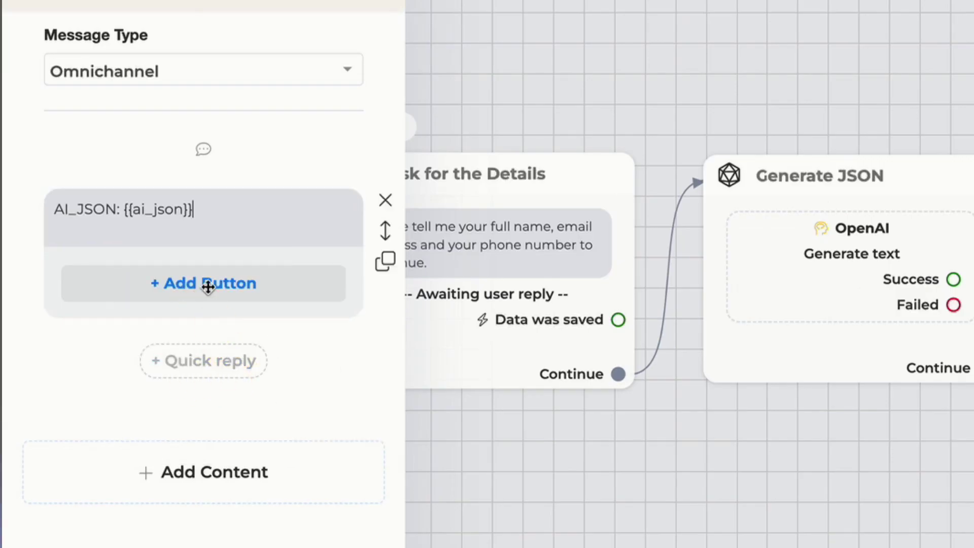
left_click(320, 243)
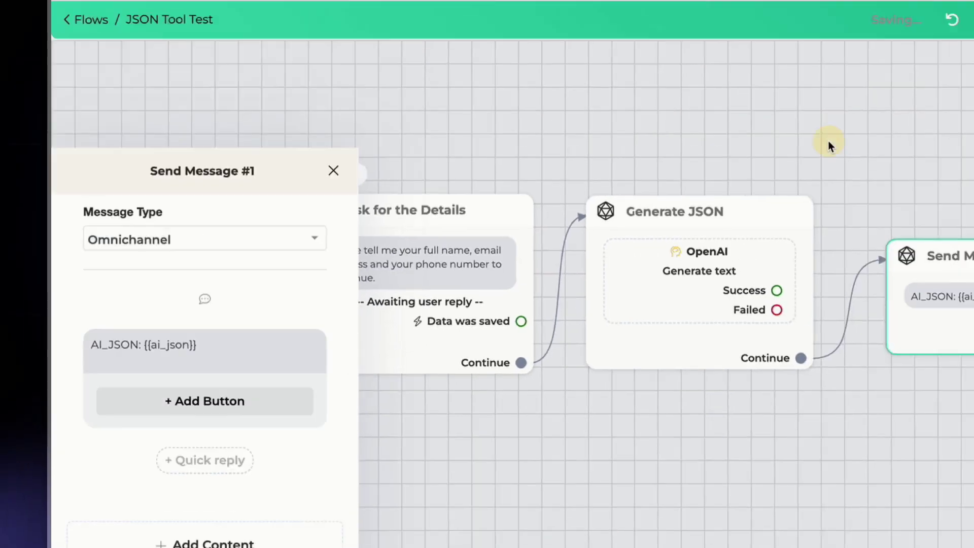
left_click(965, 132)
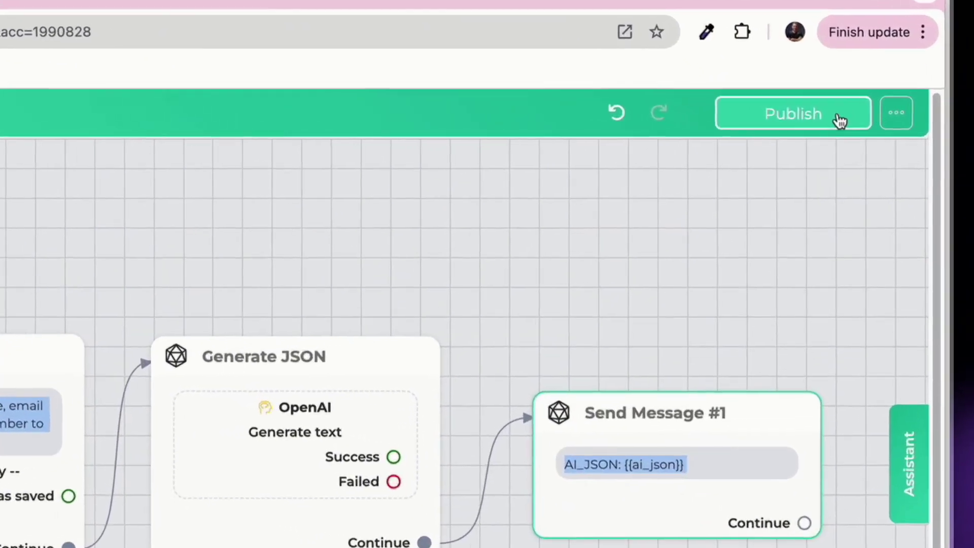
left_click(820, 125)
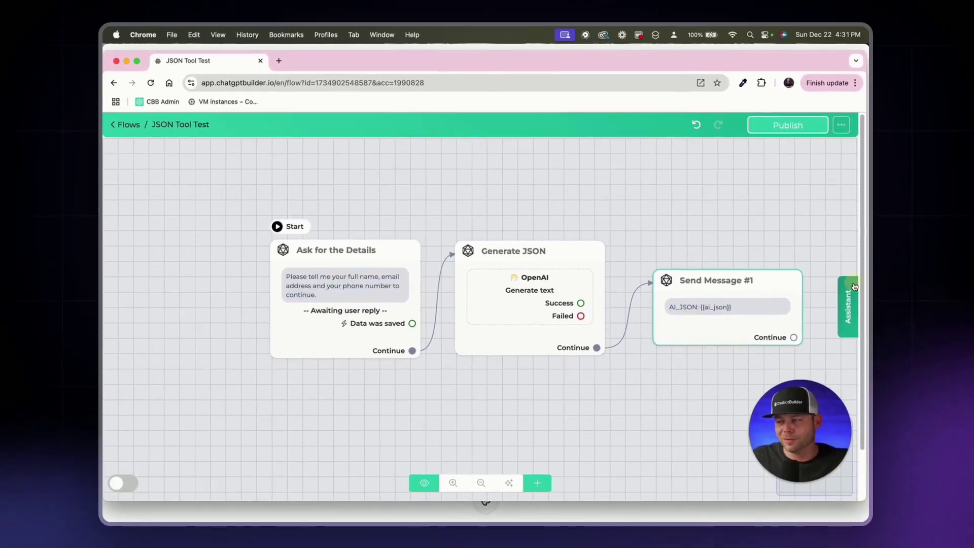
Step: Send a sample full name, email and phone number in Preview, then select the returned AI_JSON object
left_click(853, 318)
left_click(787, 400)
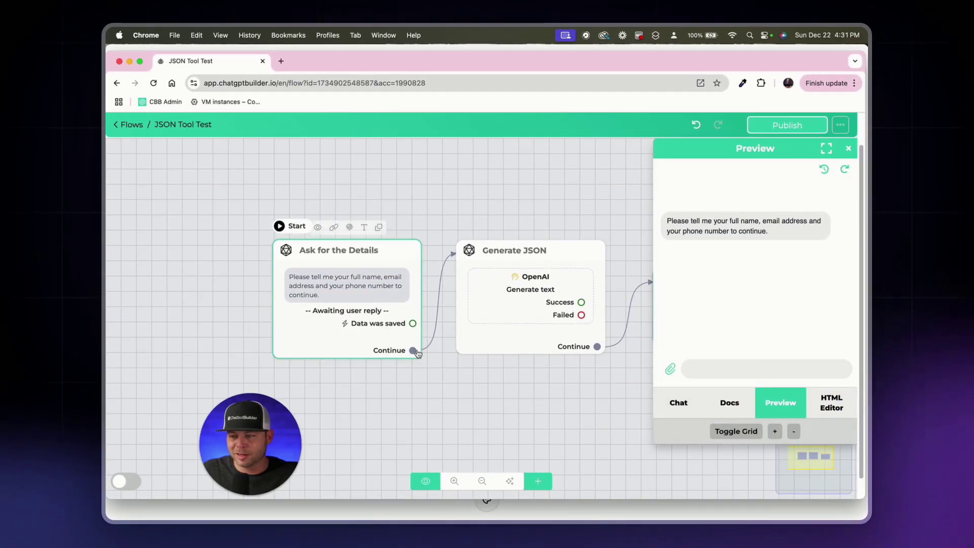
scroll(609, 315, "up", 1)
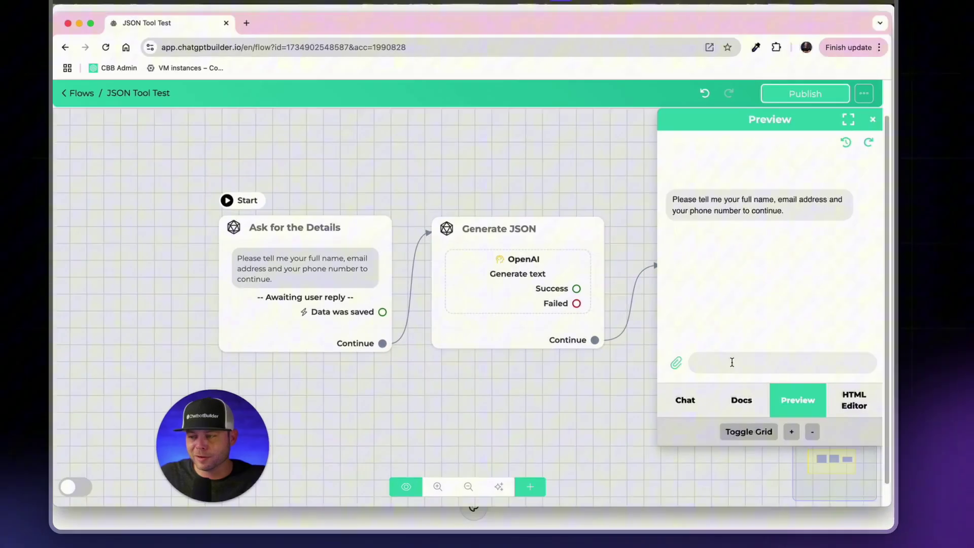
left_click(733, 363)
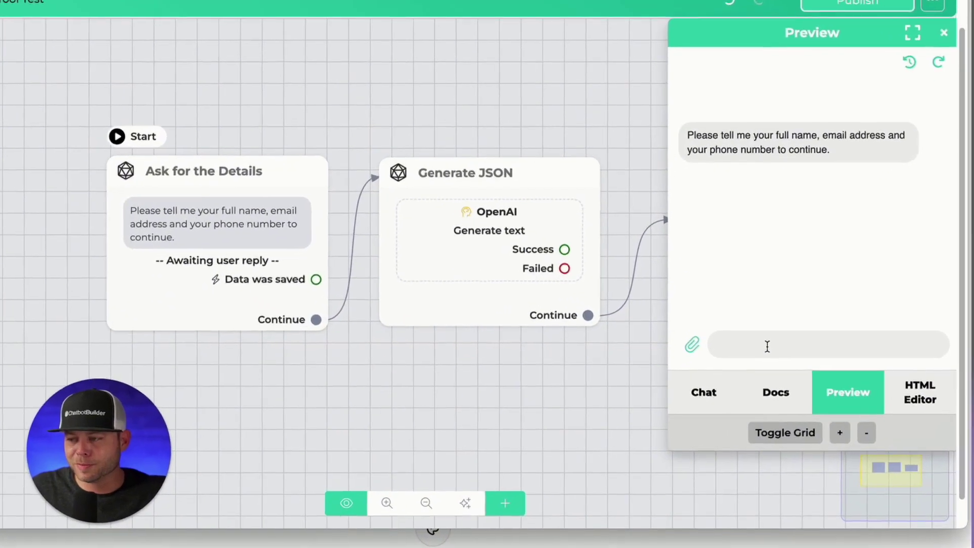
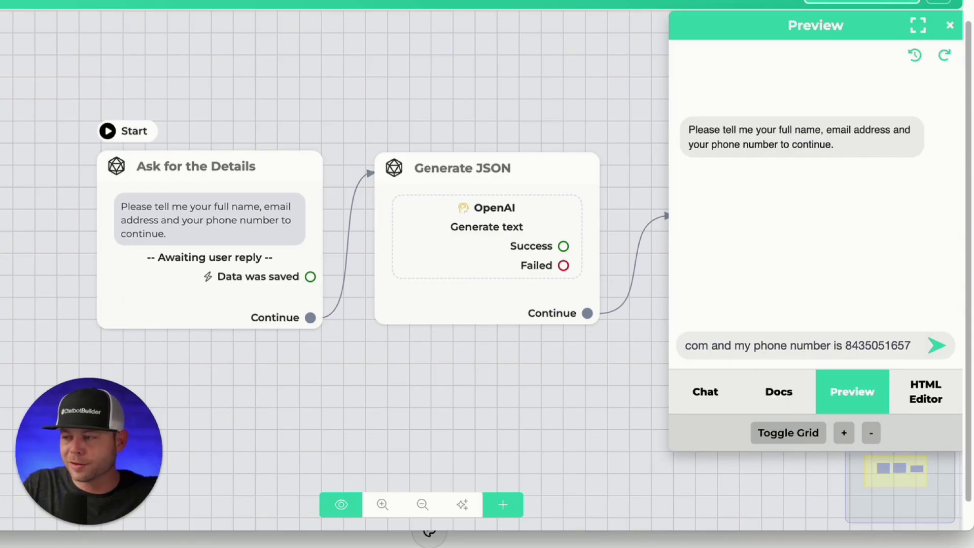
key("Return")
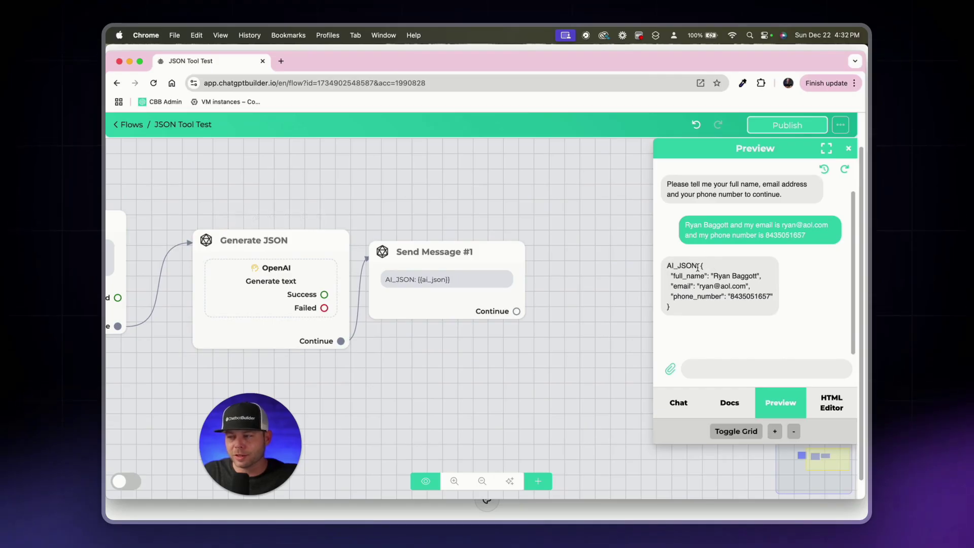
left_click_drag(701, 265, 709, 297)
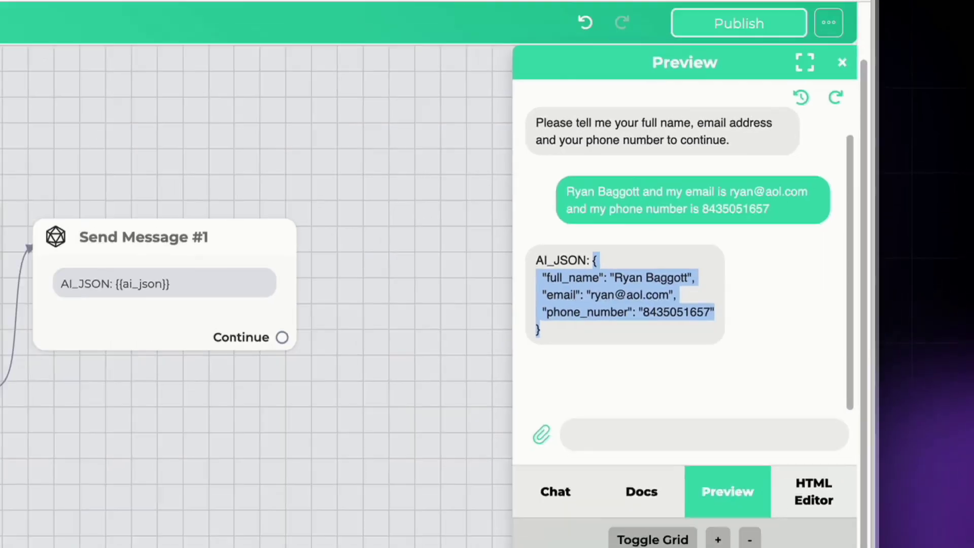
Step: Search 'json pathfinder' in a new tab and open Site24x7's JSONPath Finder and Evaluator
left_click(246, 48)
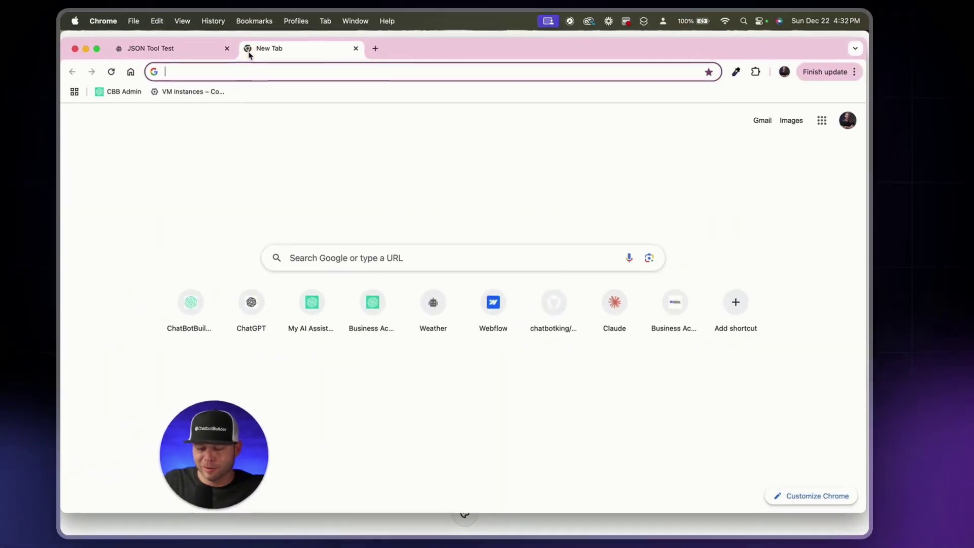
type("json pathfinder")
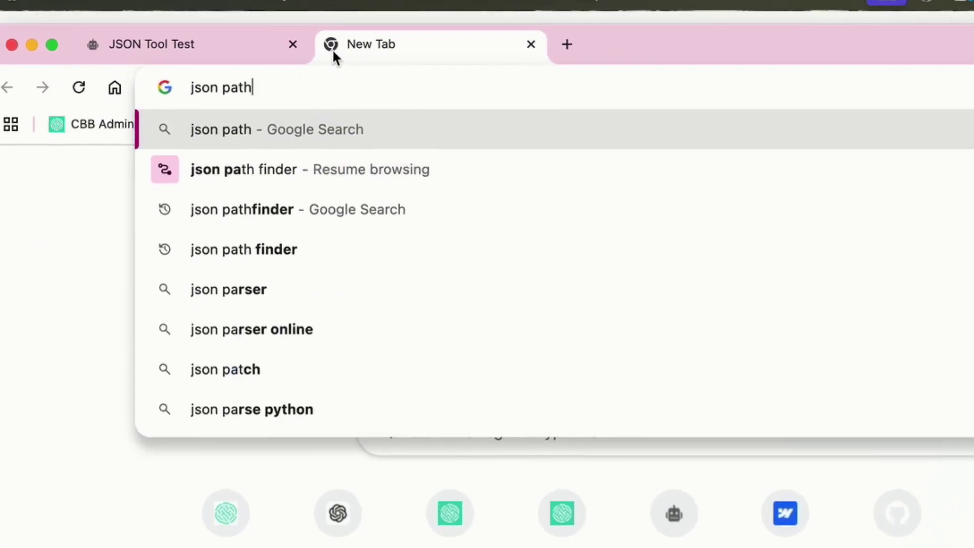
key("Return")
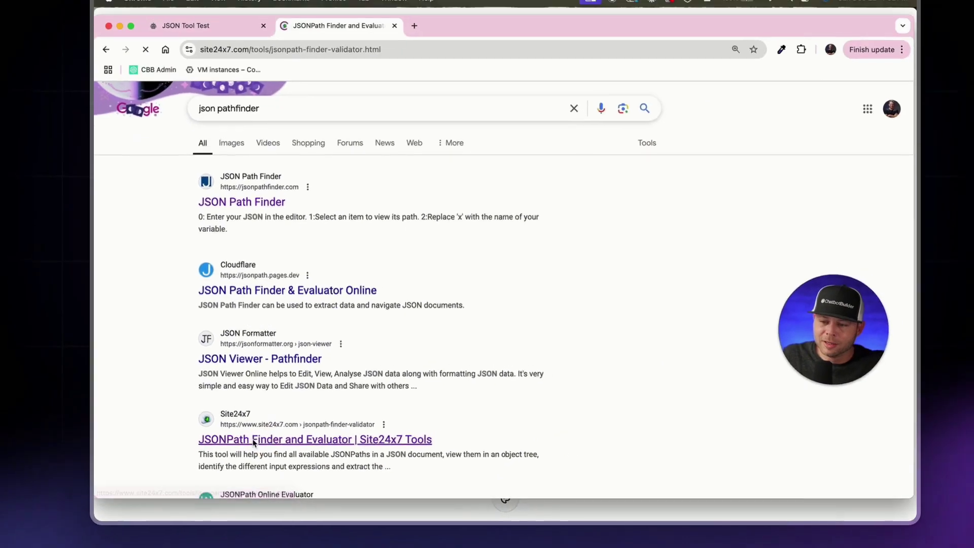
left_click(254, 381)
Step: Paste the copied AI_JSON object into the JSONPath Finder to parse it into a tree
scroll(527, 342, "down", 5)
scroll(294, 184, "up", 1)
left_click(257, 259)
key("super+v")
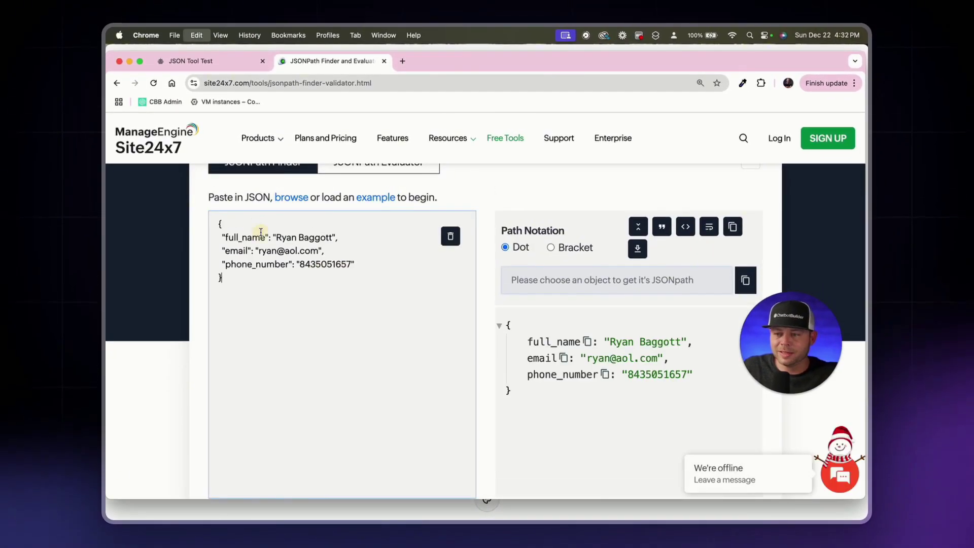
left_click(835, 316)
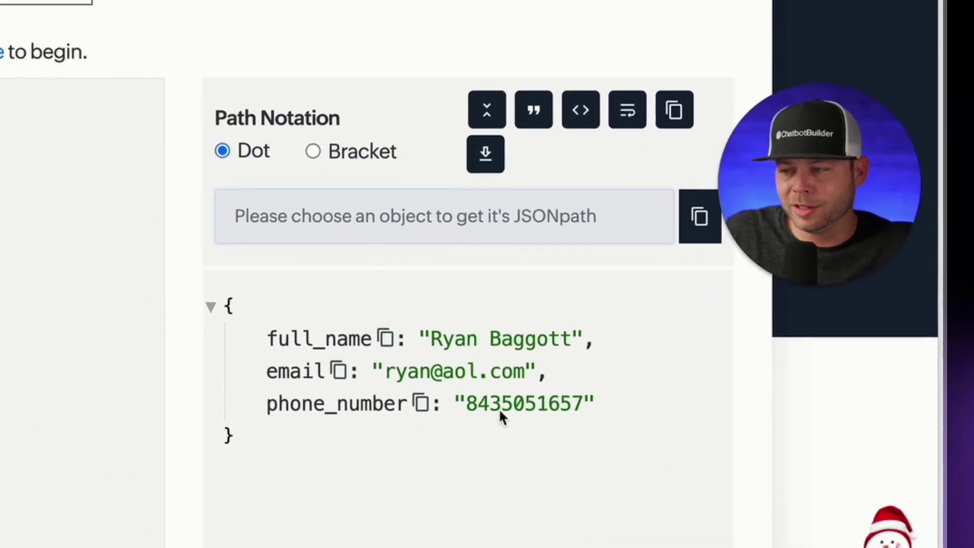
Step: Get the paths full_name, email and phone_number, then return to the JSON Tool Test flow
left_click(384, 338)
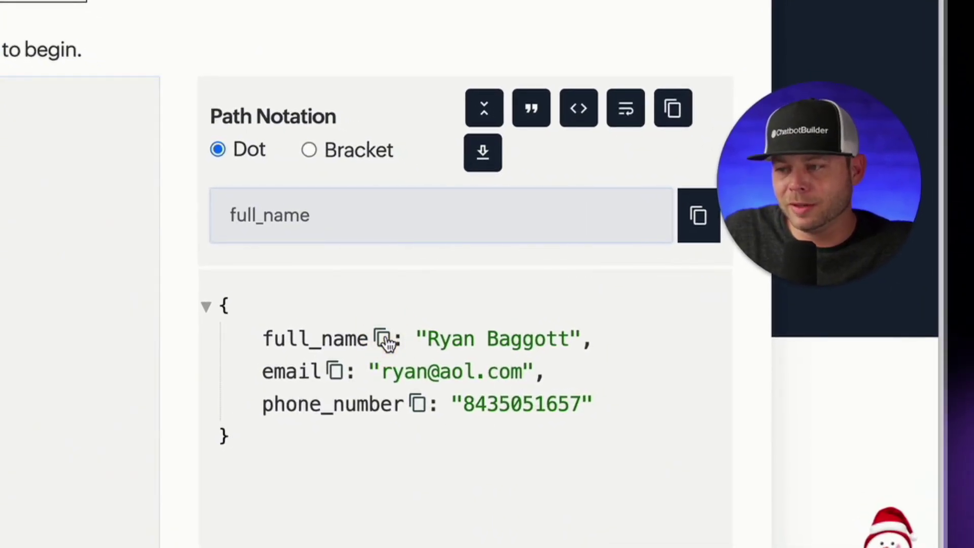
left_click(379, 381)
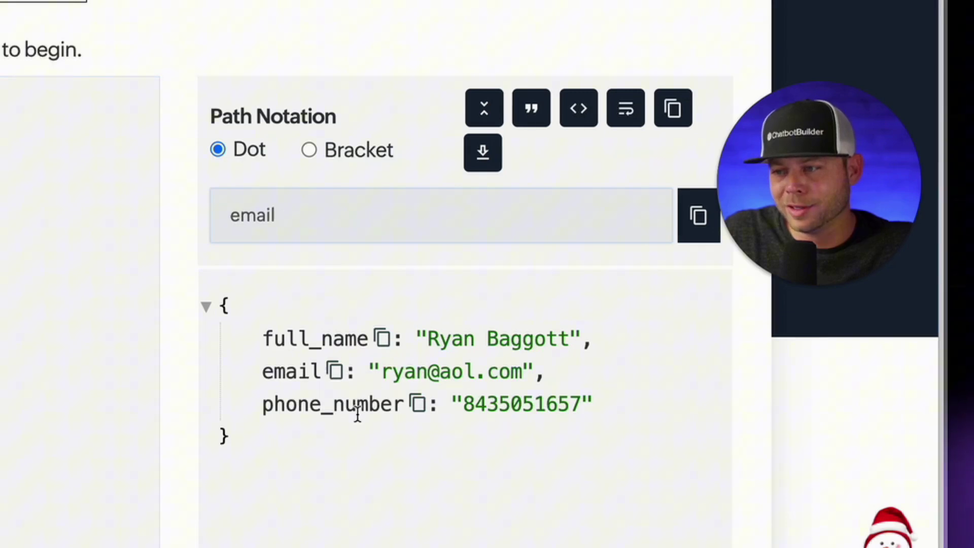
left_click(419, 404)
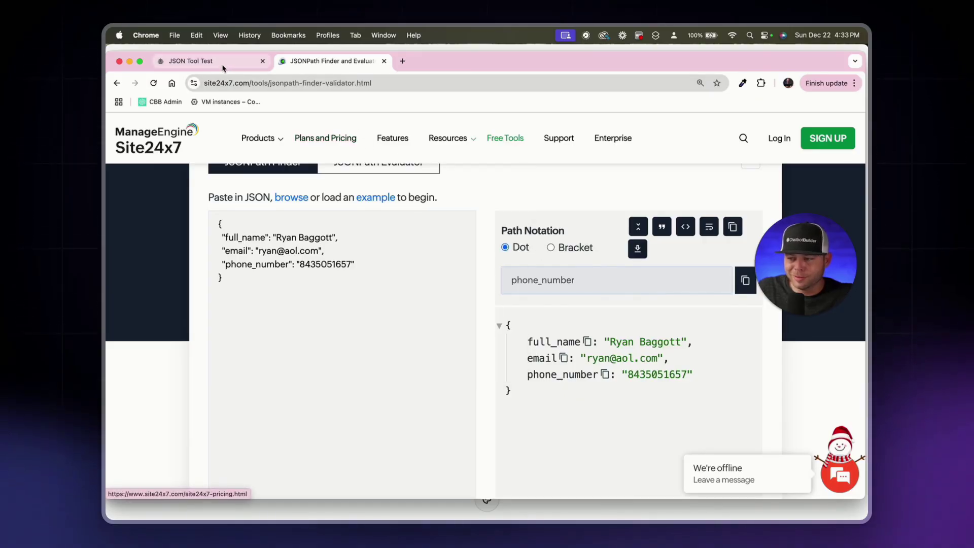
left_click(191, 59)
Step: Open Send Message #1 and add a Get data from JSON action from Actions > Tools
left_click(427, 207)
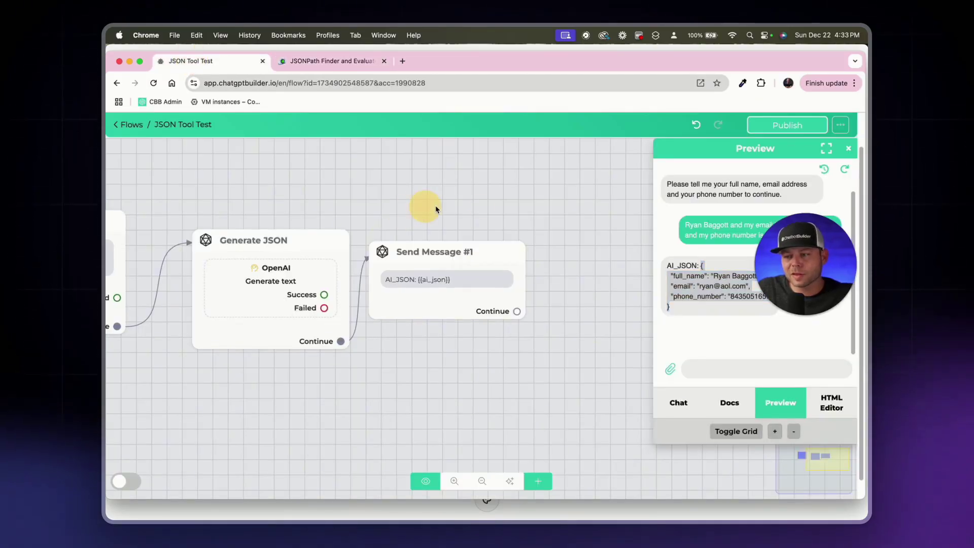
left_click_drag(508, 214, 403, 210)
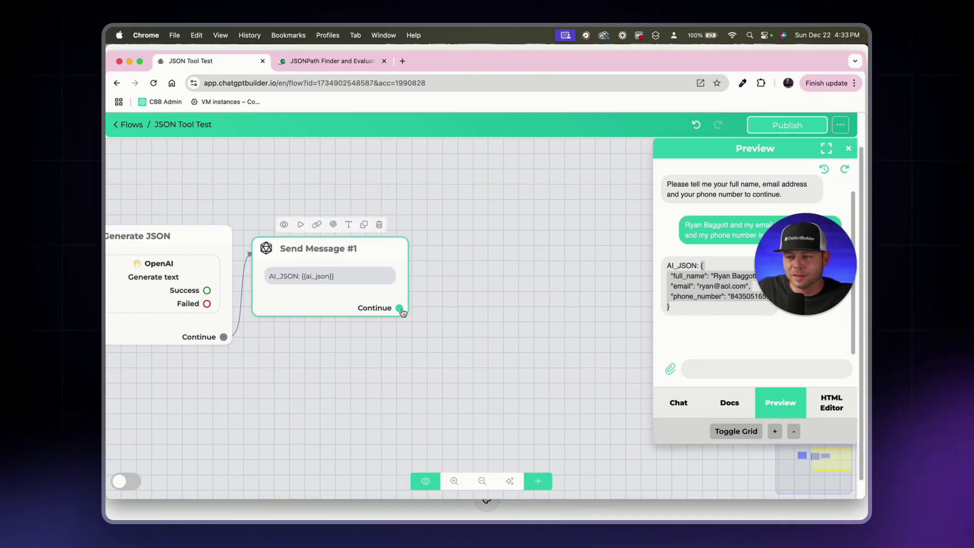
left_click(357, 311)
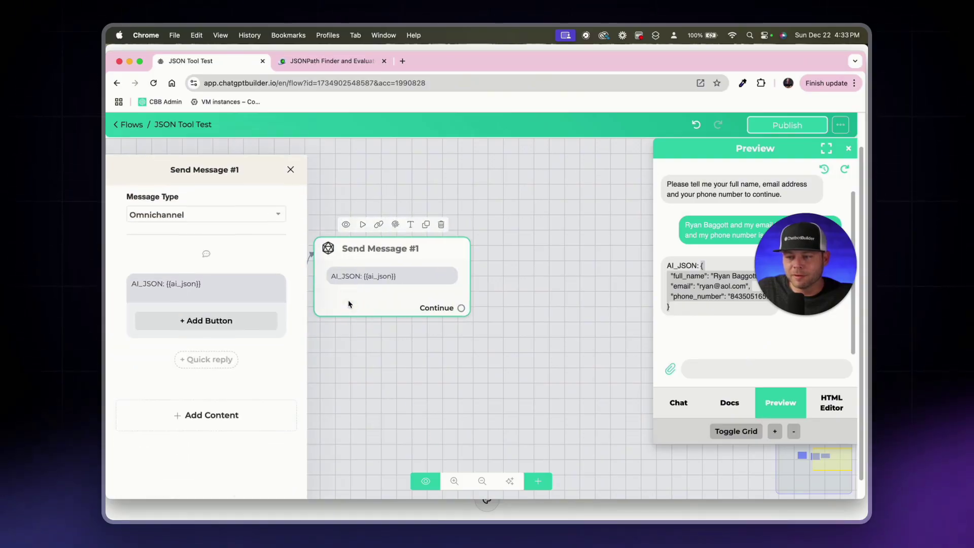
left_click(235, 404)
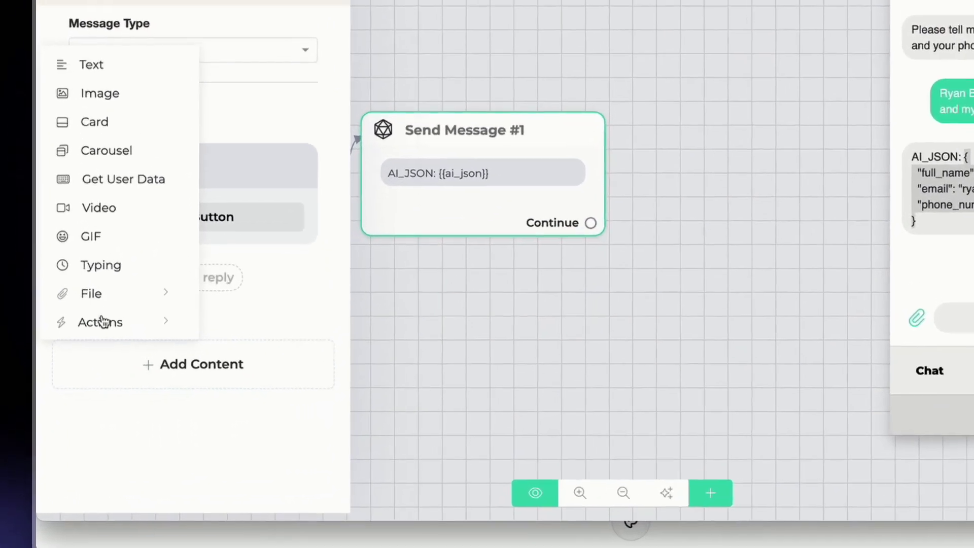
left_click(147, 372)
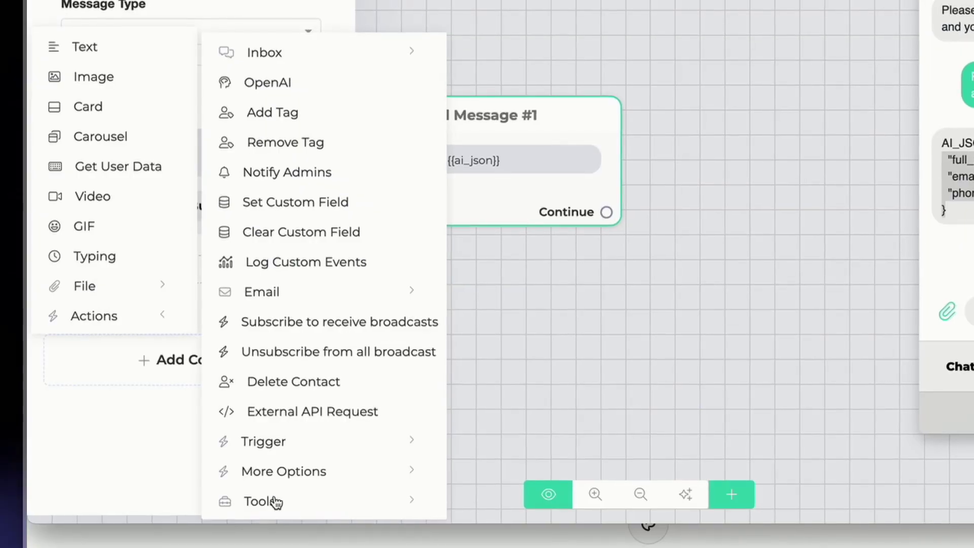
left_click(285, 503)
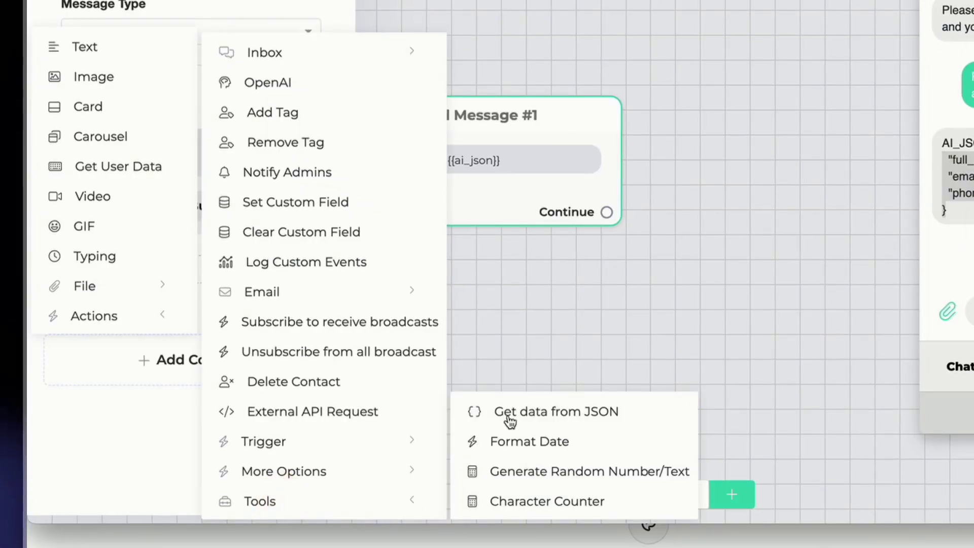
left_click(539, 415)
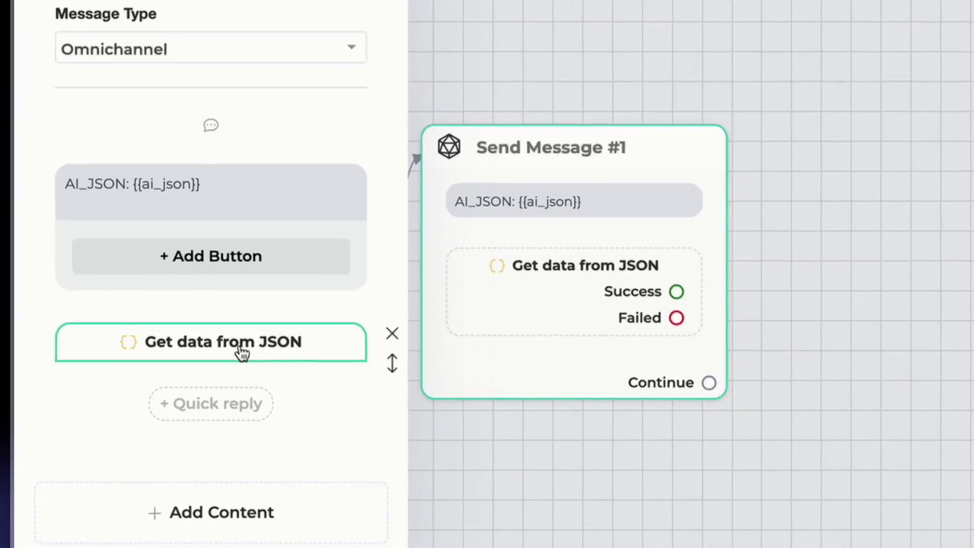
Step: Set the JSON data source to ai_json and add two more field mapping rows
left_click(235, 353)
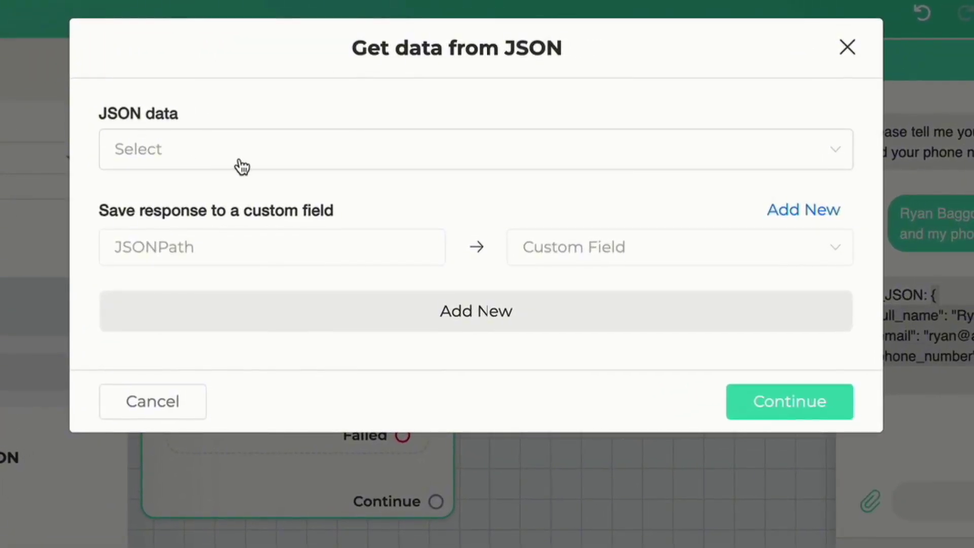
left_click(226, 165)
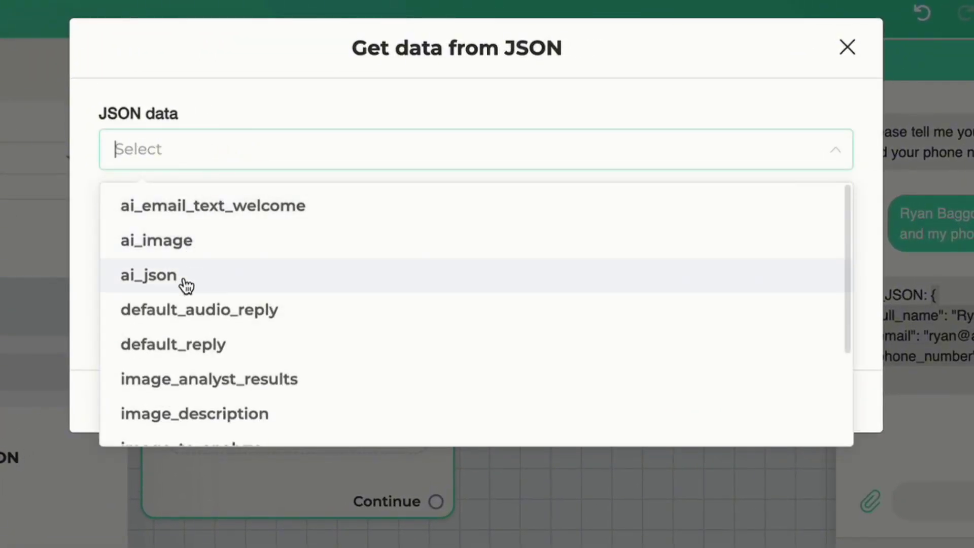
left_click(186, 286)
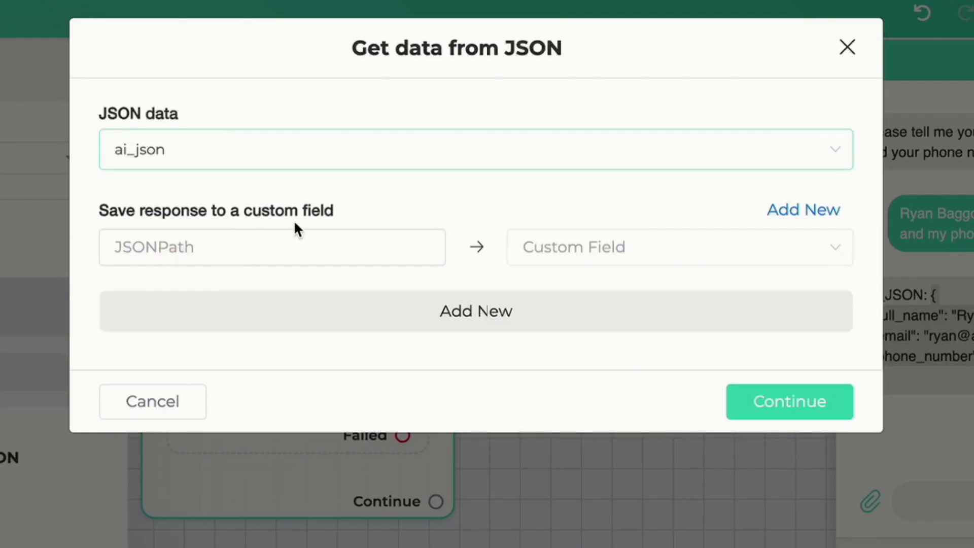
left_click(323, 320)
left_click(316, 353)
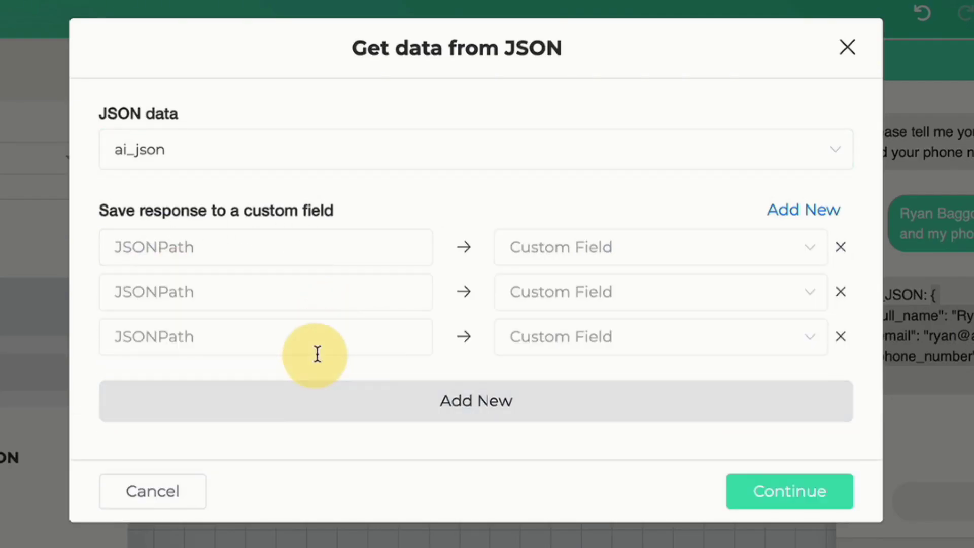
Step: Map the three rows to the Full Name, Email and Phone custom fields
left_click(592, 249)
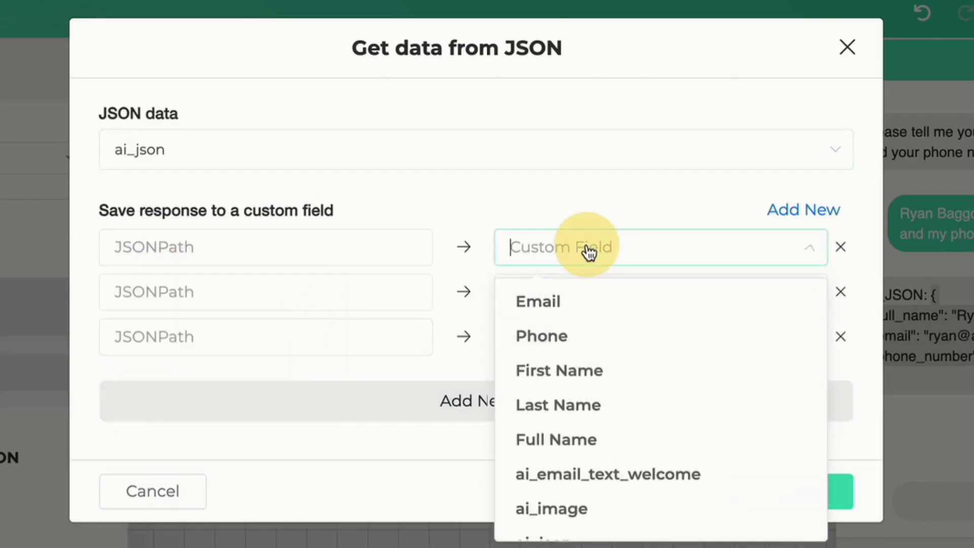
left_click(602, 443)
left_click(599, 297)
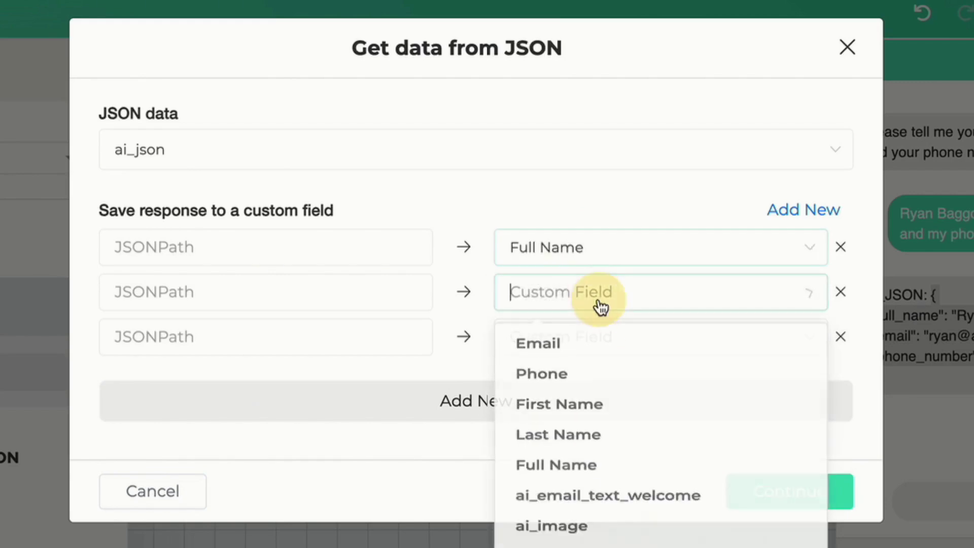
left_click(595, 350)
left_click(561, 337)
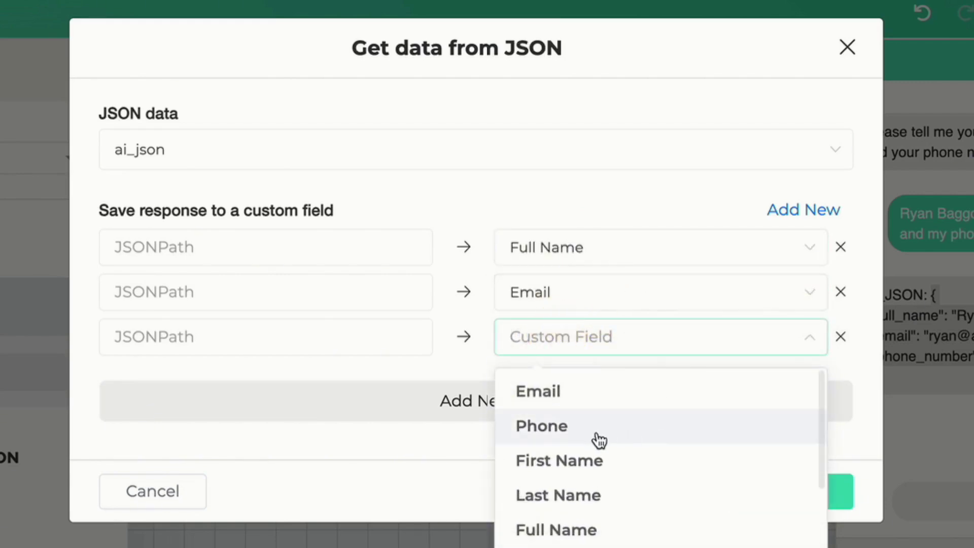
left_click(596, 439)
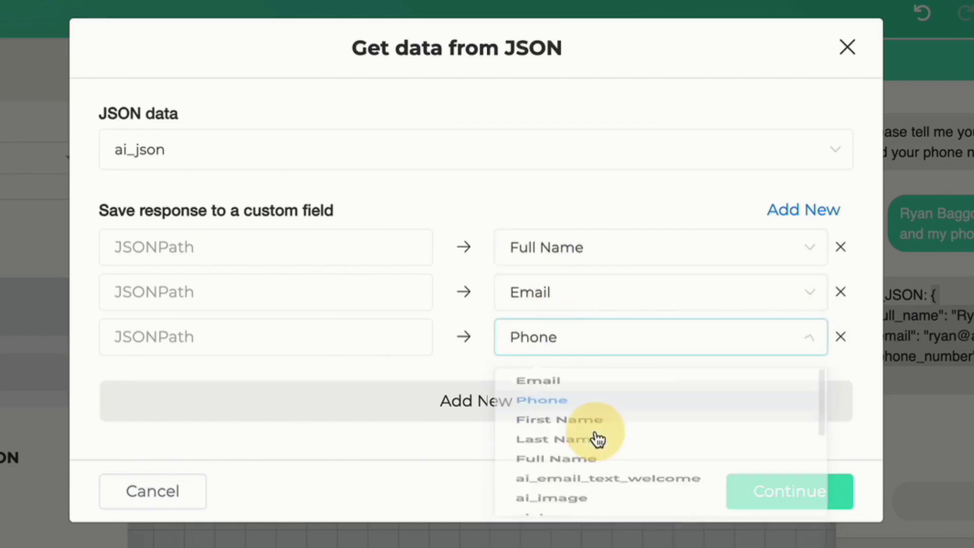
left_click(255, 249)
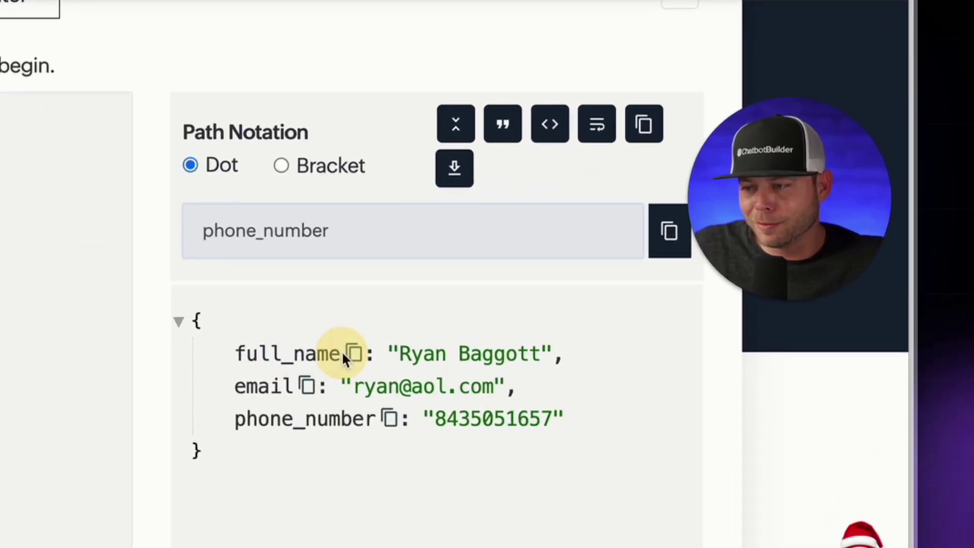
left_click(587, 341)
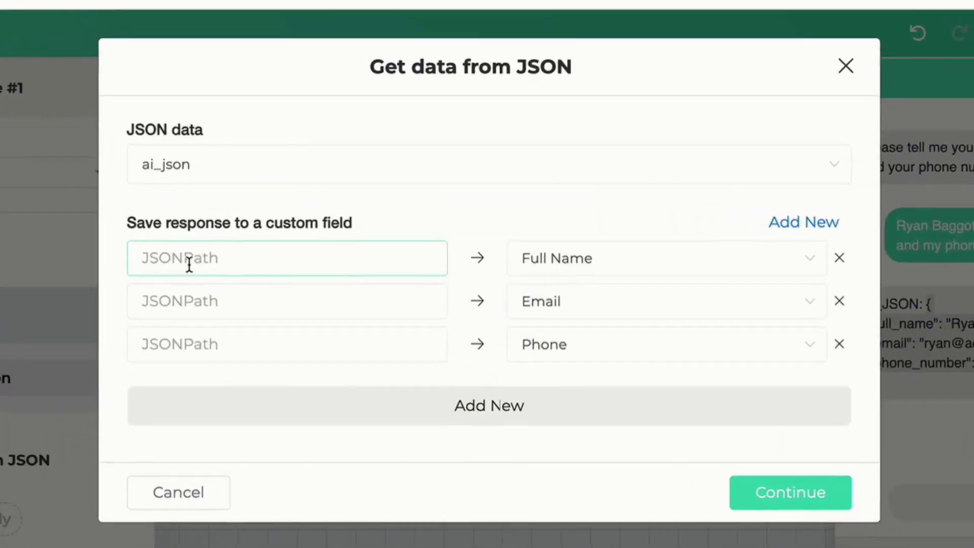
Step: Enter JSONPaths .full_name, .email and .phone_number and confirm the mappings with Continue
left_click(144, 258)
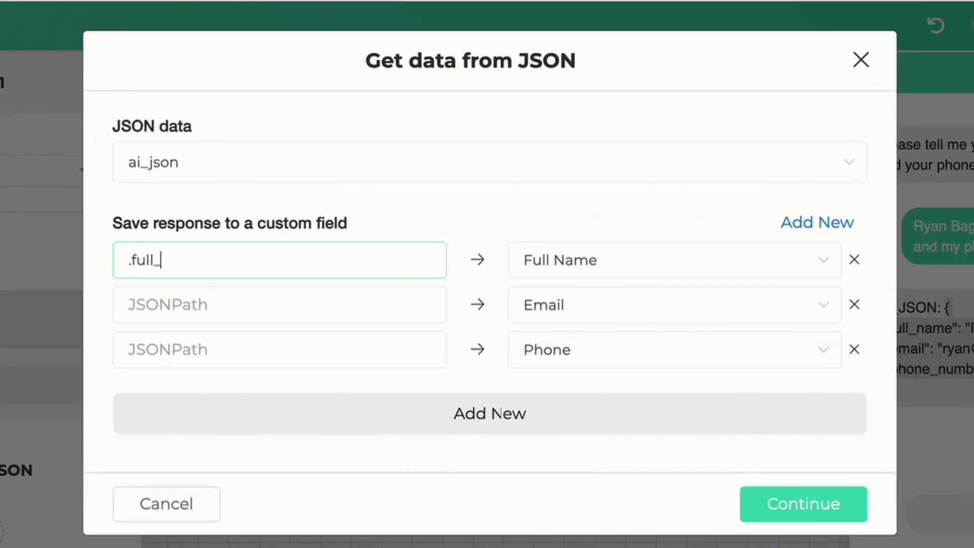
left_click(242, 290)
type(".phone_number")
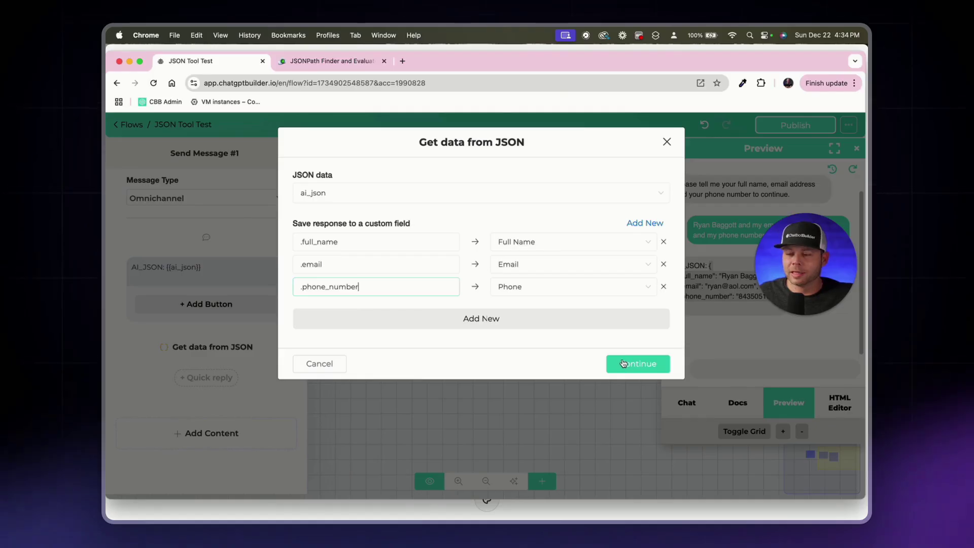
left_click(622, 364)
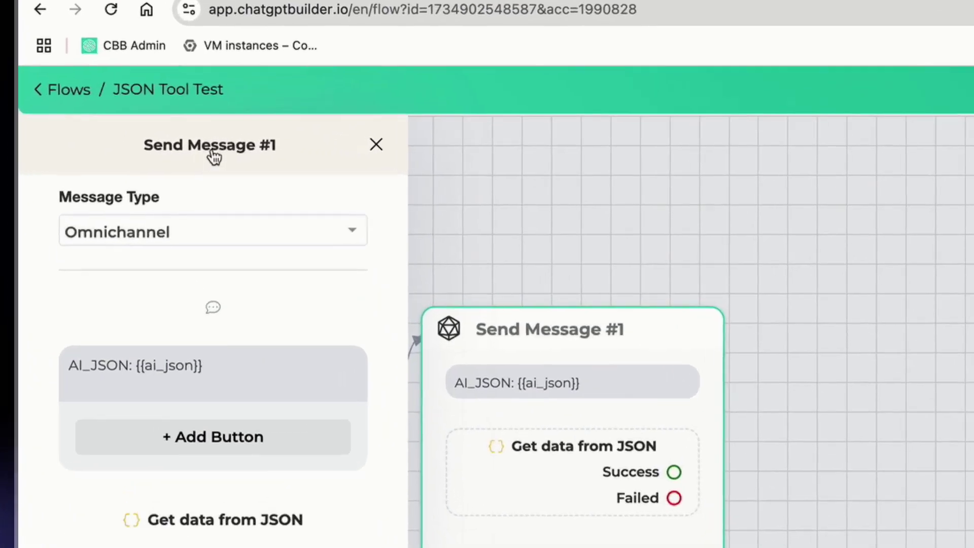
left_click(230, 151)
Step: Rename the step to 'Map the CUFs' and delete its AI_JSON text message
key("super+a")
type("Map the C")
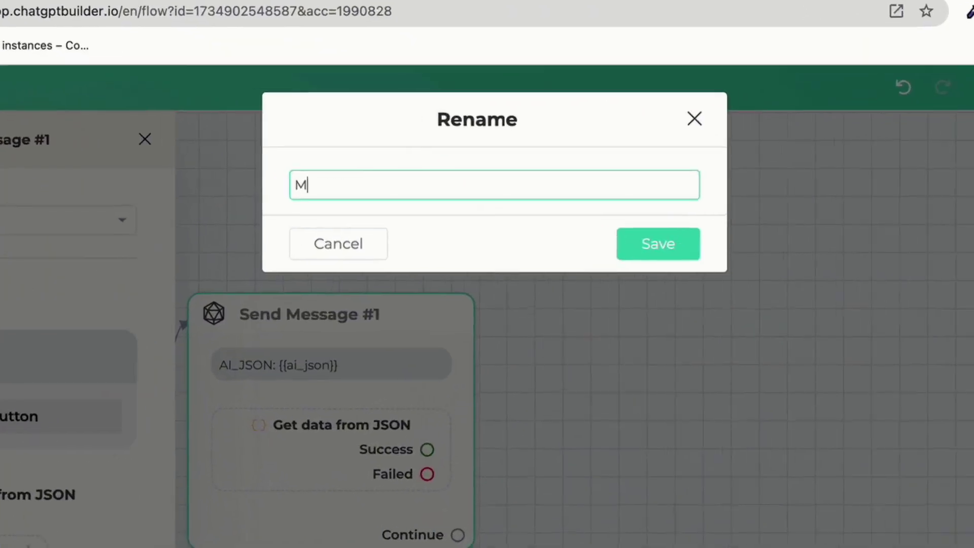
type("UFs")
key("Return")
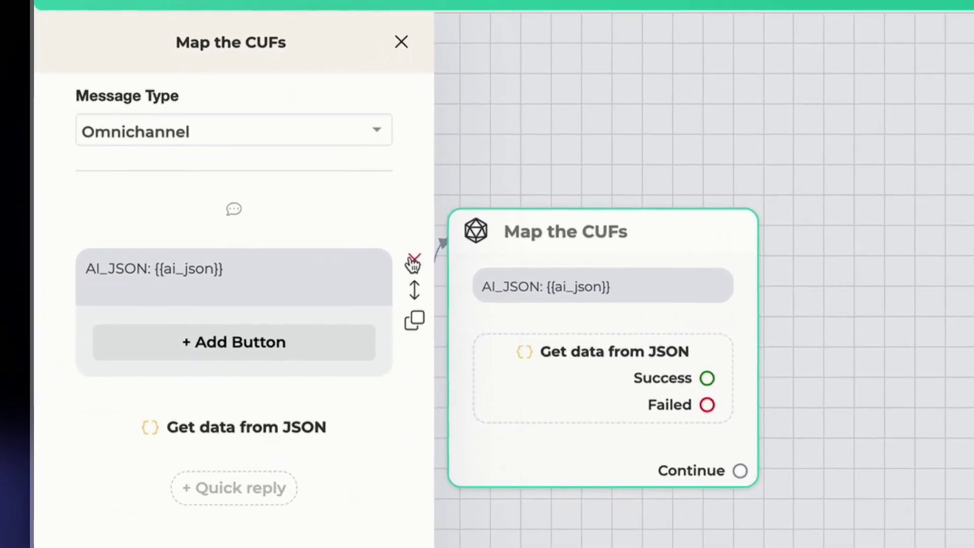
left_click(414, 262)
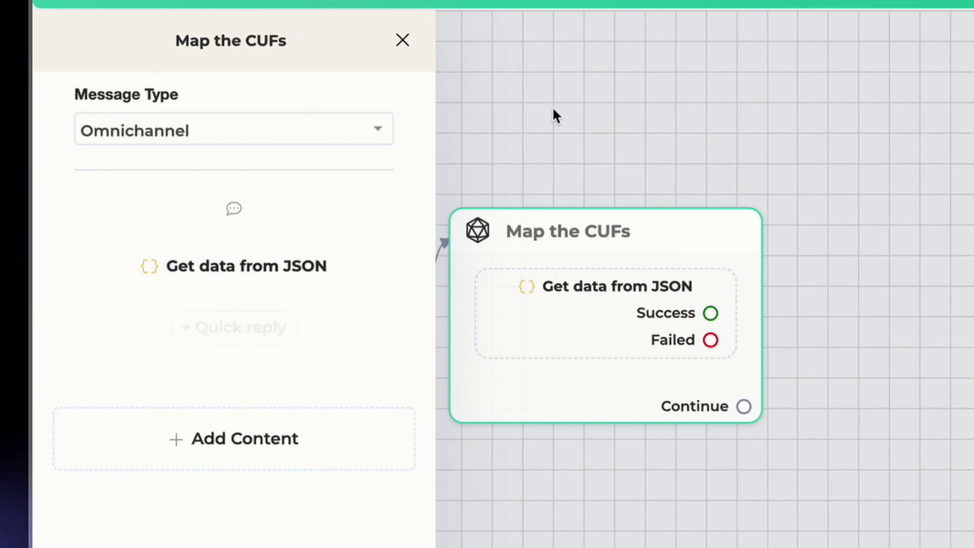
left_click(233, 250)
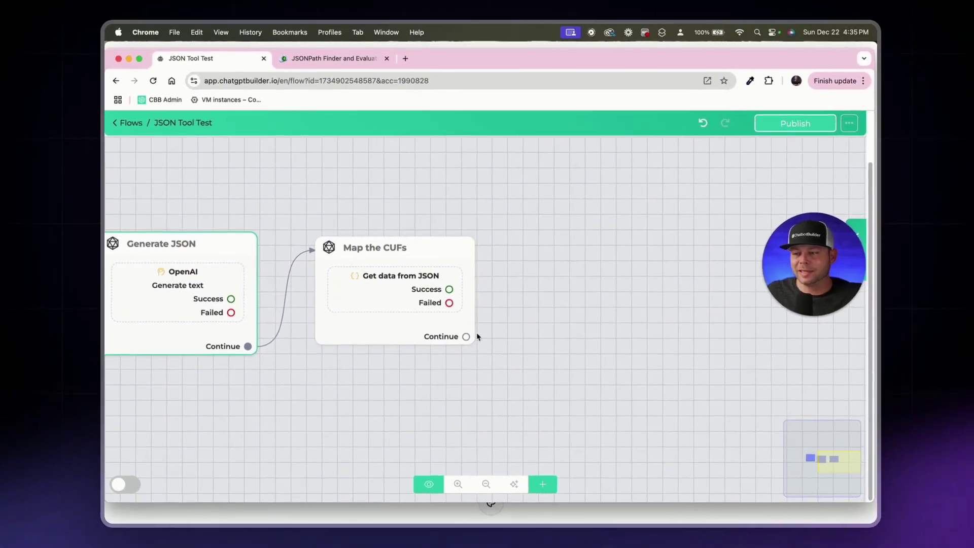
Step: Connect a new message step after Map the CUFs and name it 'Confirm Data is Stored'
left_click_drag(746, 405, 790, 404)
left_click_drag(485, 335, 520, 266)
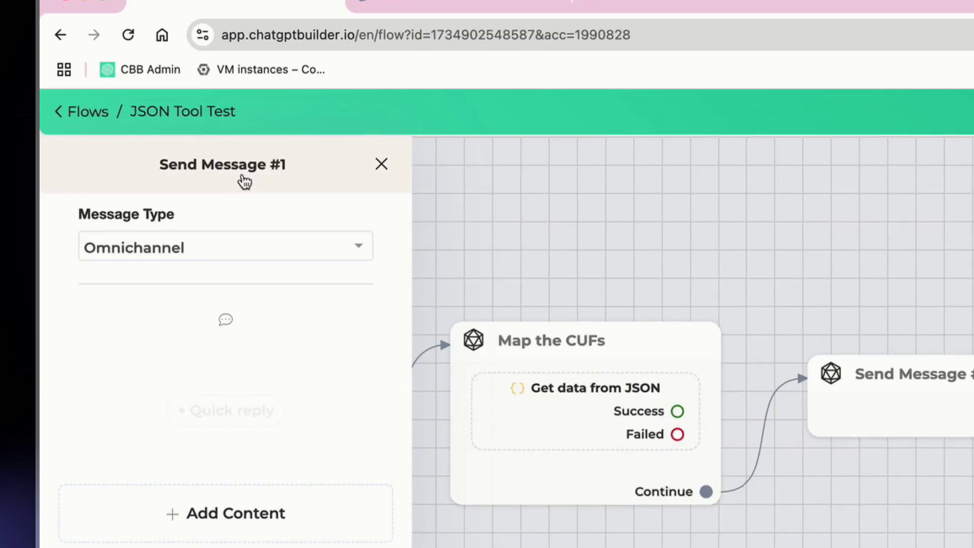
left_click(224, 156)
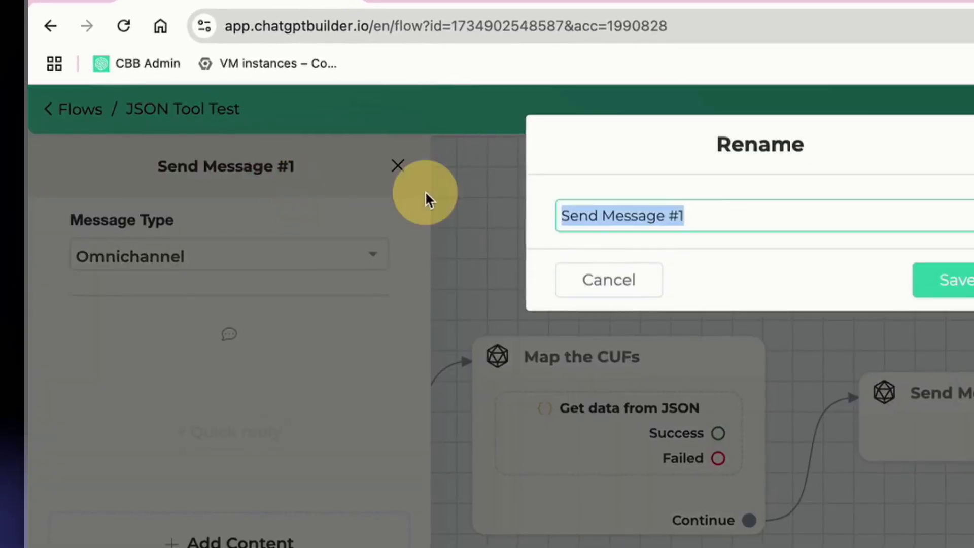
type("Confirm Data is Stored")
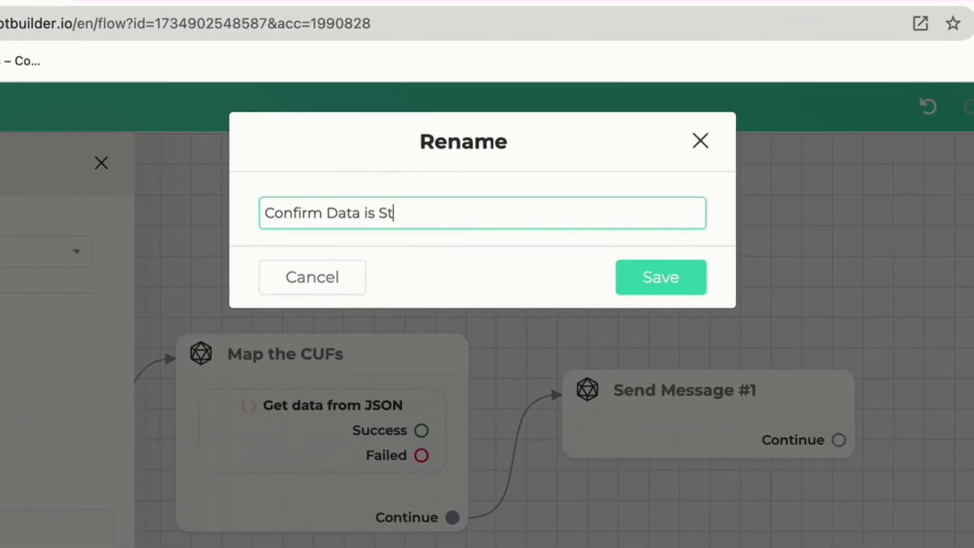
left_click(613, 217)
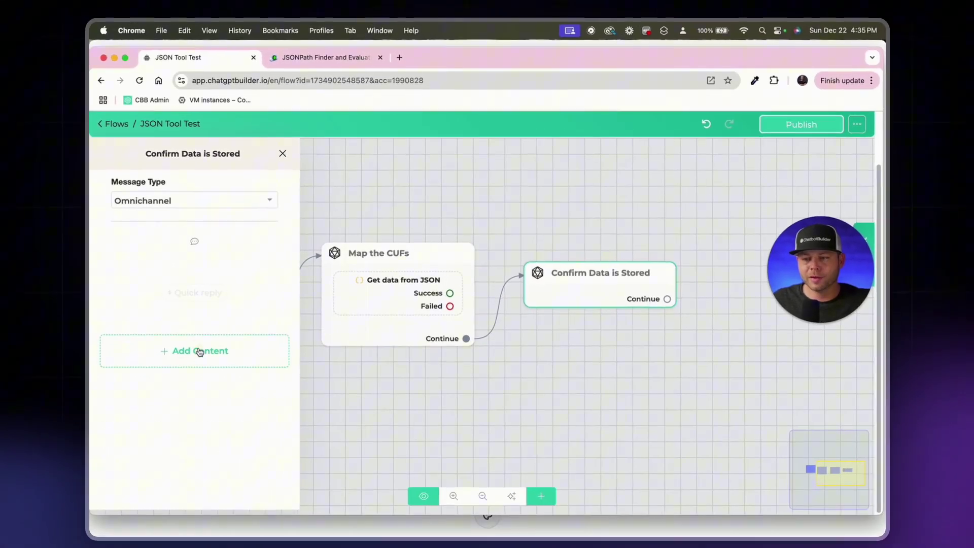
Step: Add a text message: Full Name: {{full_name}}, Email: {{email}}, Phone: {{phone}}
left_click(56, 457)
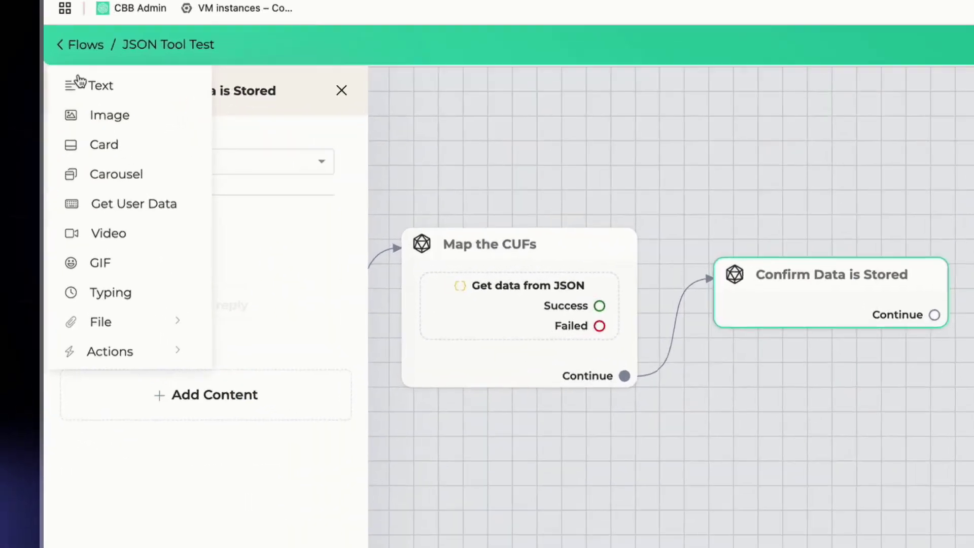
left_click(103, 49)
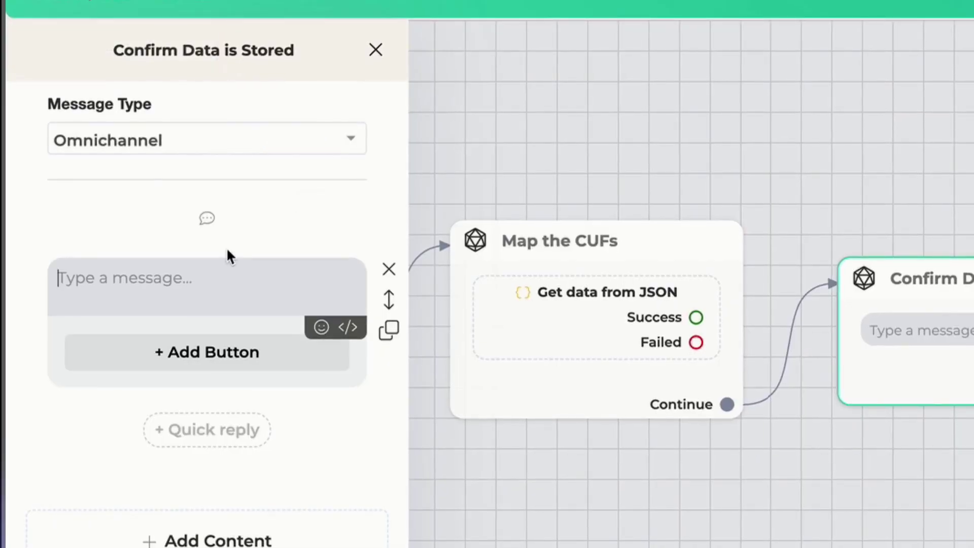
type("Full Name: E")
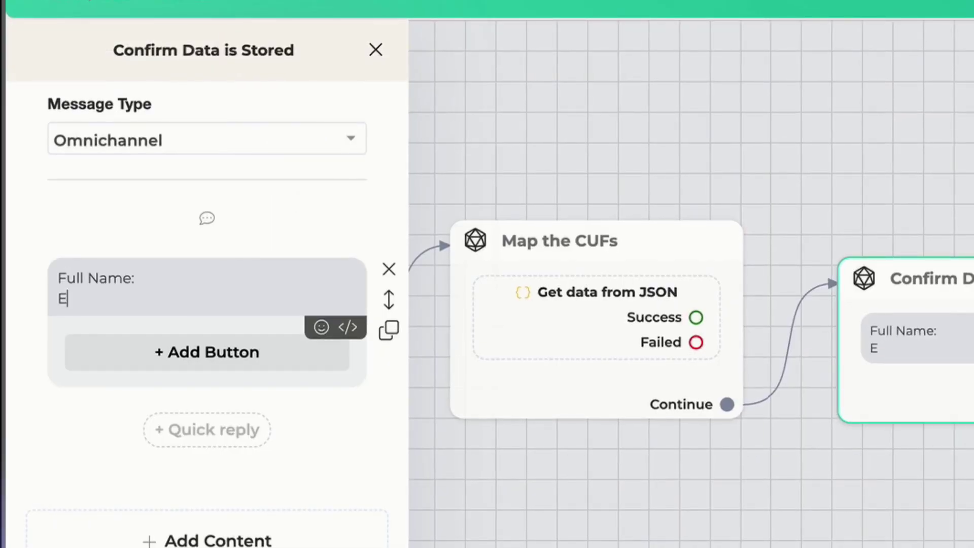
type("mail:")
key("Return")
type("Phone:")
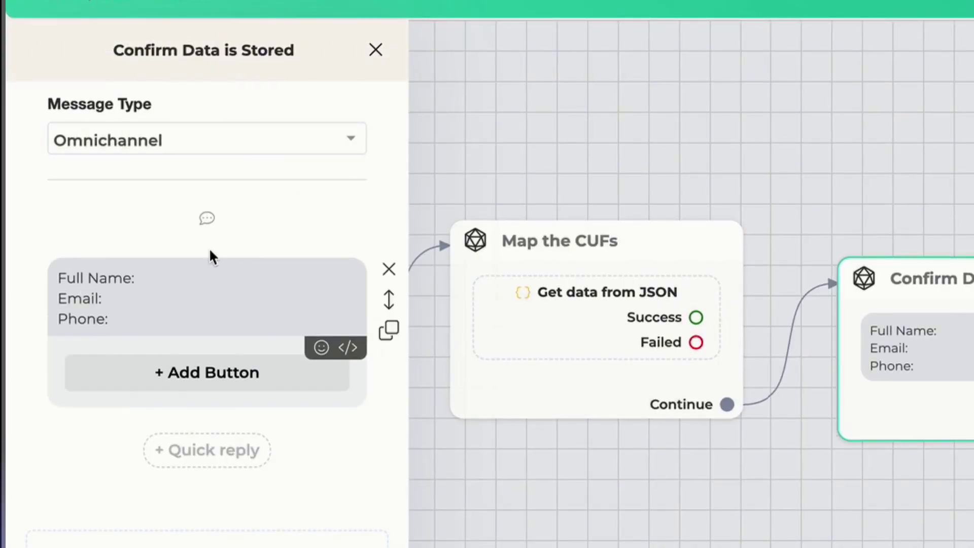
left_click(219, 274)
type("{fu")
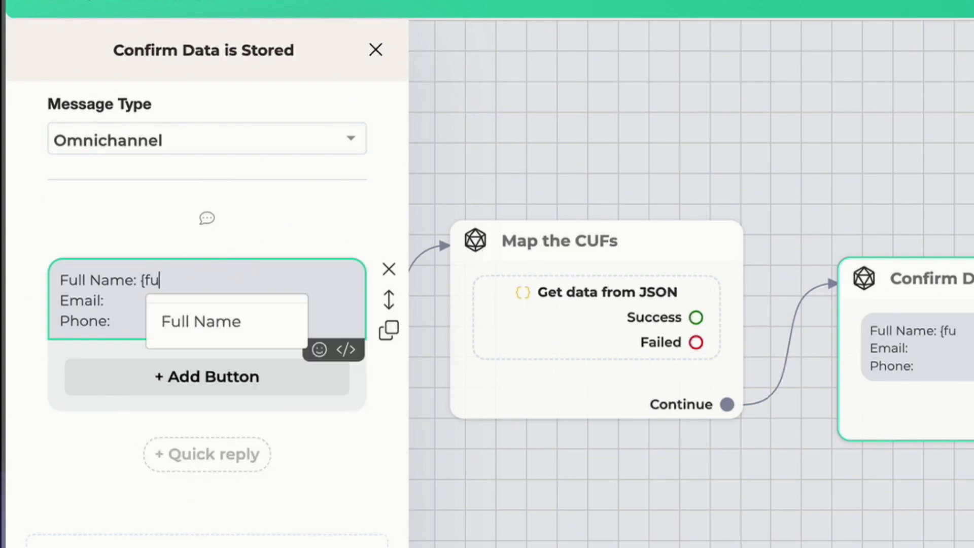
left_click(225, 346)
type("{em")
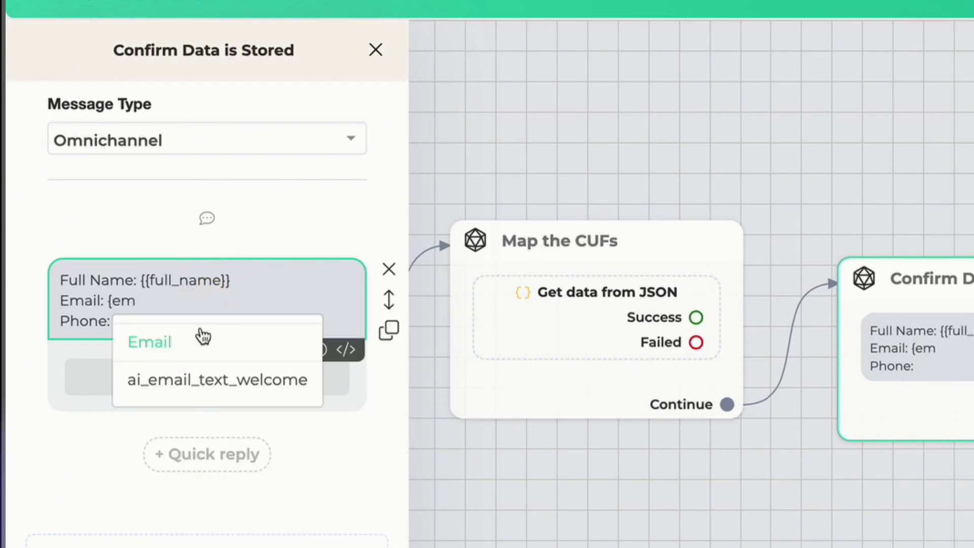
left_click(203, 335)
key("Down")
type("{p")
key("Return")
left_click(842, 91)
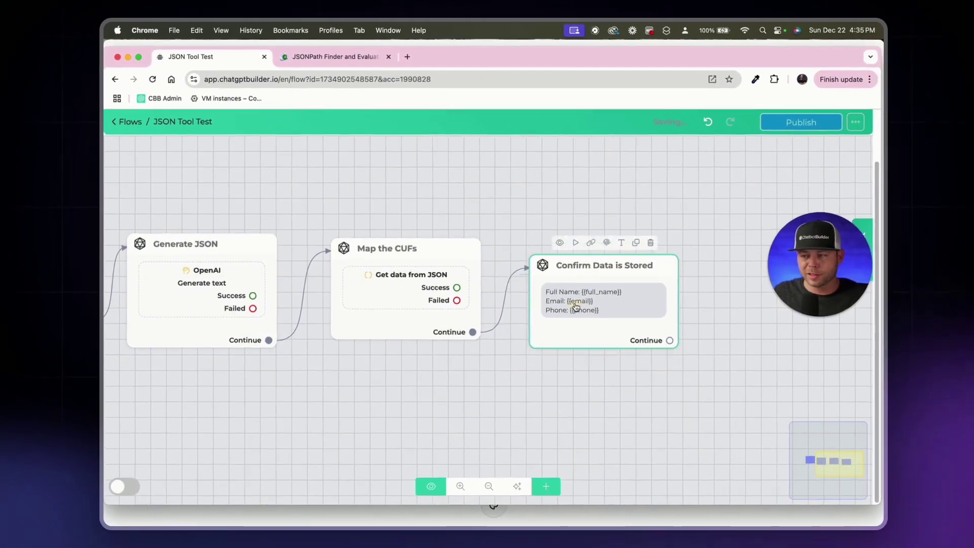
Step: Auto-organize the flow steps, review each one, and save the flow
left_click(510, 481)
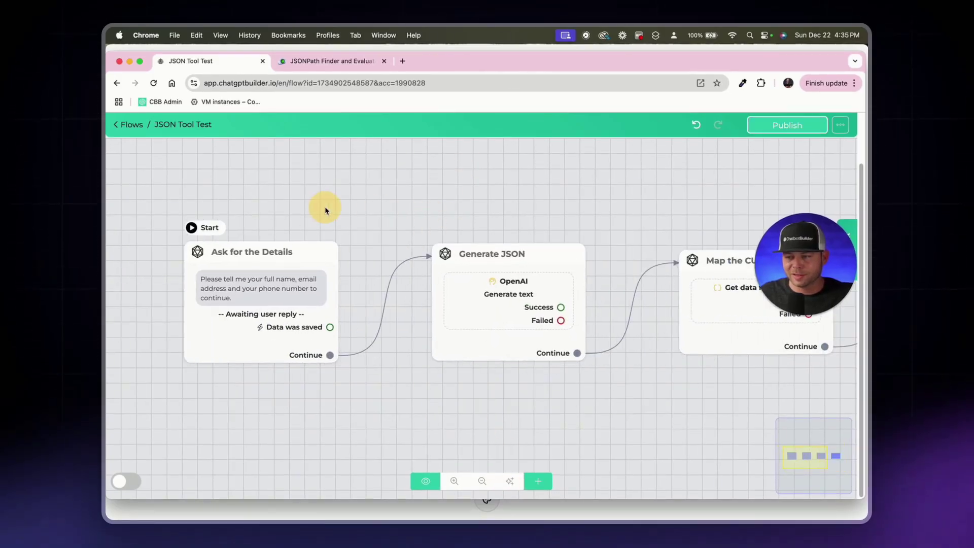
left_click(460, 256)
scroll(407, 285, "right", 5)
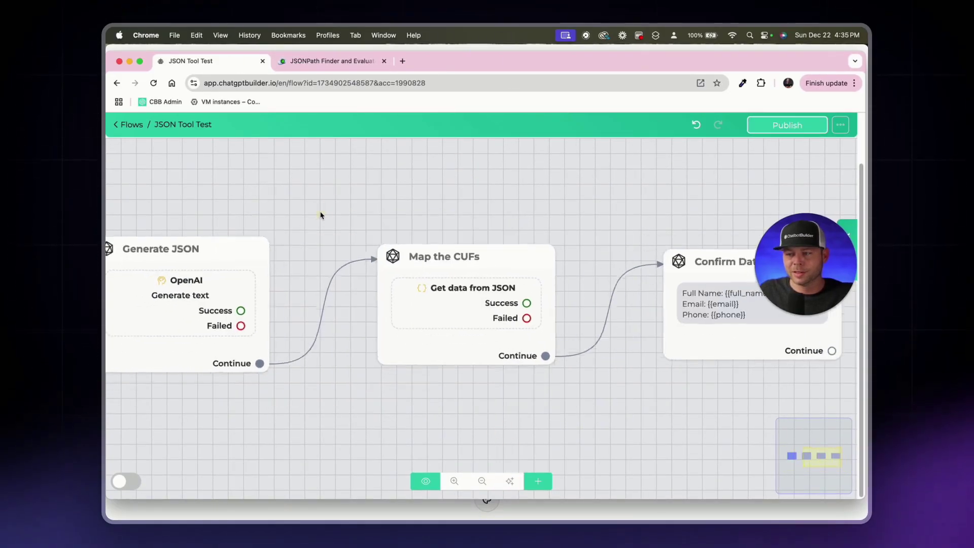
left_click(462, 304)
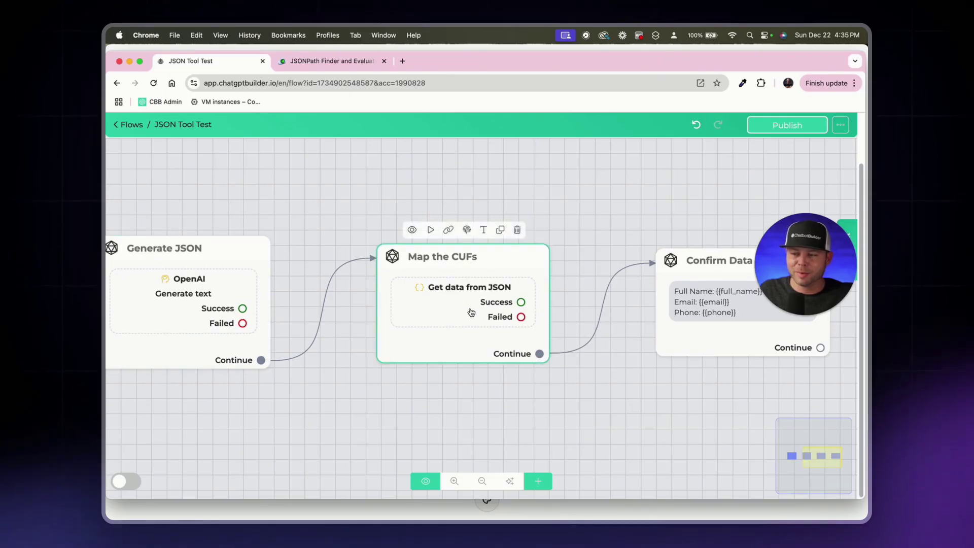
left_click_drag(605, 232, 495, 235)
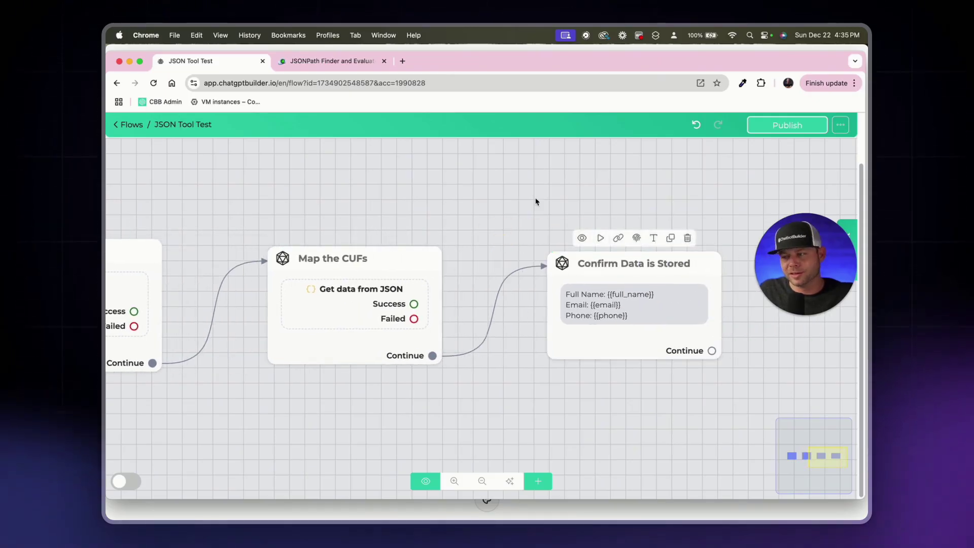
left_click(587, 284)
scroll(584, 284, "down", 3)
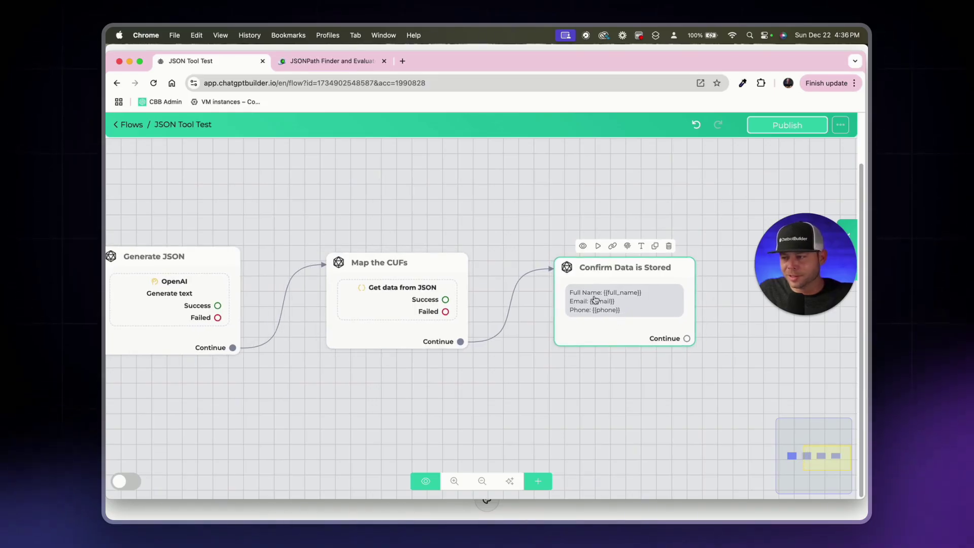
left_click(542, 236)
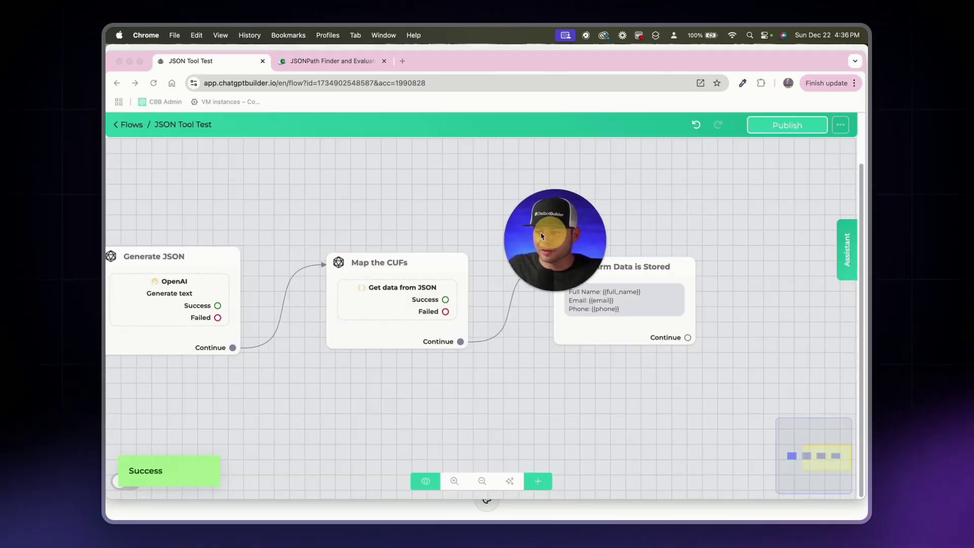
Step: Restart the preview chat and send the pasted contact details plus 'did you need anything else?'
left_click(849, 239)
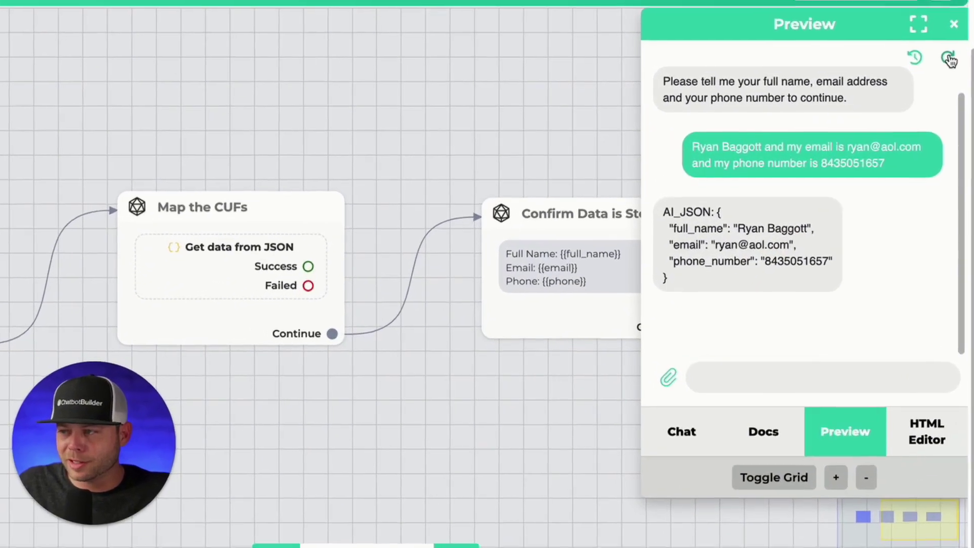
left_click(949, 58)
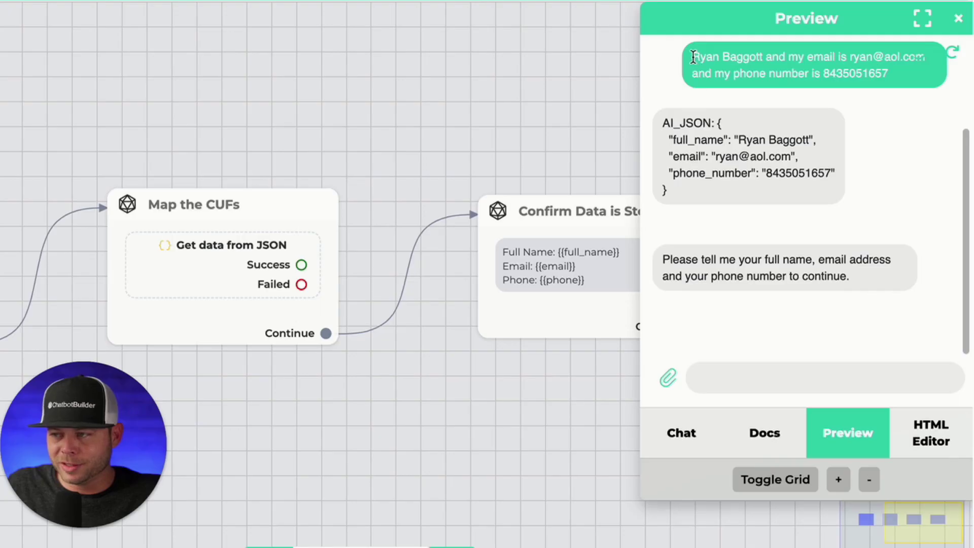
key("ctrl+c")
left_click(878, 387)
key("ctrl+v")
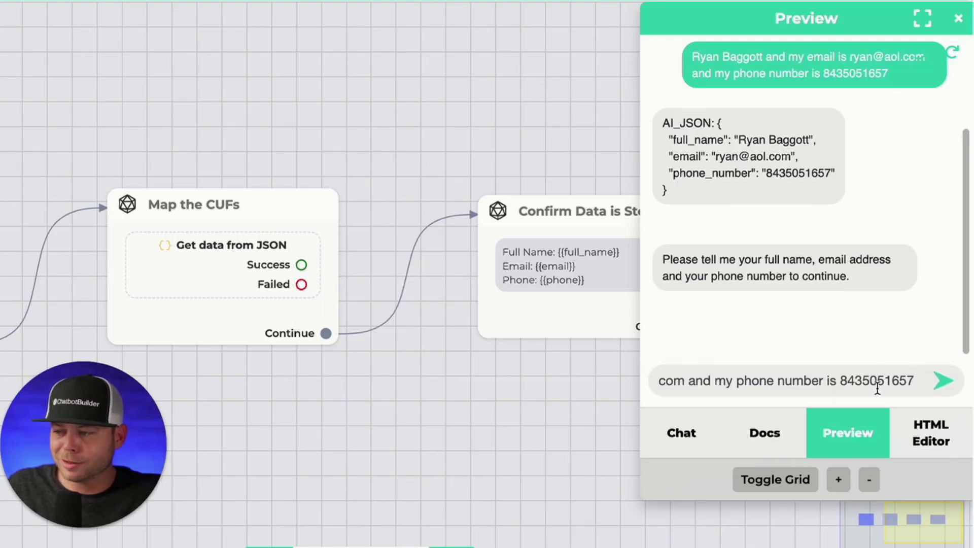
type("d")
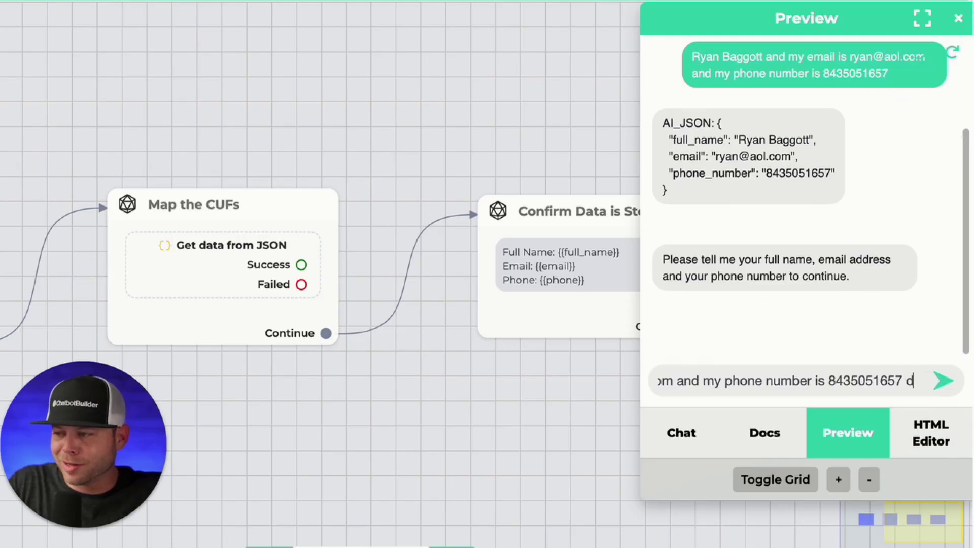
type("id you need anything else?")
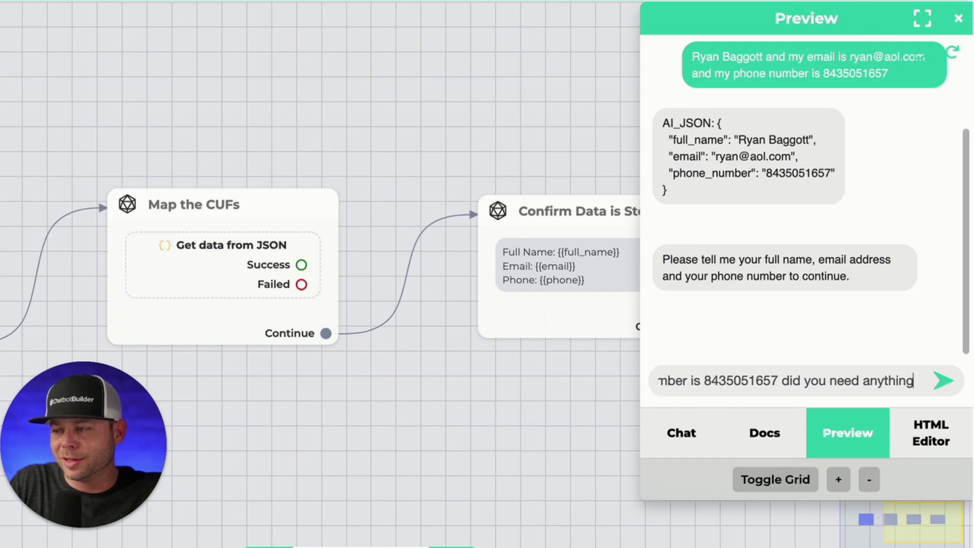
key("Return")
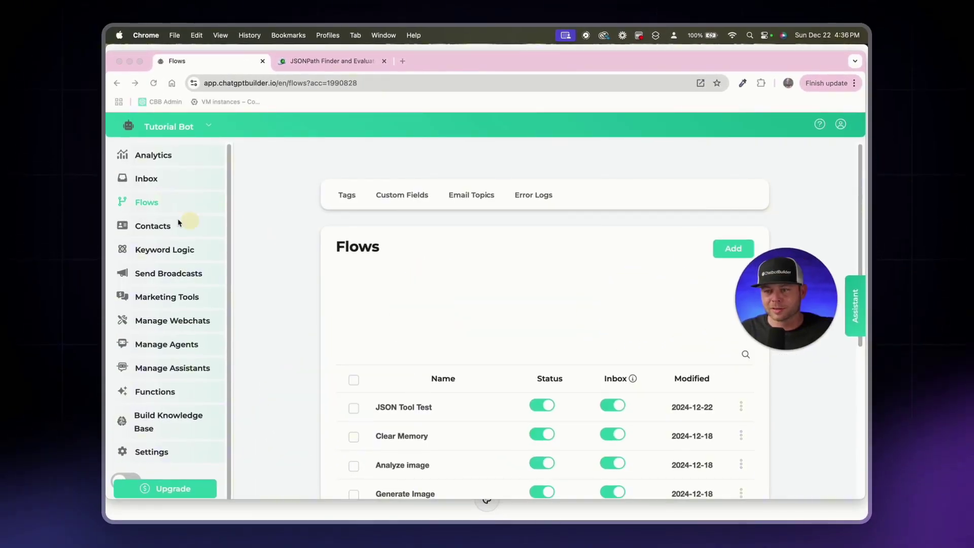
Step: Open the Inbox and the test contact's full information page
left_click(146, 178)
left_click_drag(769, 256, 202, 238)
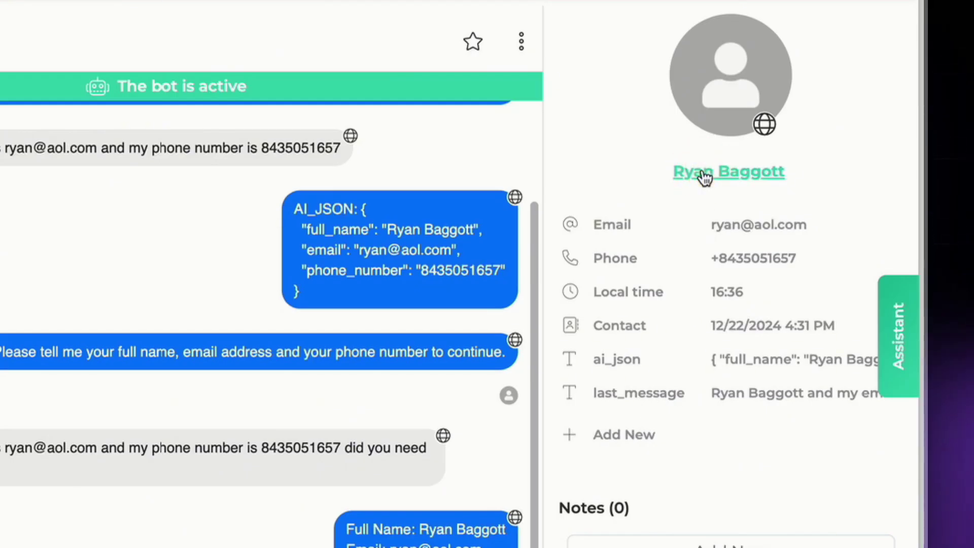
left_click(704, 175)
left_click(732, 248)
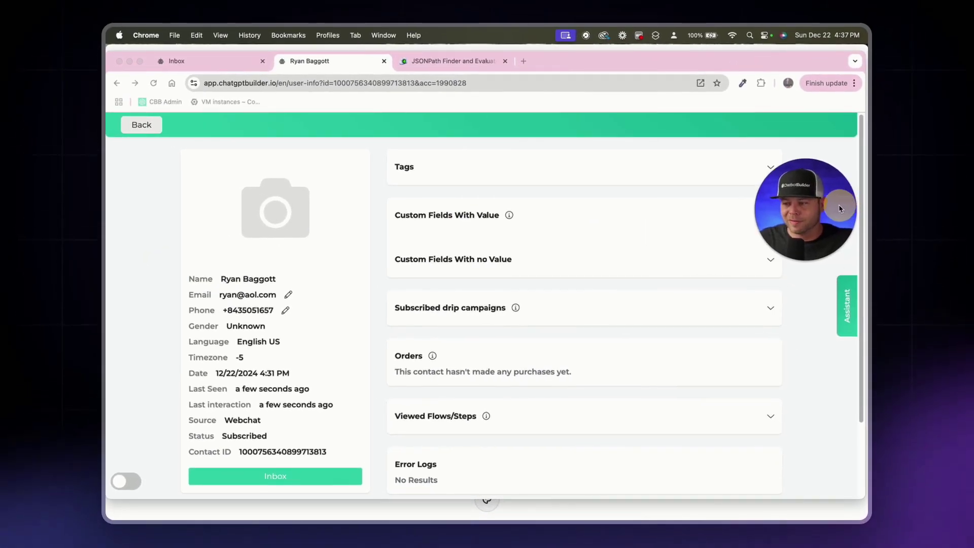
Step: Review the contact's viewed flows and stored custom field values, then return to the conversation
left_click(775, 416)
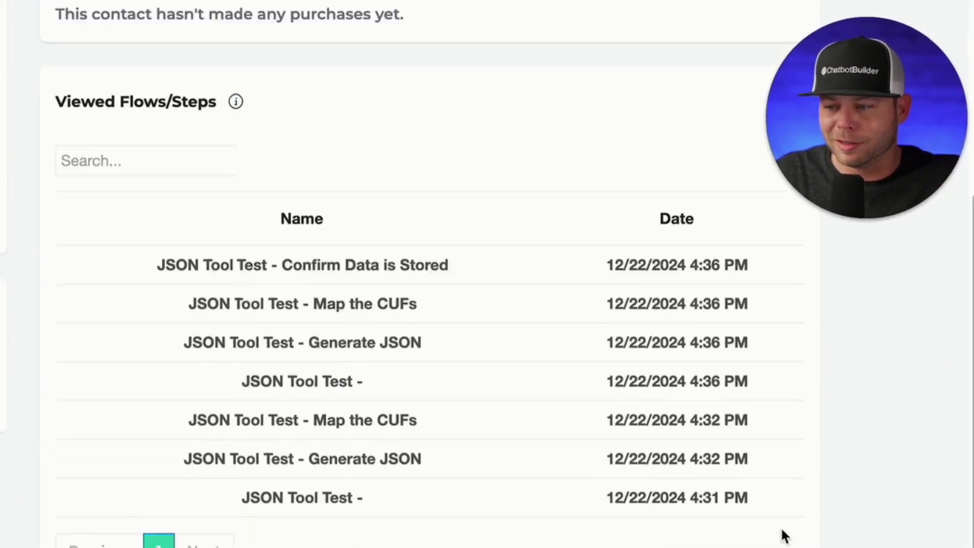
scroll(305, 332, "up", 5)
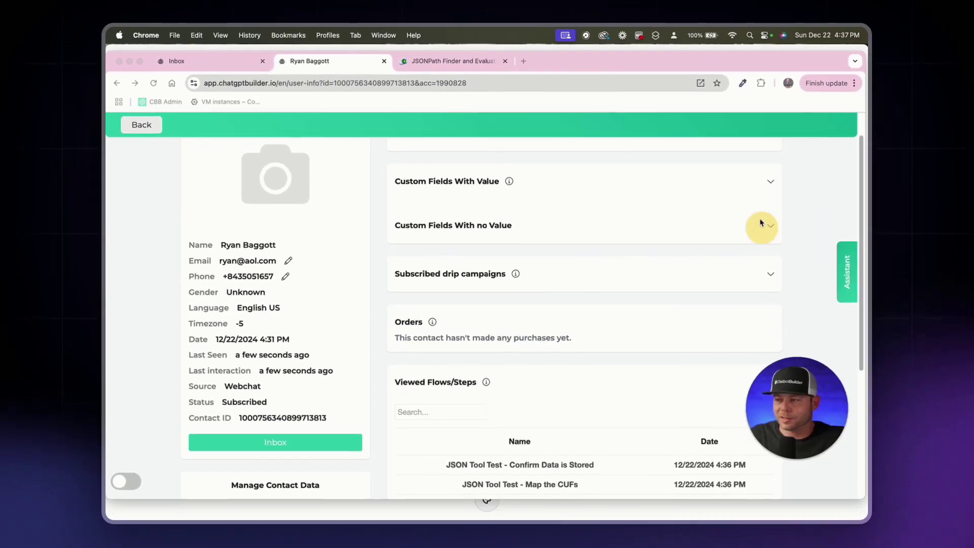
left_click(771, 198)
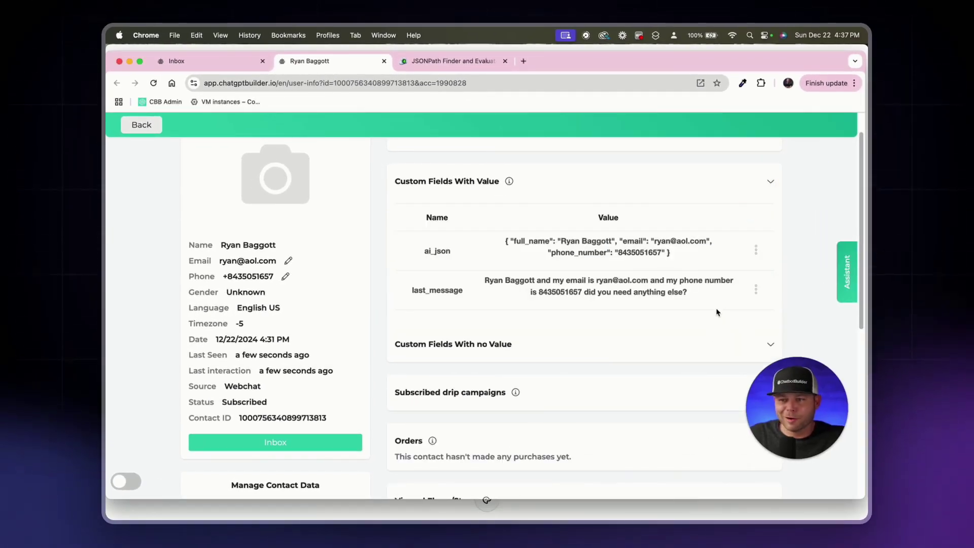
left_click(771, 184)
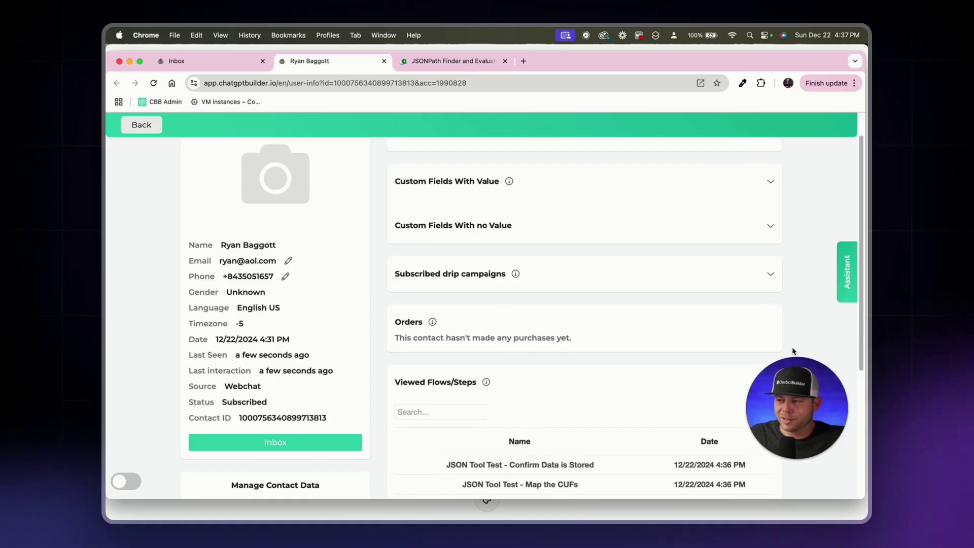
left_click(142, 126)
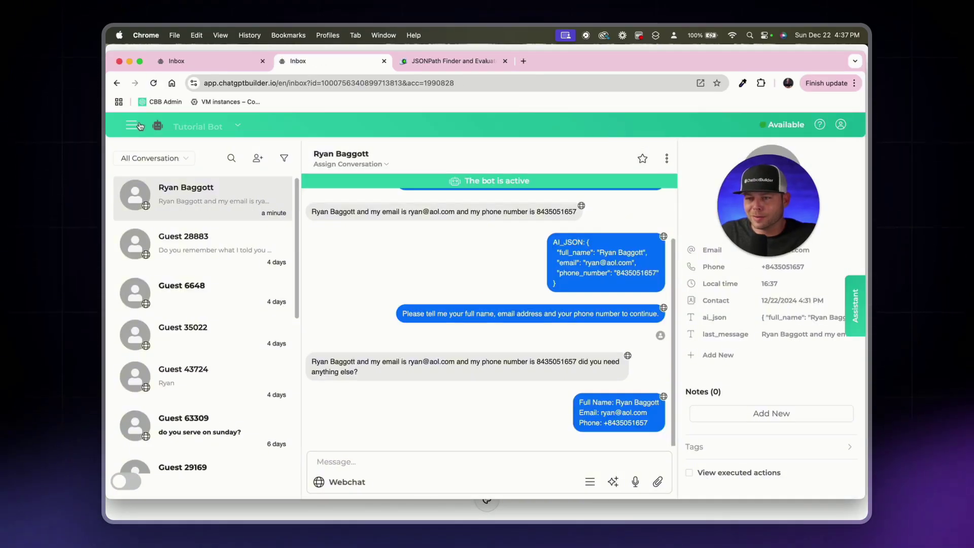
Step: Open JSON Tool Test and edit the Ask for the Details prompt to request desired income
left_click(141, 126)
left_click(155, 173)
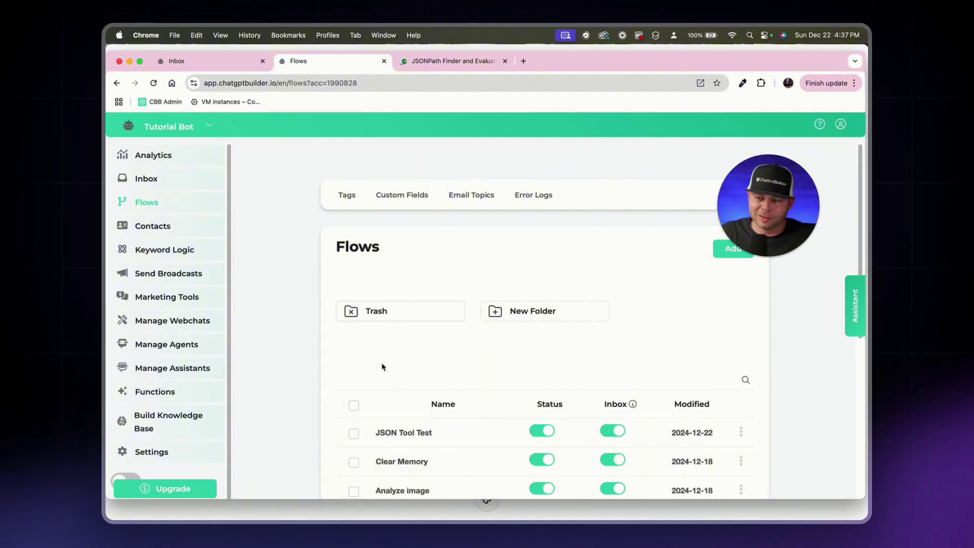
scroll(406, 386, "down", 2)
left_click(398, 372)
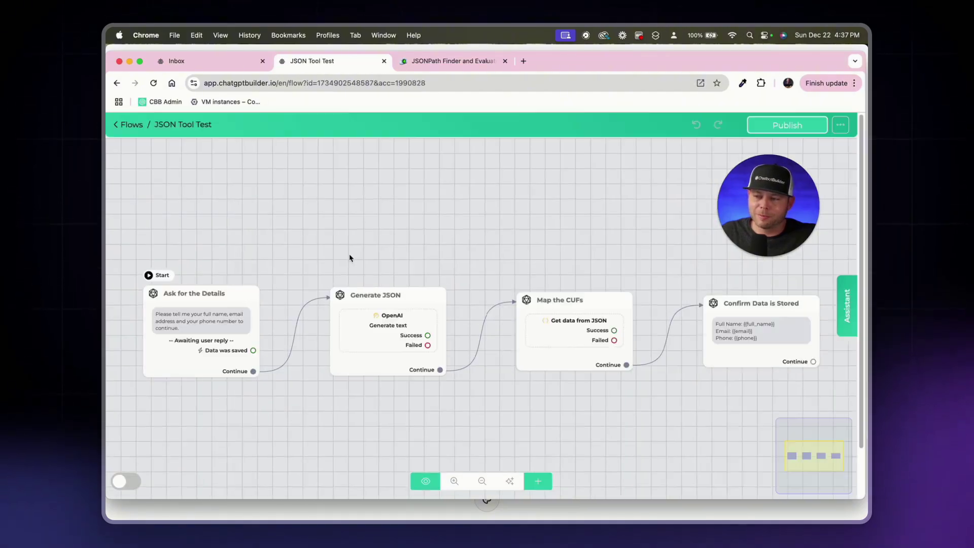
left_click(195, 288)
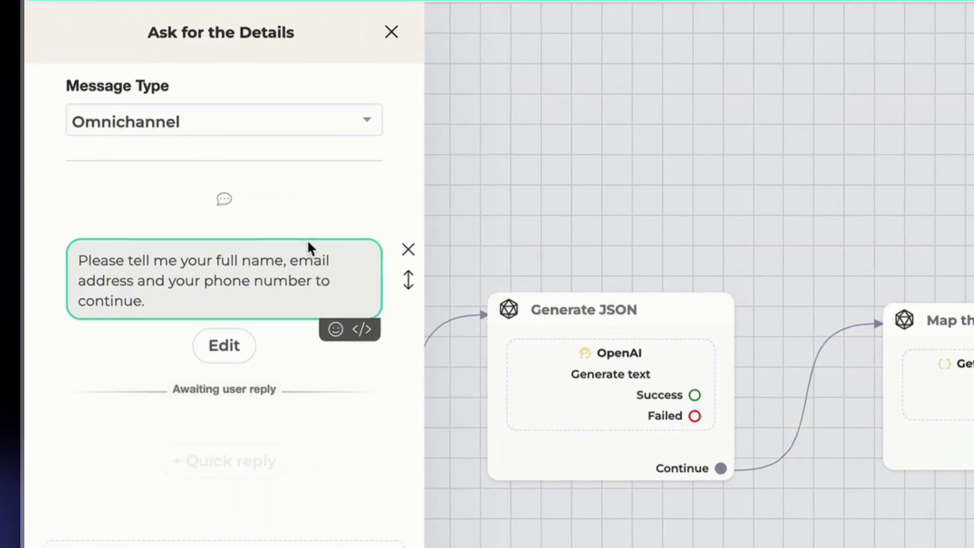
double_click(148, 279)
key("BackSpace")
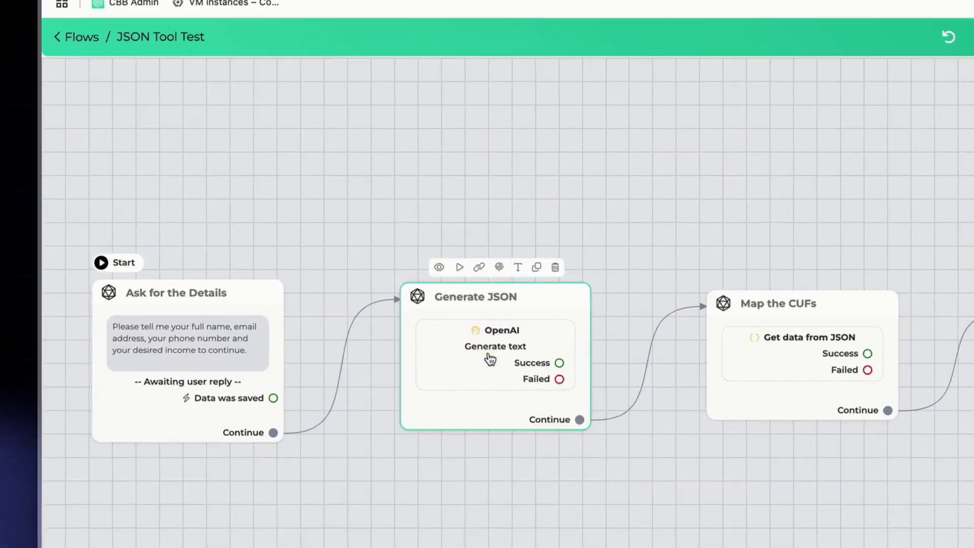
Step: Append ', and desired income:' to Generate JSON's OpenAI User Message
left_click(399, 334)
left_click(255, 257)
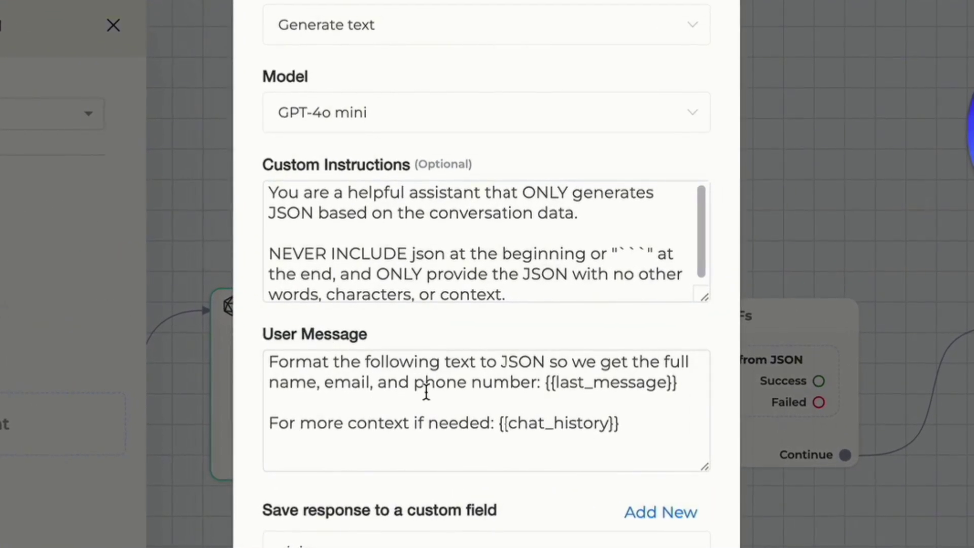
left_click(412, 385)
key("BackSpace")
key("BackSpace")
key("BackSpace")
key("BackSpace")
left_click(509, 382)
key("BackSpace")
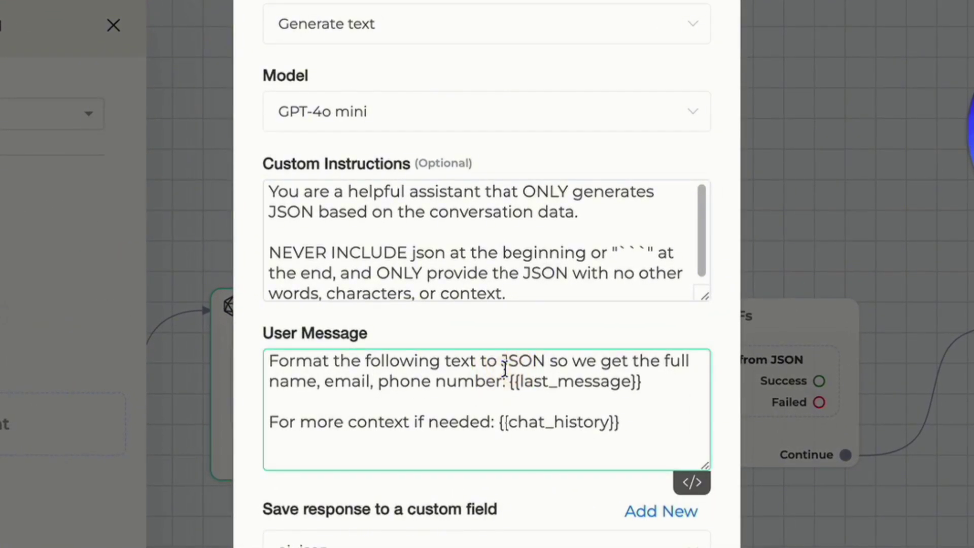
type(", and desired i")
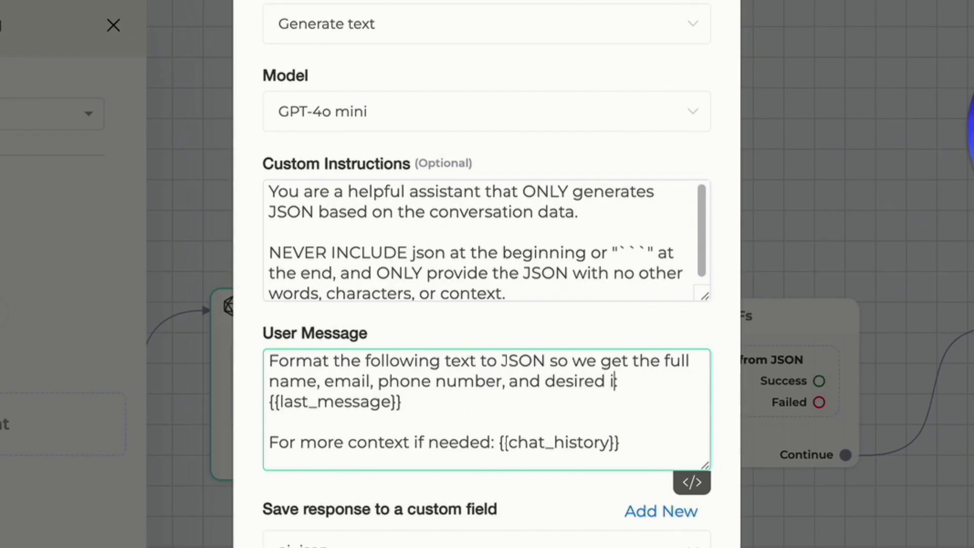
type("ncome:")
scroll(527, 441, "down", 1)
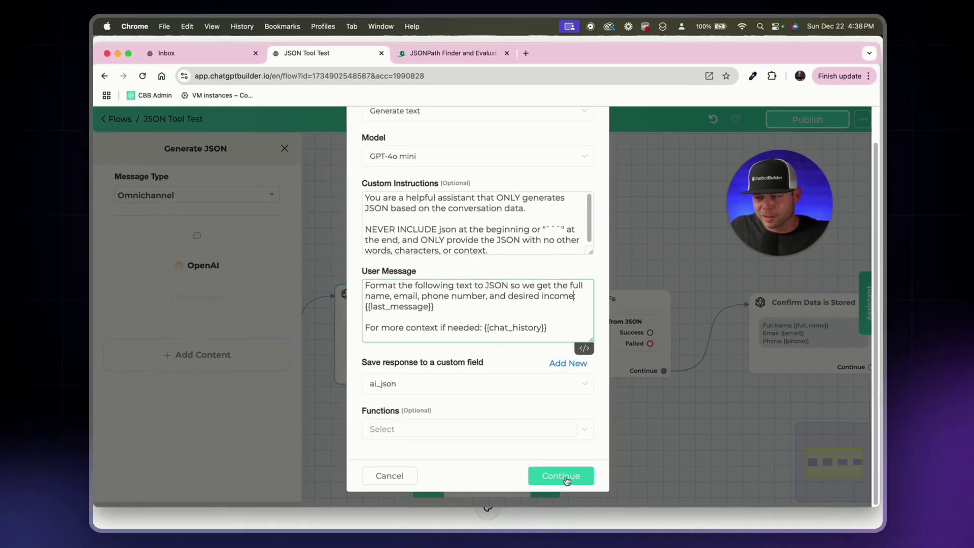
Step: Save the OpenAI settings and add a 'JSON: {{ai_json}}' text message to Generate JSON
left_click(654, 547)
left_click(174, 362)
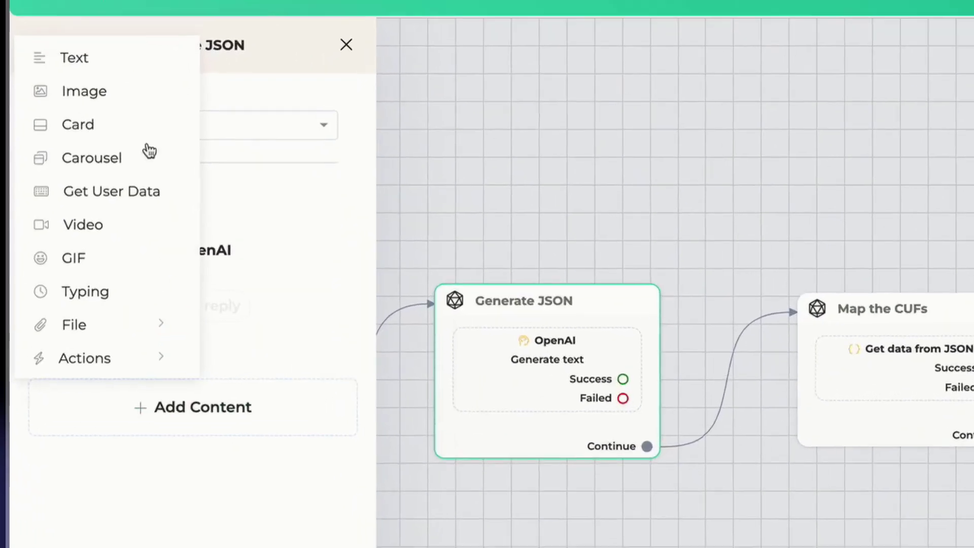
left_click(144, 160)
left_click(198, 307)
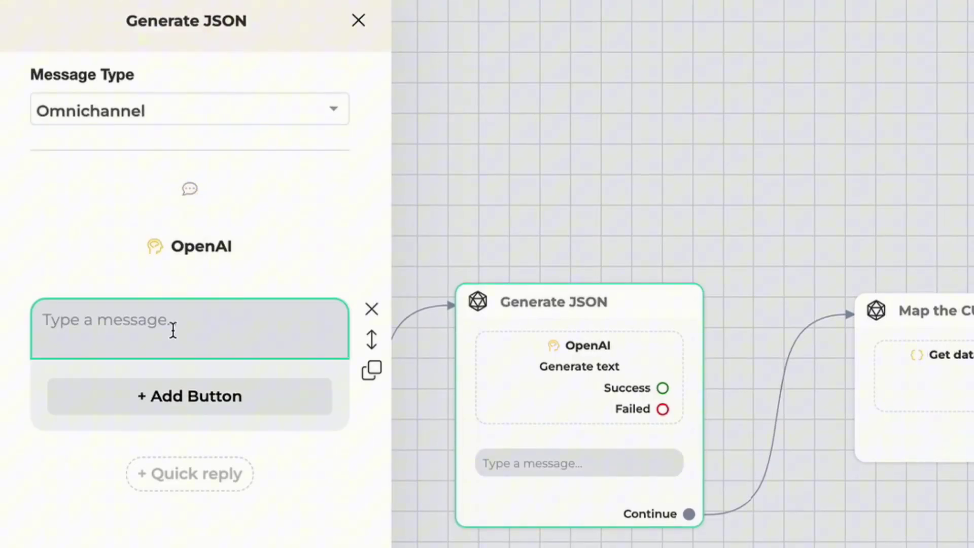
left_click(174, 330)
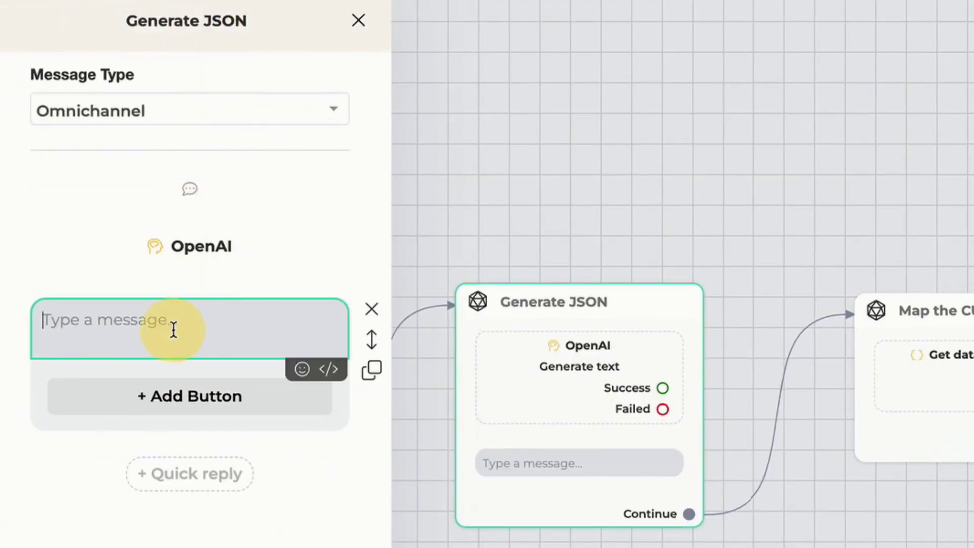
type("JSON: {")
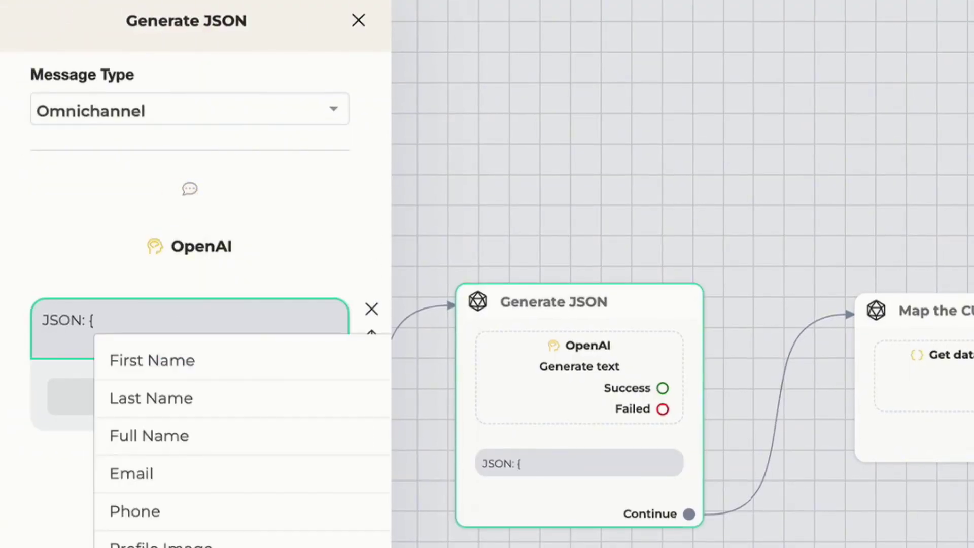
type("ai")
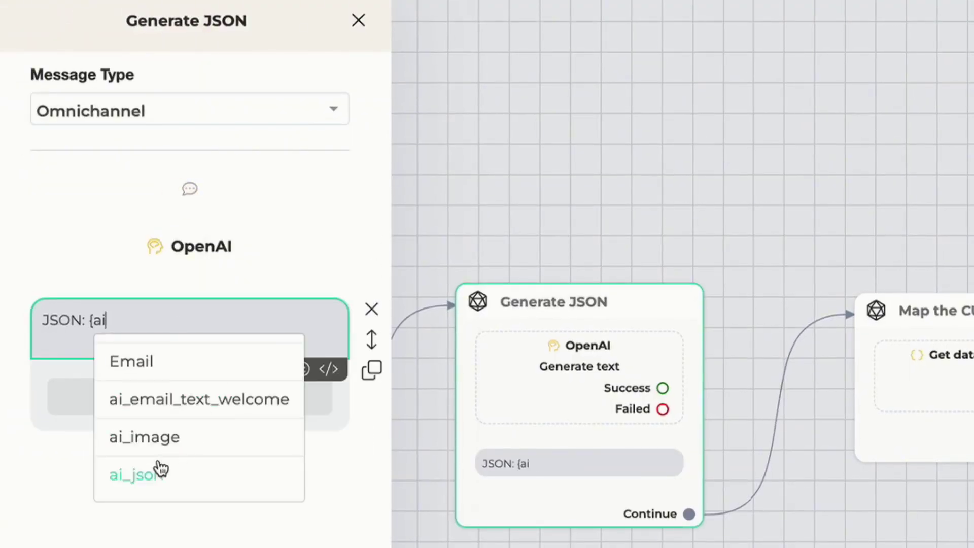
left_click(161, 469)
left_click(190, 246)
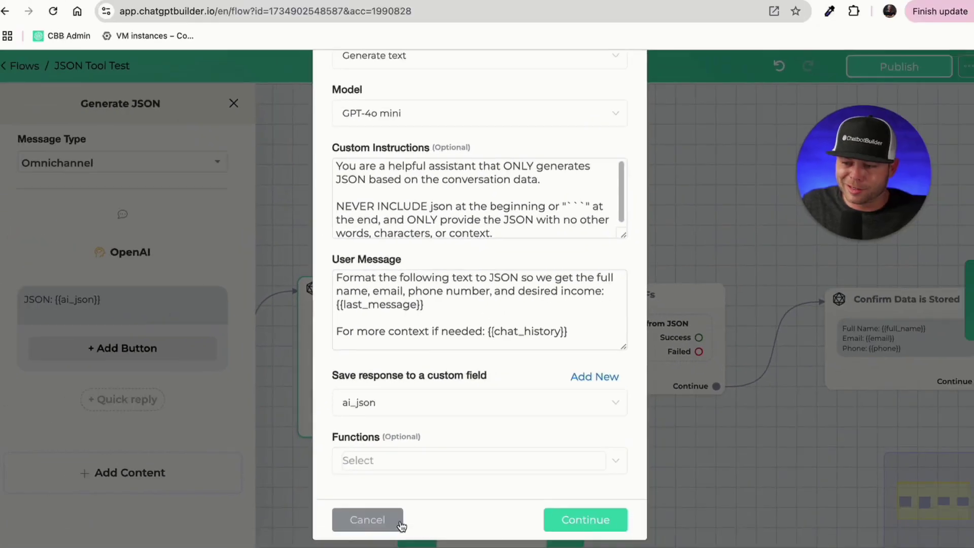
left_click(646, 547)
left_click(576, 402)
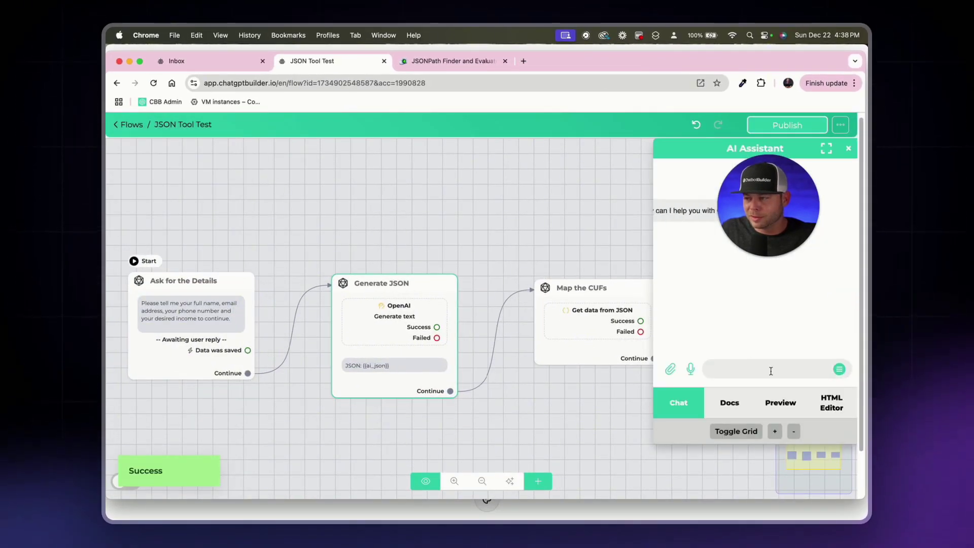
Step: Send a preview reply with contact details and 'and I want to make $10M', checking desired_income
left_click(780, 403)
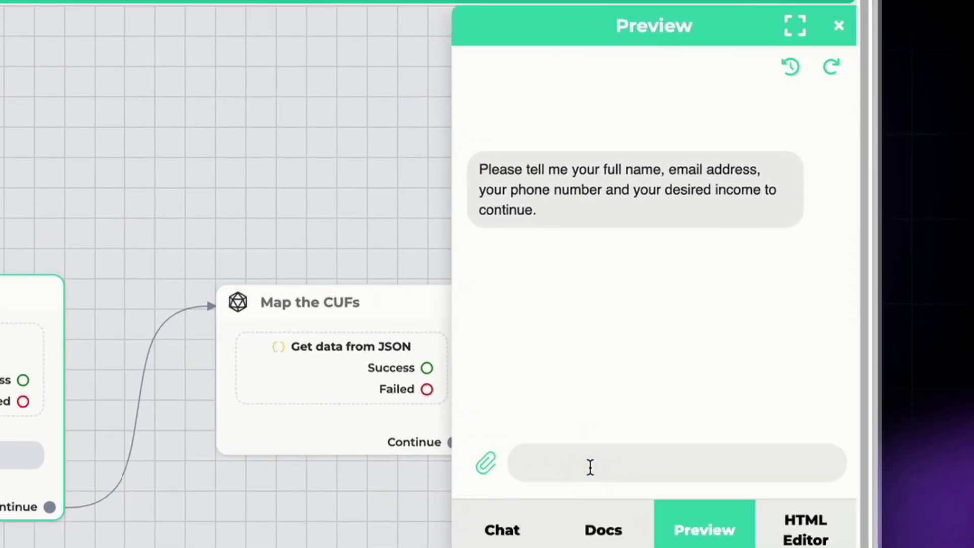
key("super+v")
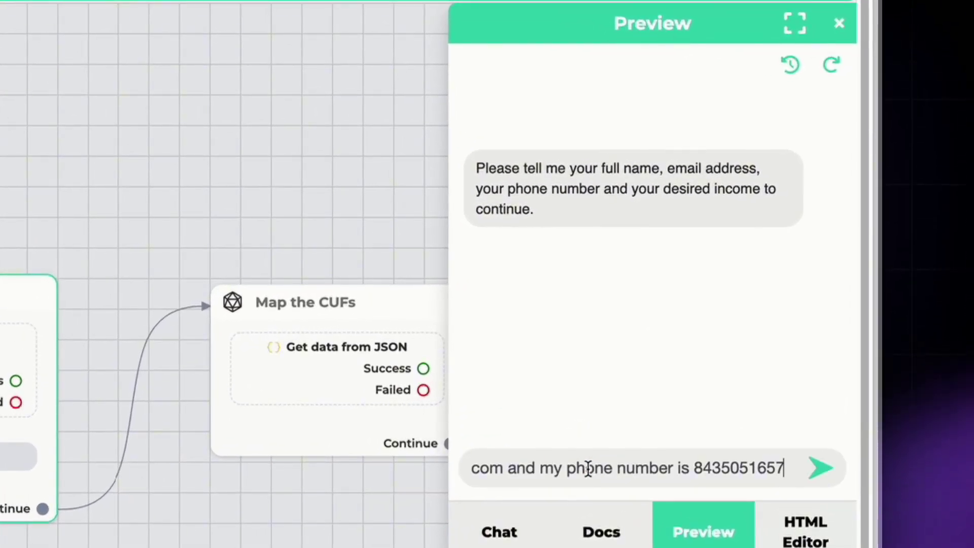
type("and I want")
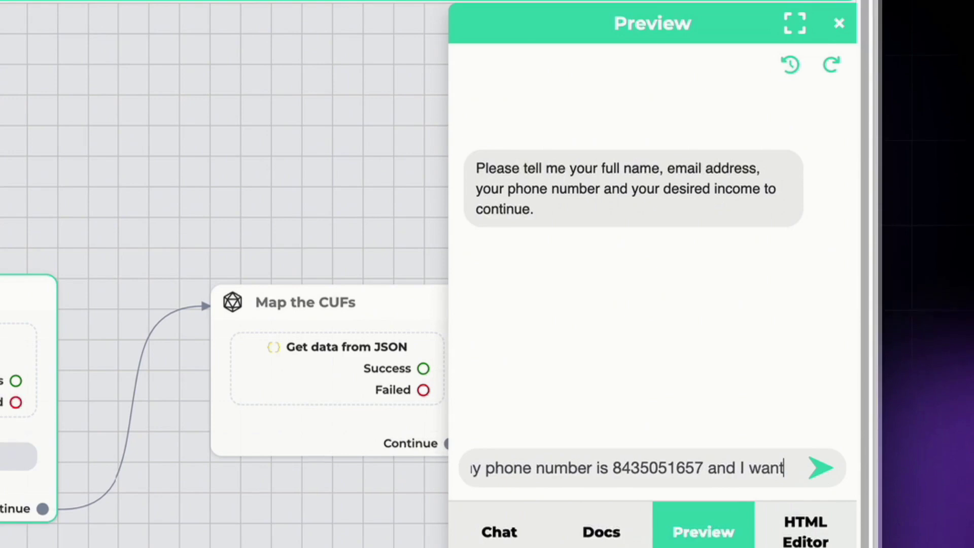
type(" to make ")
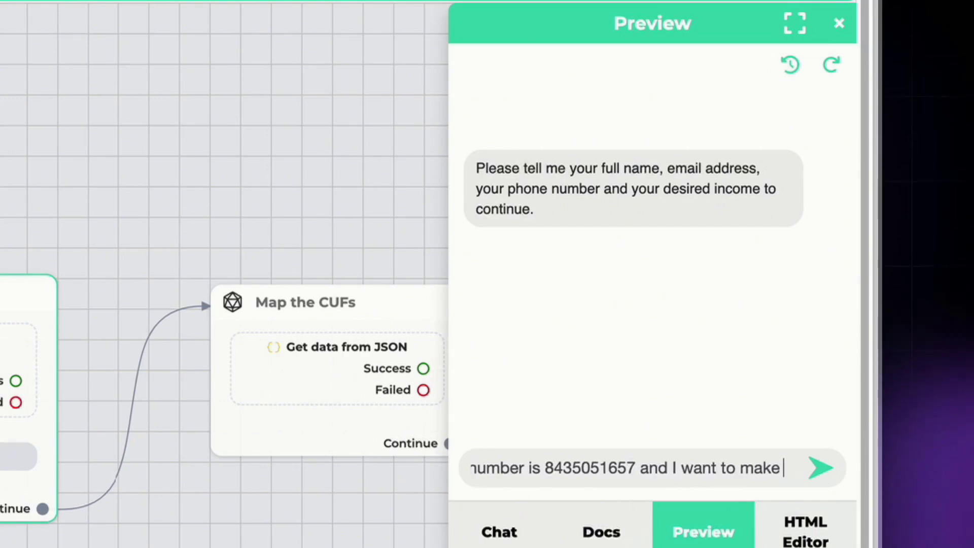
type("$10M")
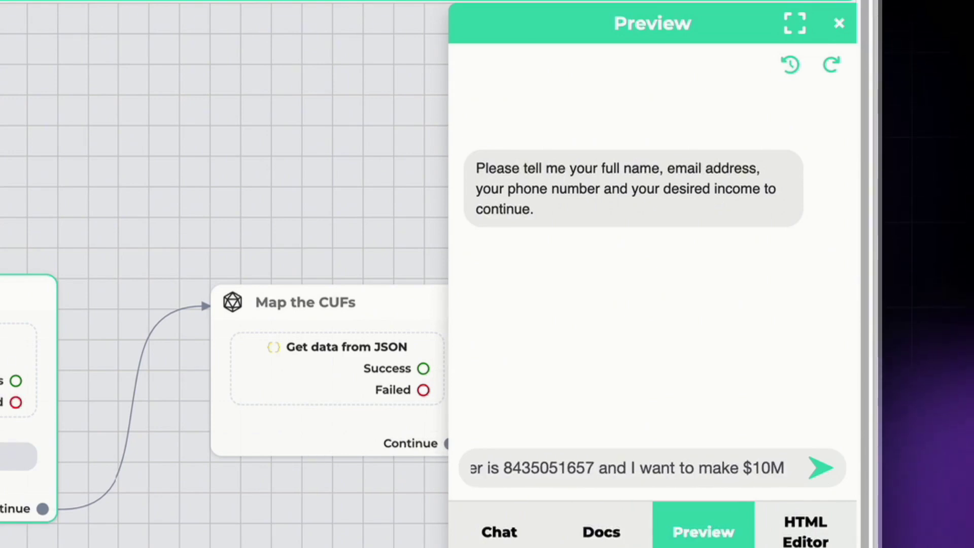
key("Return")
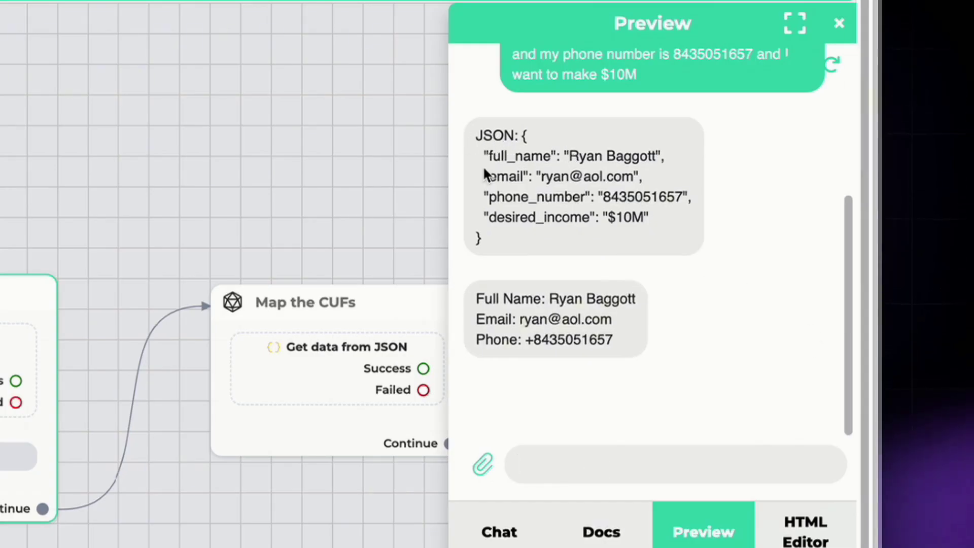
left_click(617, 223)
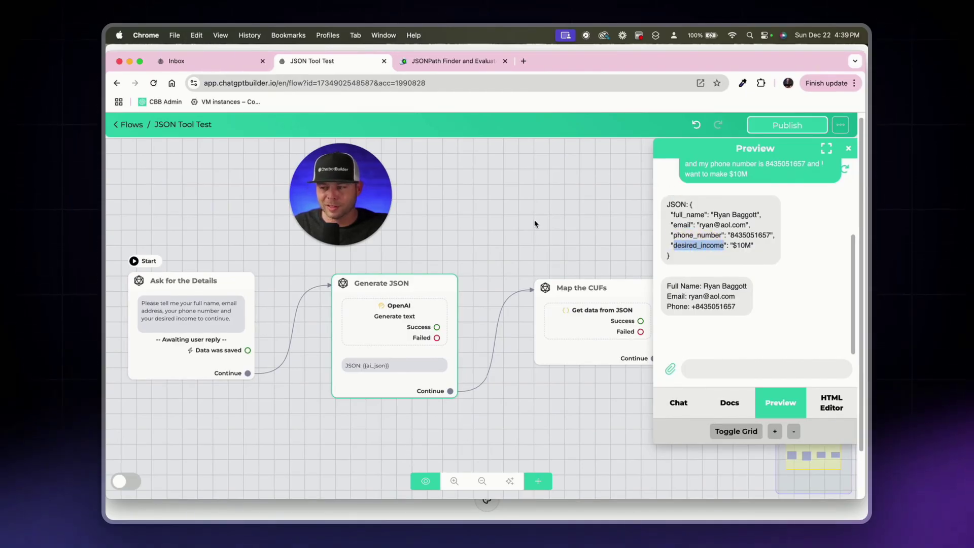
left_click(561, 223)
Step: Create a new Text custom field named desired_income from the Map the CUFs step
left_click(851, 150)
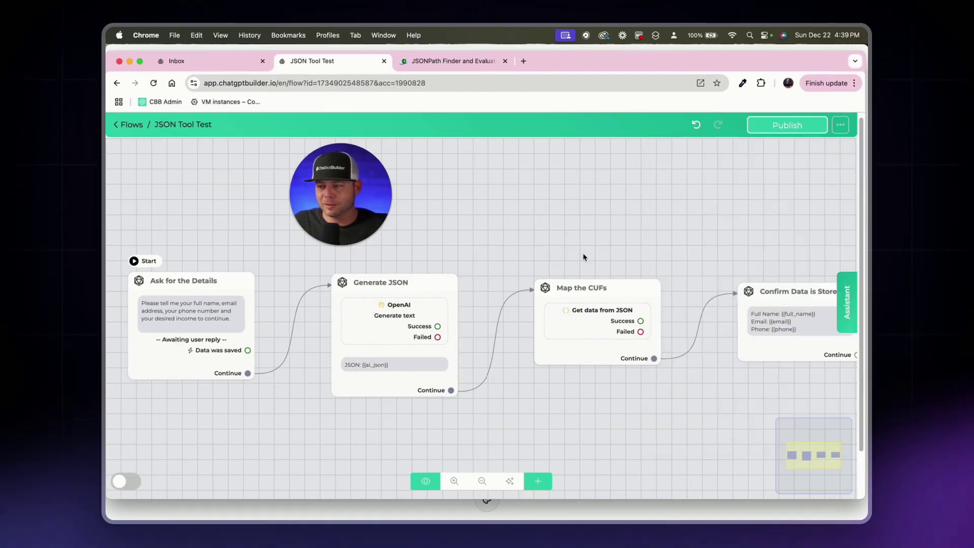
left_click(599, 294)
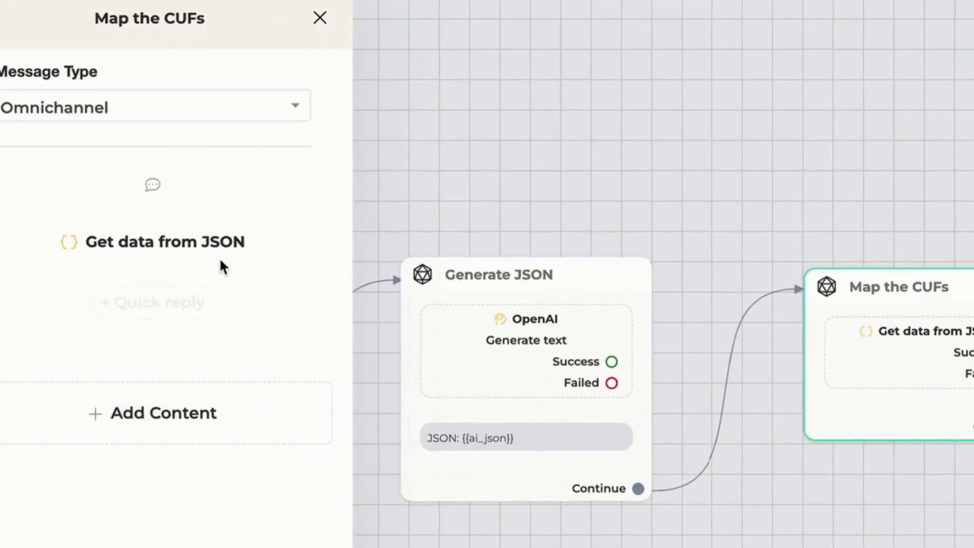
left_click(228, 245)
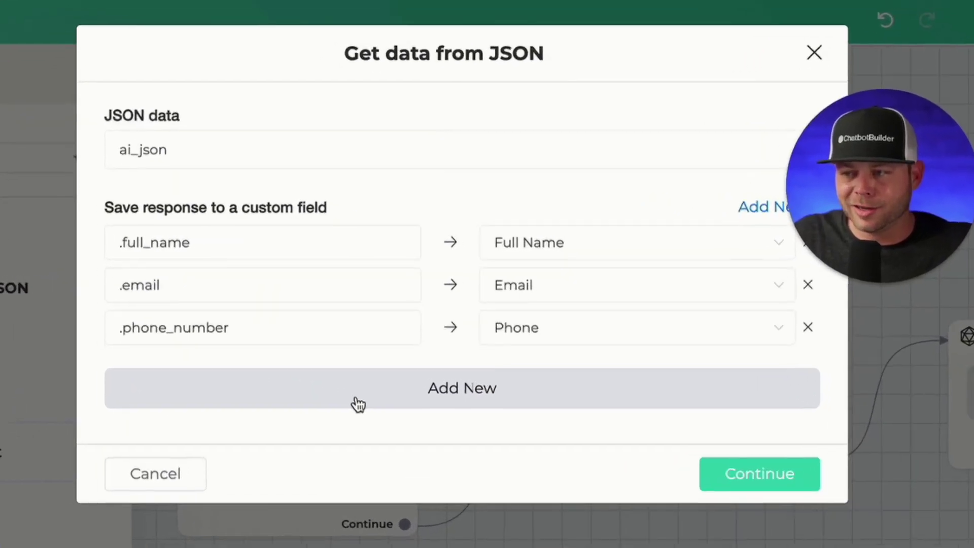
left_click(652, 220)
left_click(456, 144)
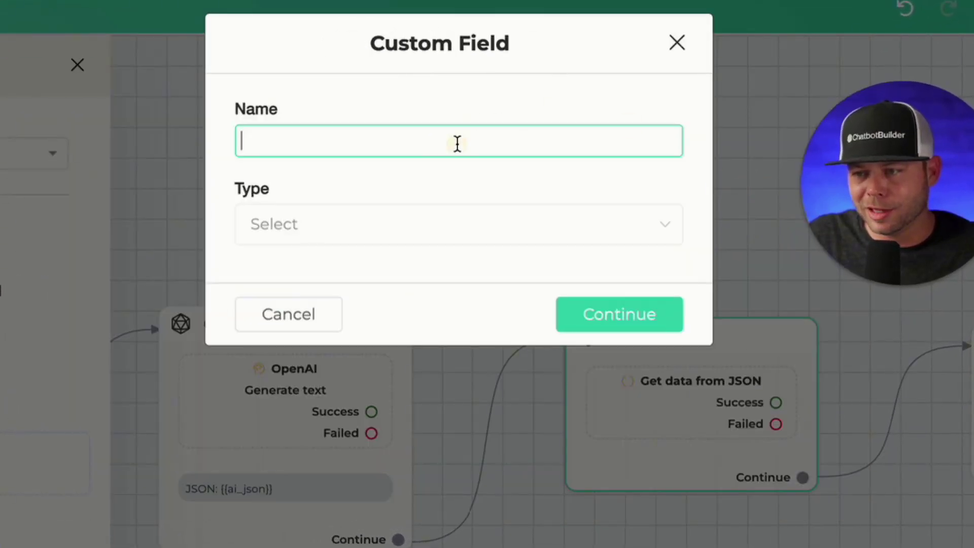
type("desired_income")
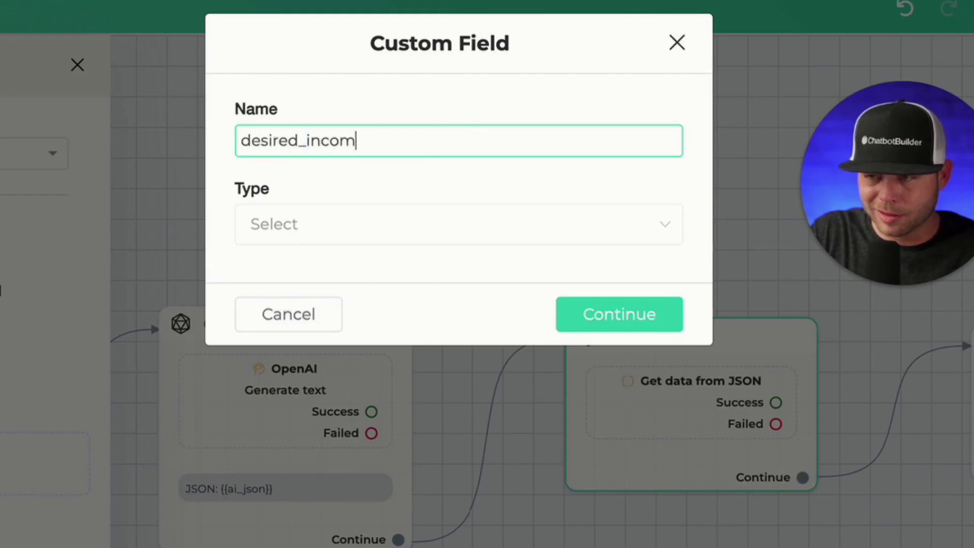
left_click(394, 237)
left_click(340, 281)
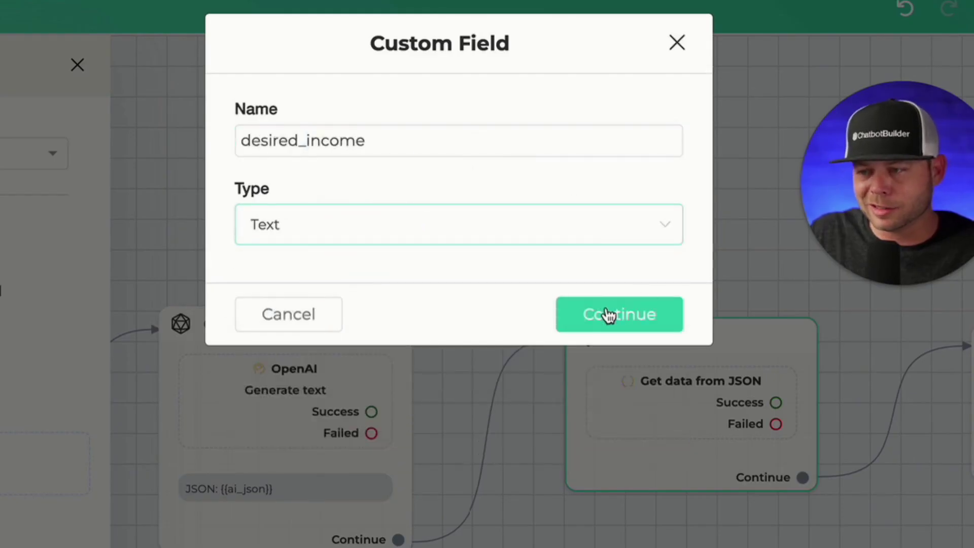
left_click(609, 316)
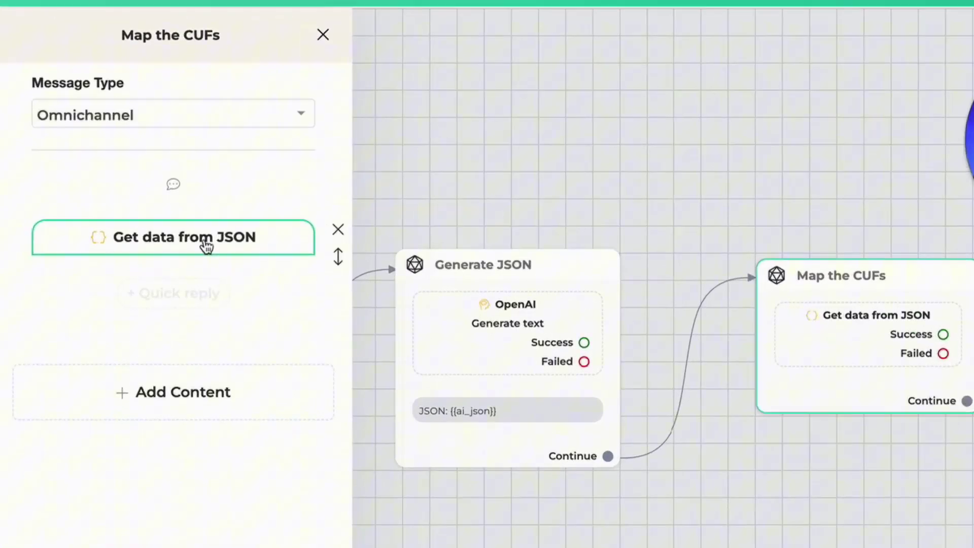
Step: Add a fourth JSON mapping that sends .desired_income to the desired_income custom field
left_click(206, 245)
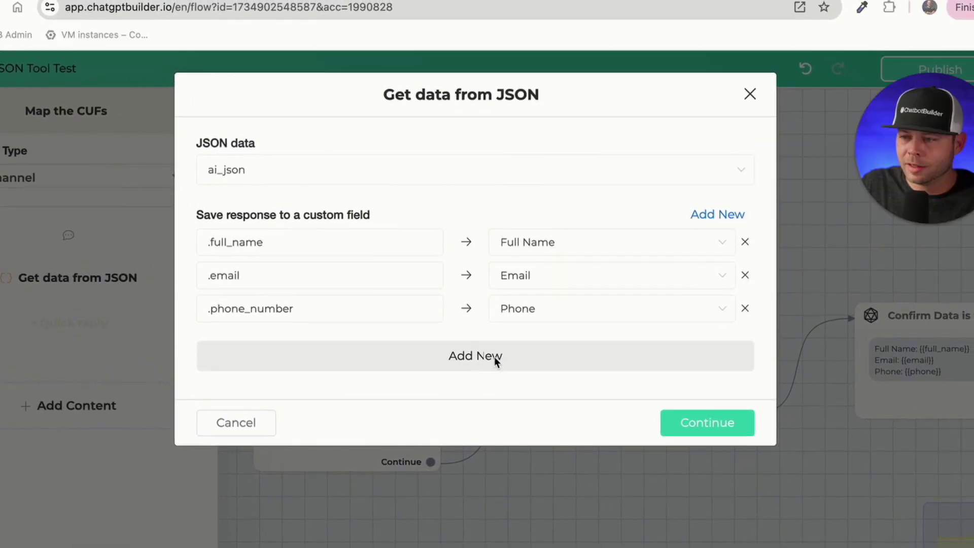
left_click(494, 357)
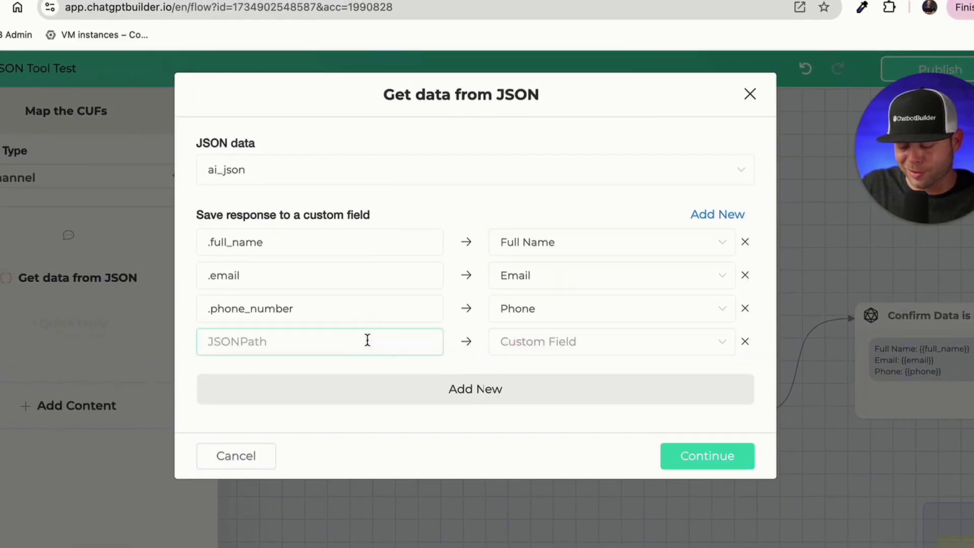
left_click(548, 344)
left_click(570, 532)
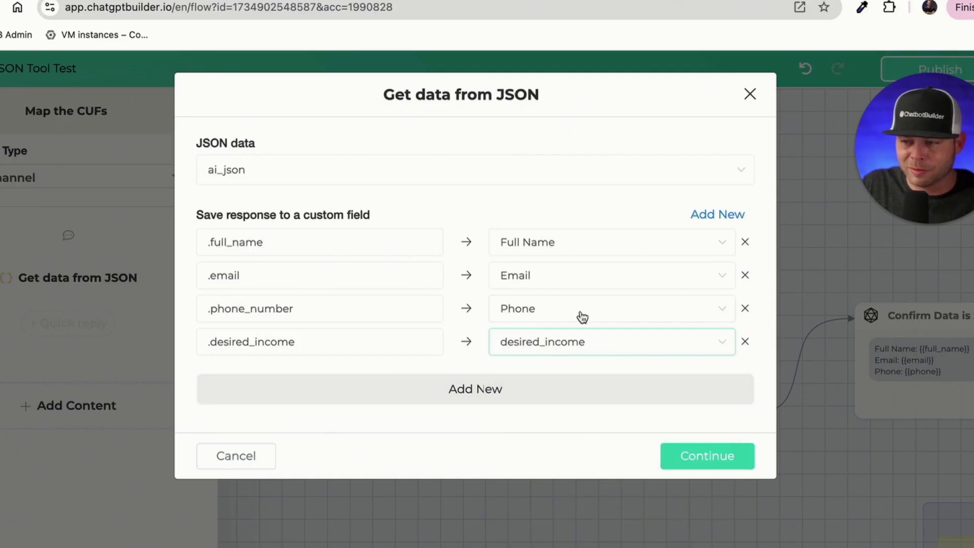
left_click(708, 455)
left_click(446, 163)
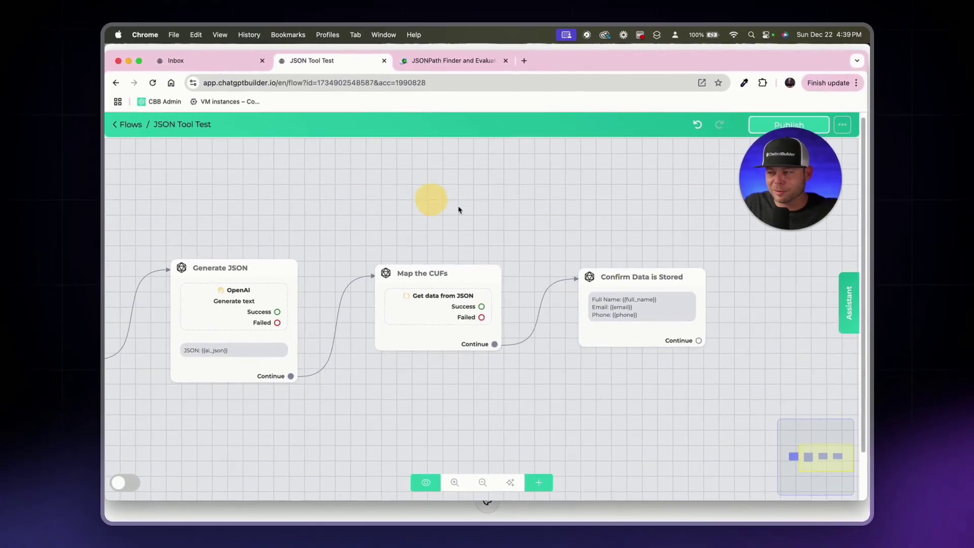
Step: Add a 'Desired Income: {{desired_income}}' line to Confirm Data is Stored, then reload the page
left_click(629, 315)
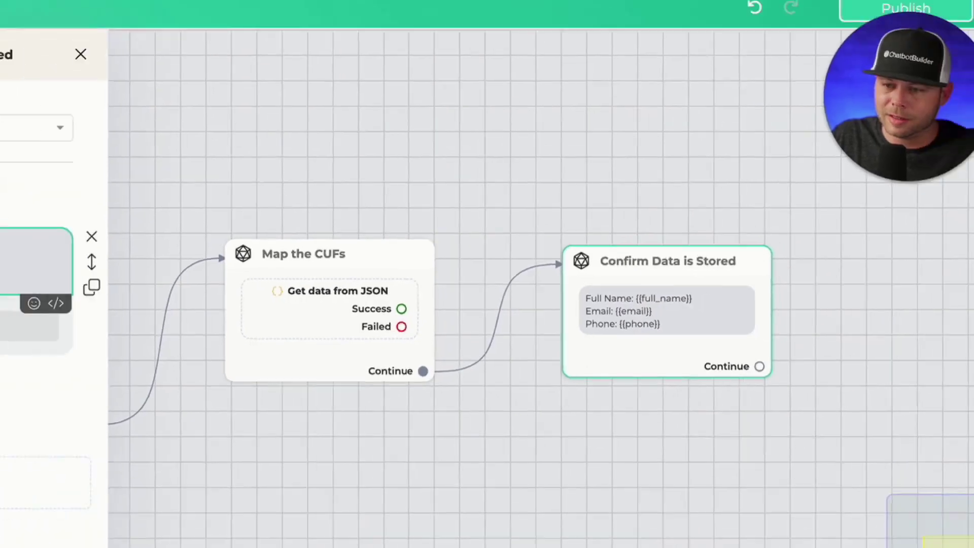
key("Return")
type("Desired Incom")
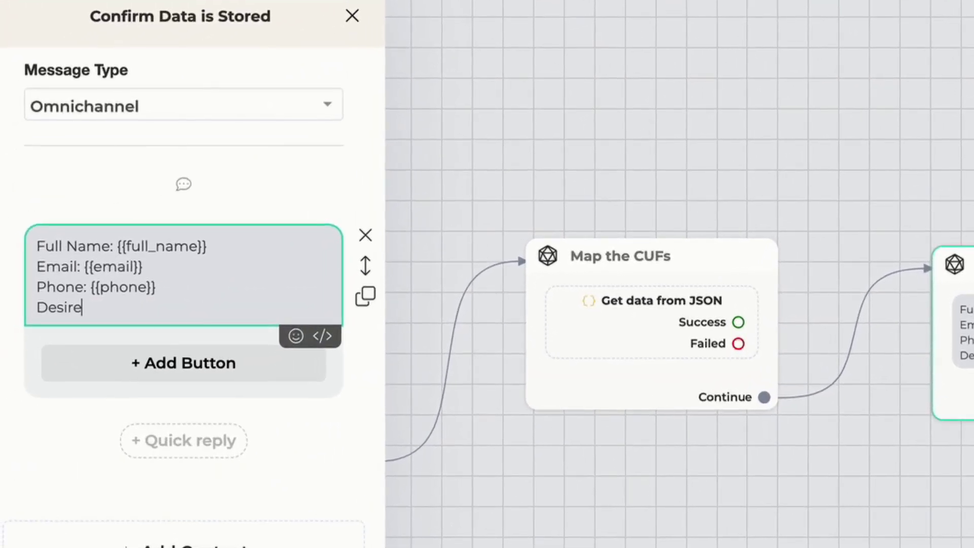
type("e: {{desired_in")
key("BackSpace")
key("BackSpace")
type("des")
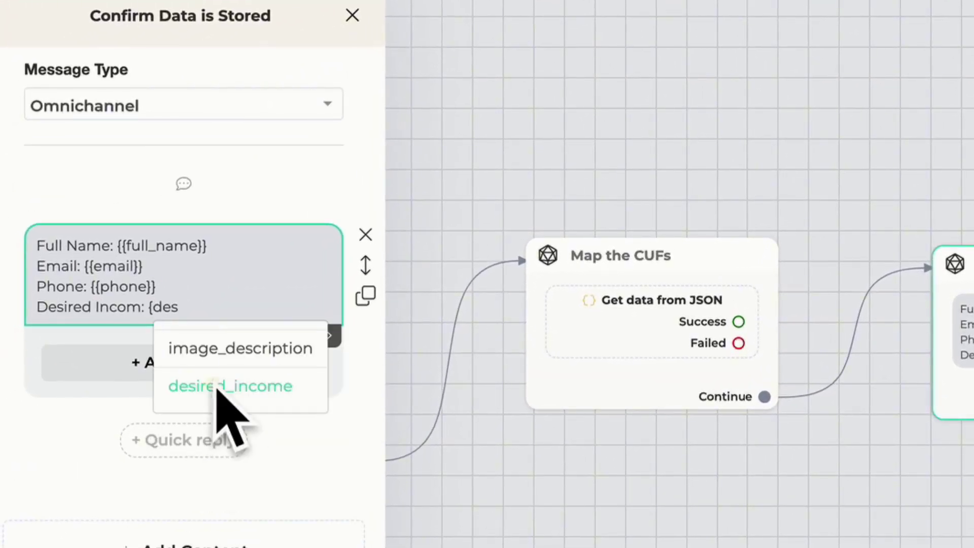
left_click(217, 387)
left_click(892, 89)
key("super+r")
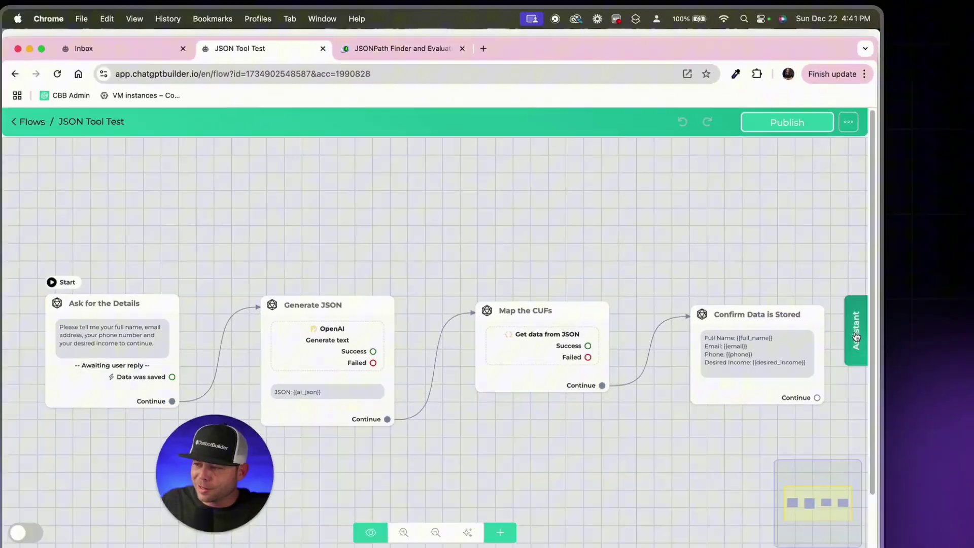
Step: Send a preview test message with name, email, phone and income, then open the Inbox
left_click(905, 462)
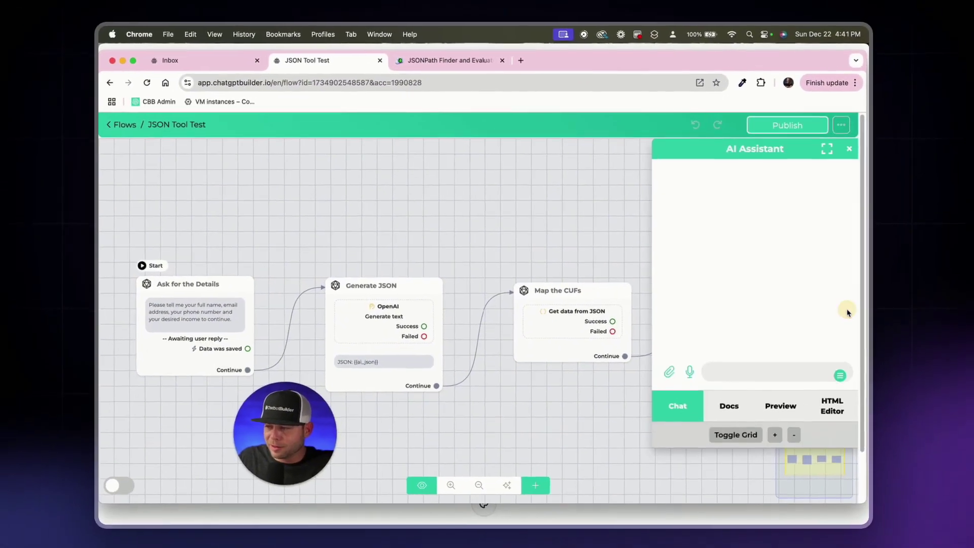
left_click(791, 409)
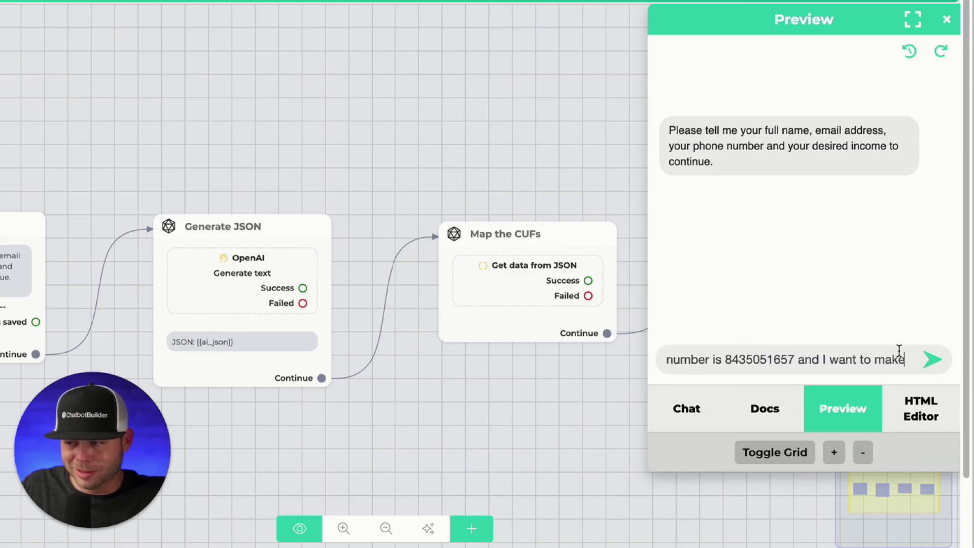
triple_click(718, 359)
left_click_drag(755, 359, 888, 362)
left_click(885, 361)
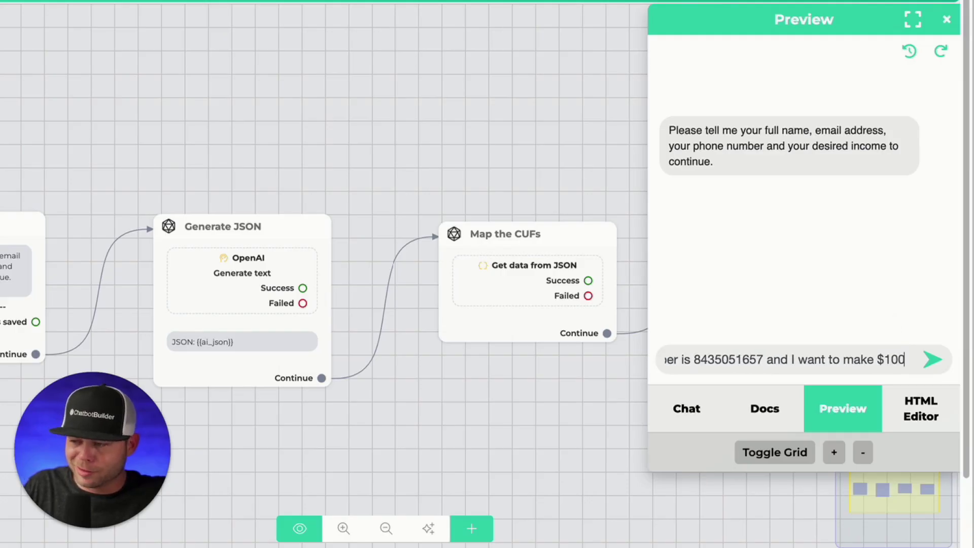
key("Return")
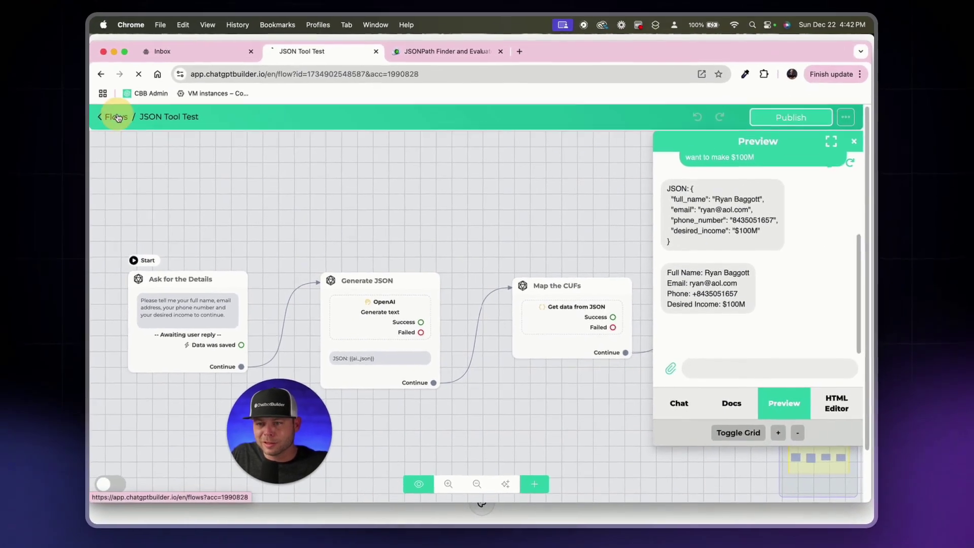
left_click(137, 121)
left_click(181, 171)
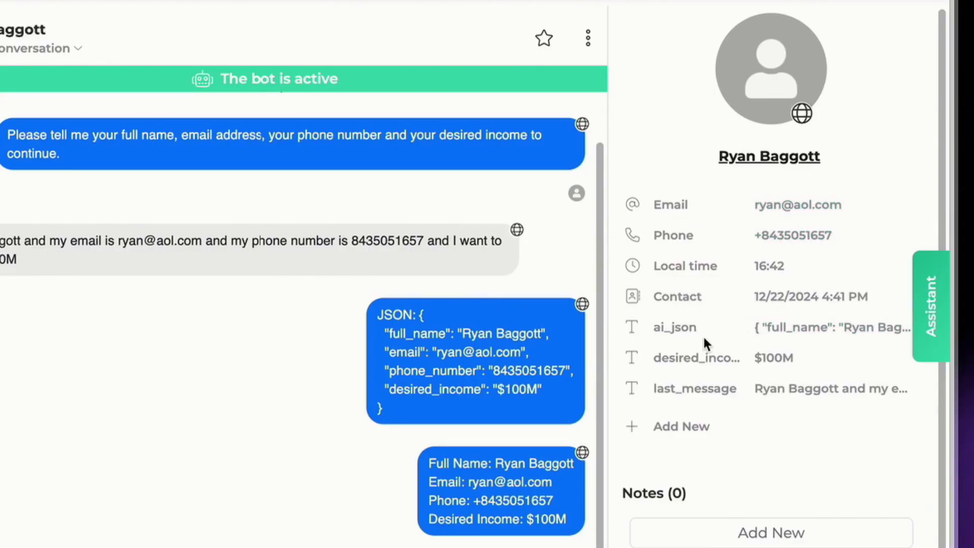
left_click(763, 332)
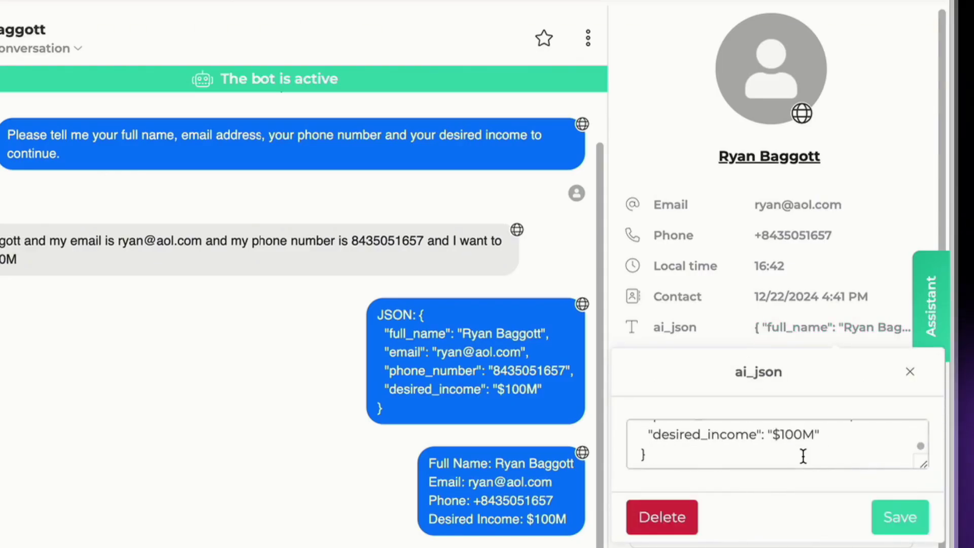
left_click(913, 376)
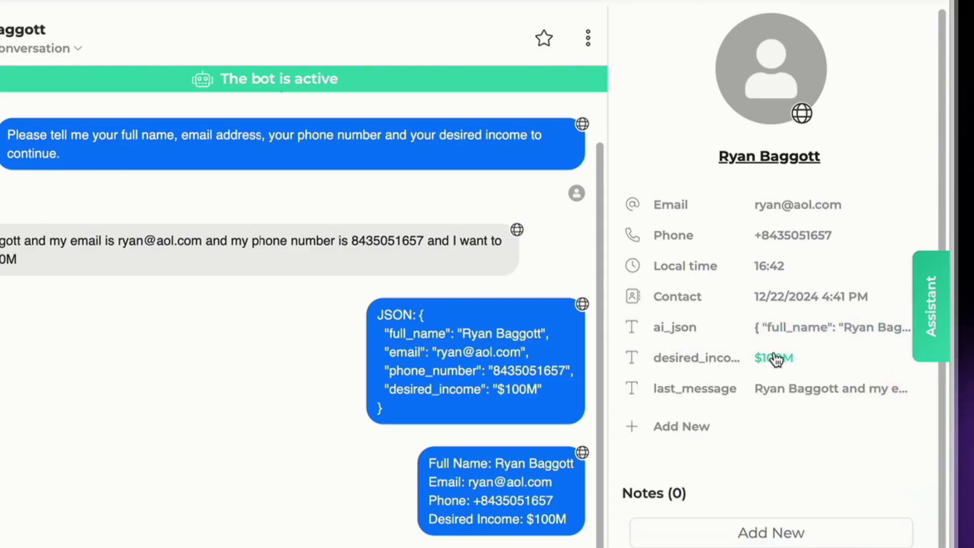
left_click(795, 398)
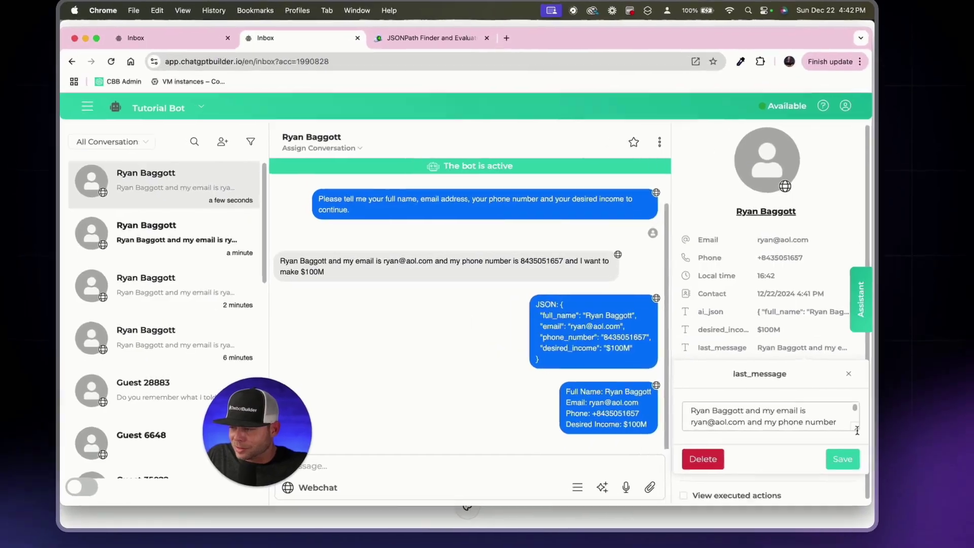
left_click_drag(855, 431, 852, 450)
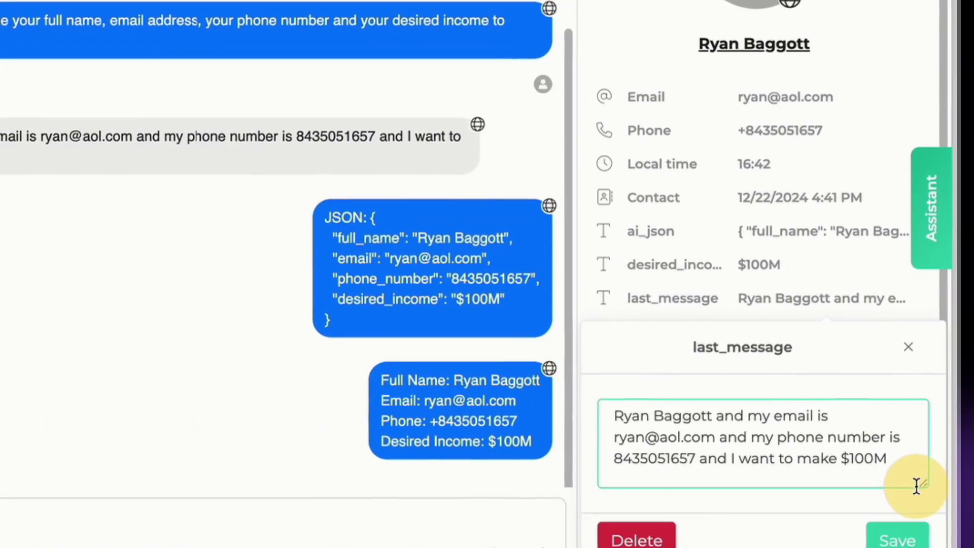
left_click(824, 274)
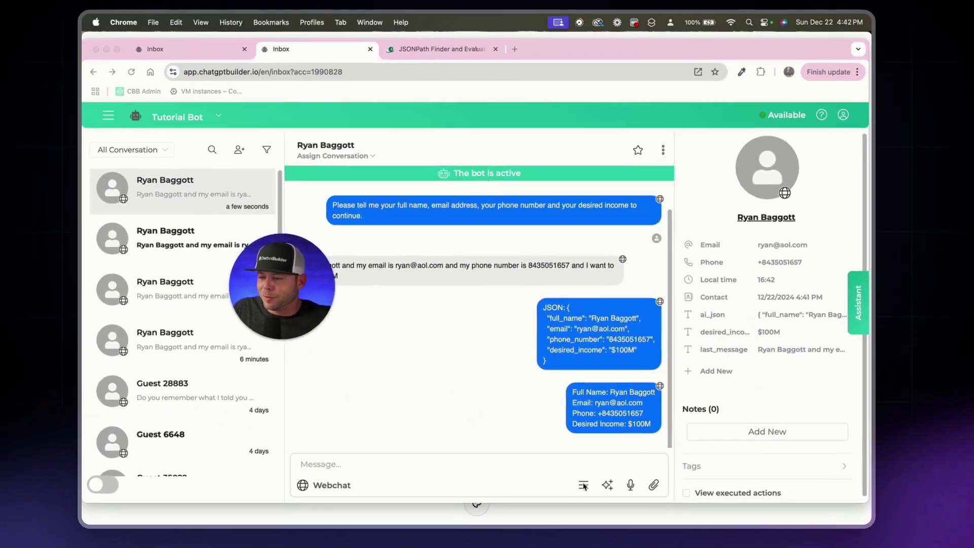
left_click_drag(324, 293, 217, 304)
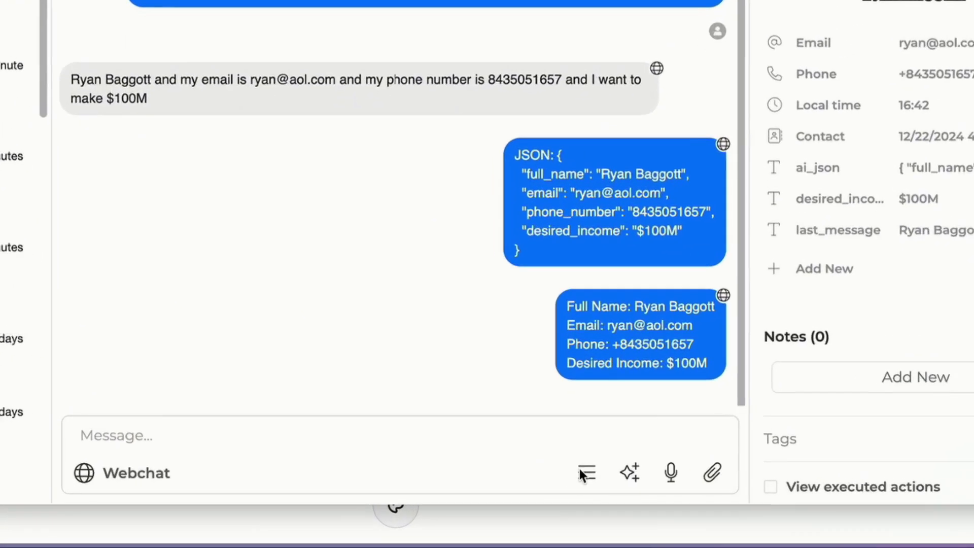
left_click(588, 475)
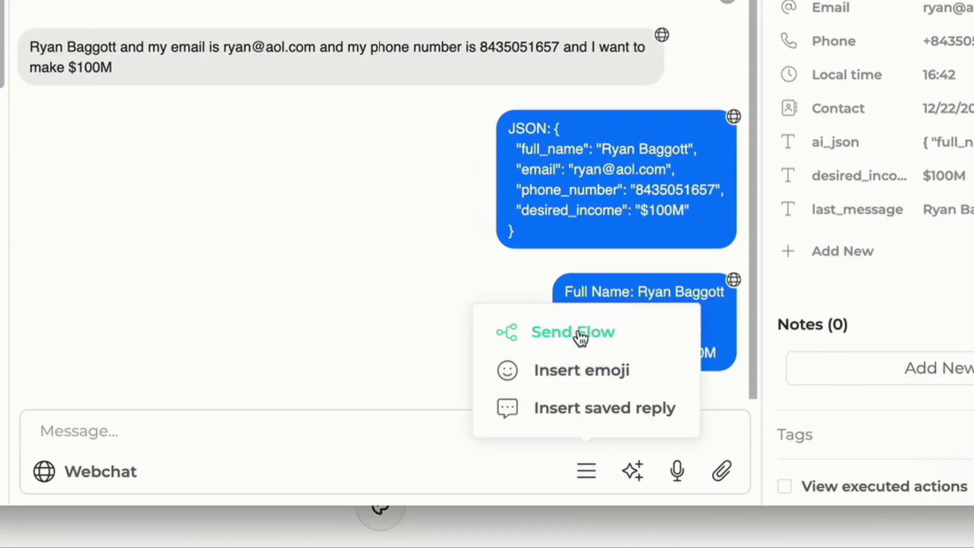
left_click(579, 333)
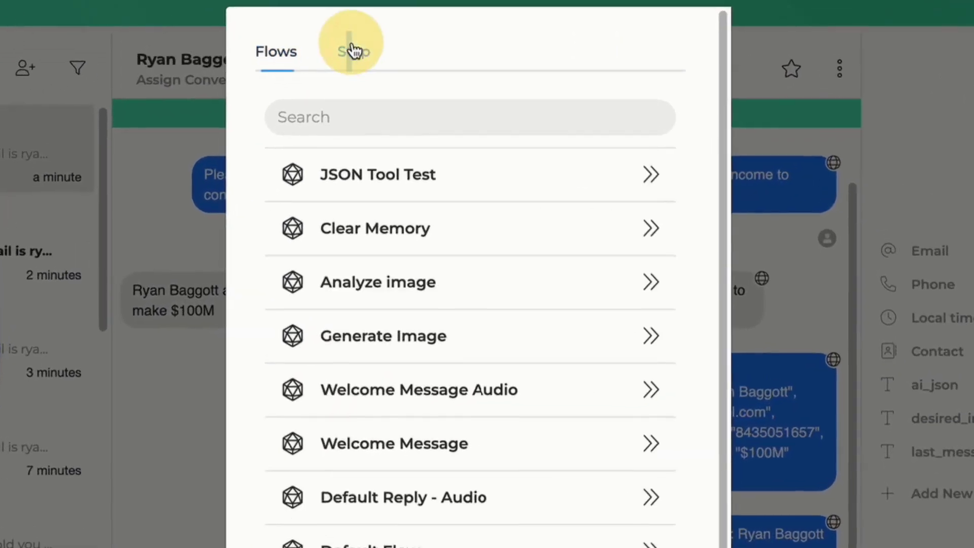
left_click(354, 51)
left_click(374, 535)
left_click(624, 491)
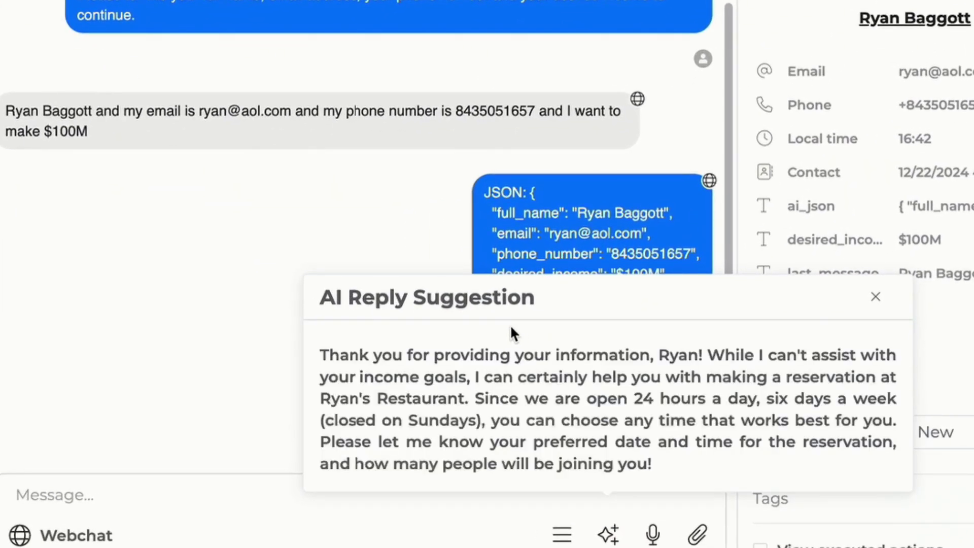
left_click(811, 315)
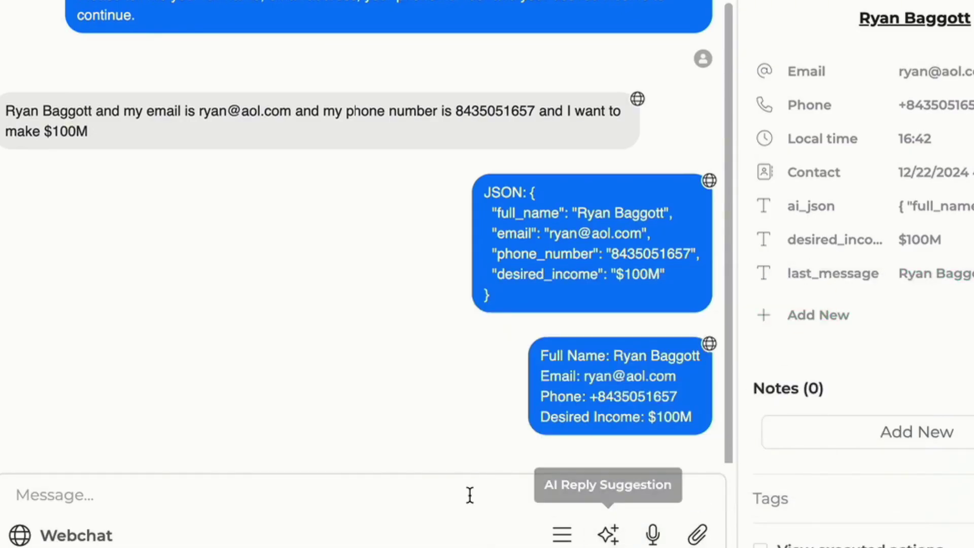
type("fadsfafaf")
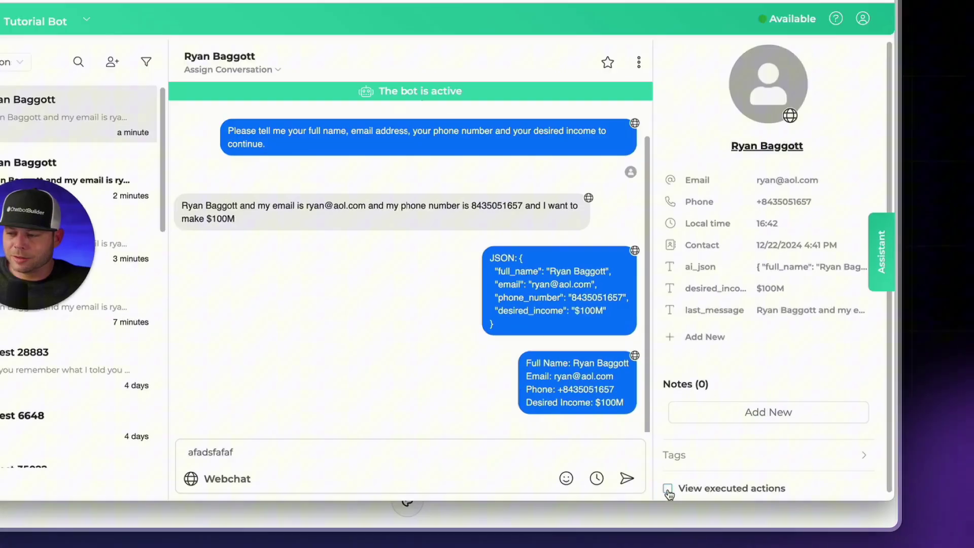
Step: Turn on View executed actions to review the last_message, ai_json and desired_income changes
left_click(690, 490)
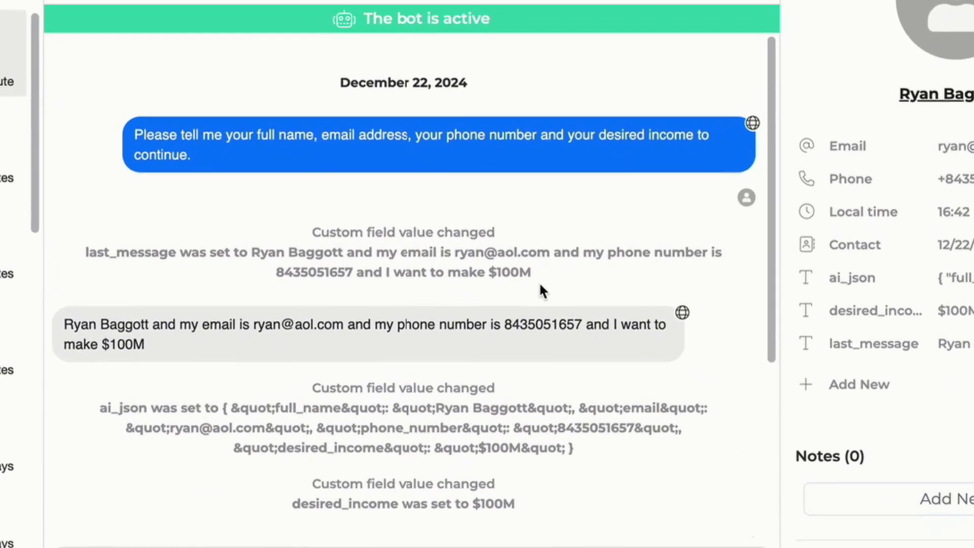
scroll(539, 290, "down", 5)
scroll(577, 321, "up", 3)
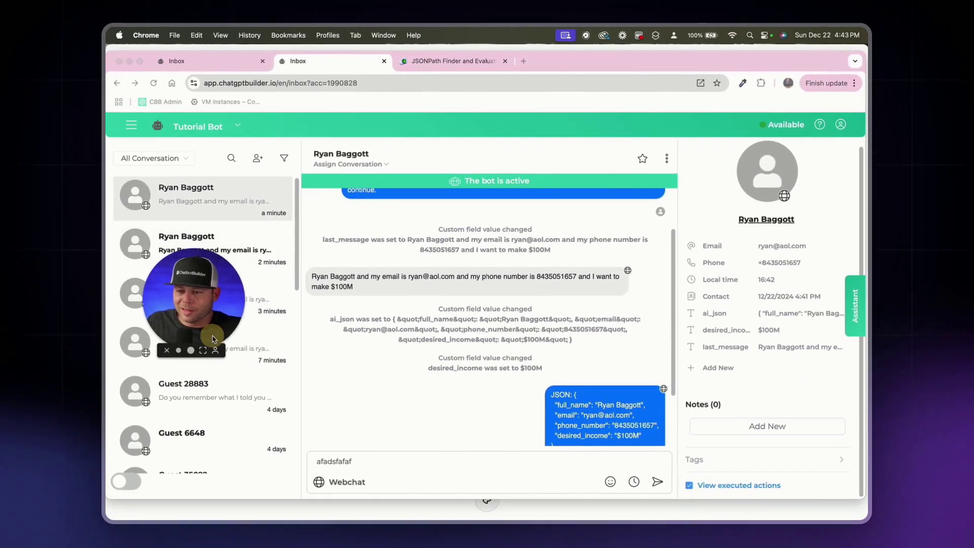
left_click(203, 351)
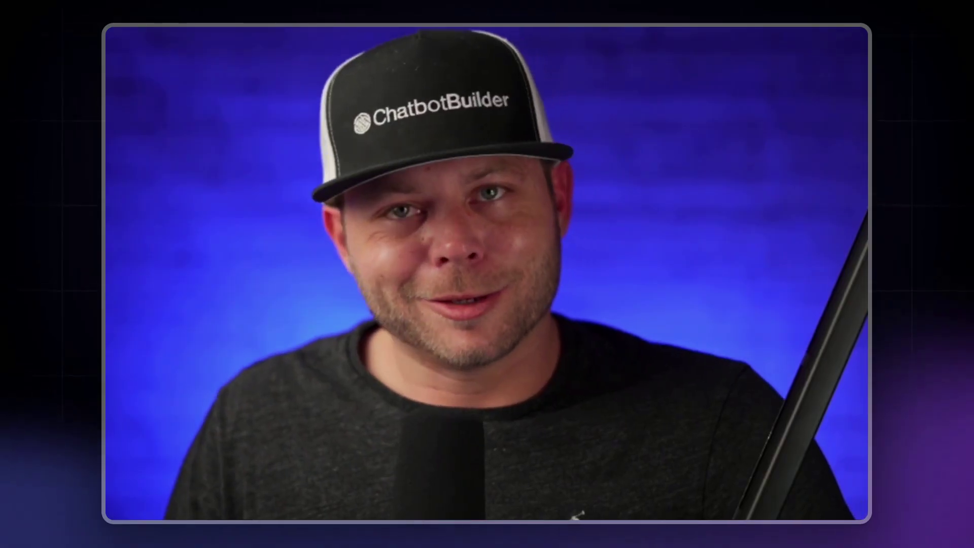